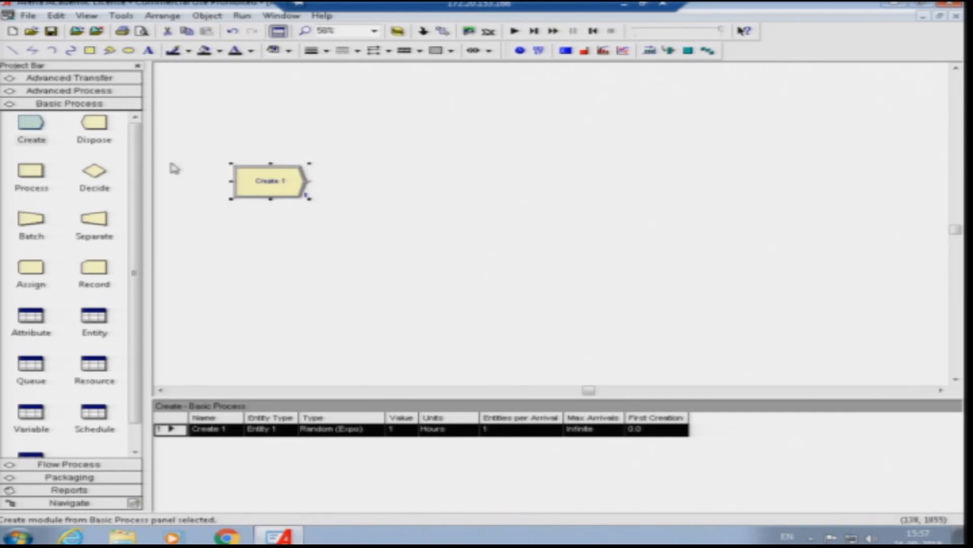
- Place a Decide module in the model, beside the Create module and level with it
click(93, 178)
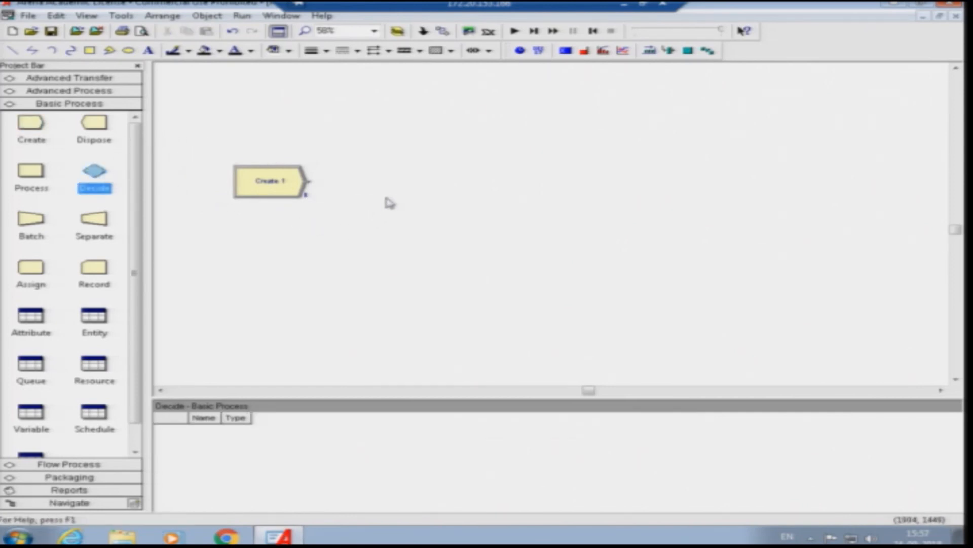
click(89, 175)
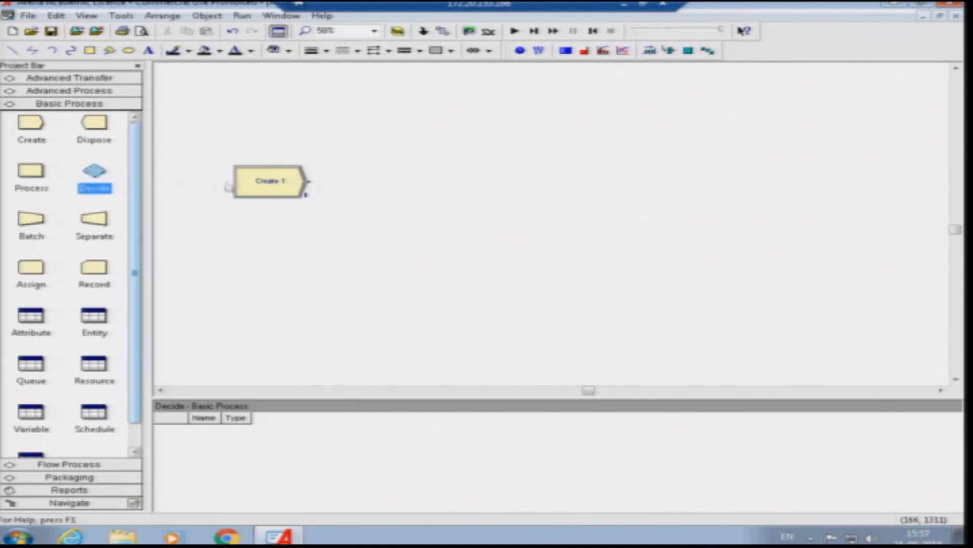
drag(94, 172, 366, 187)
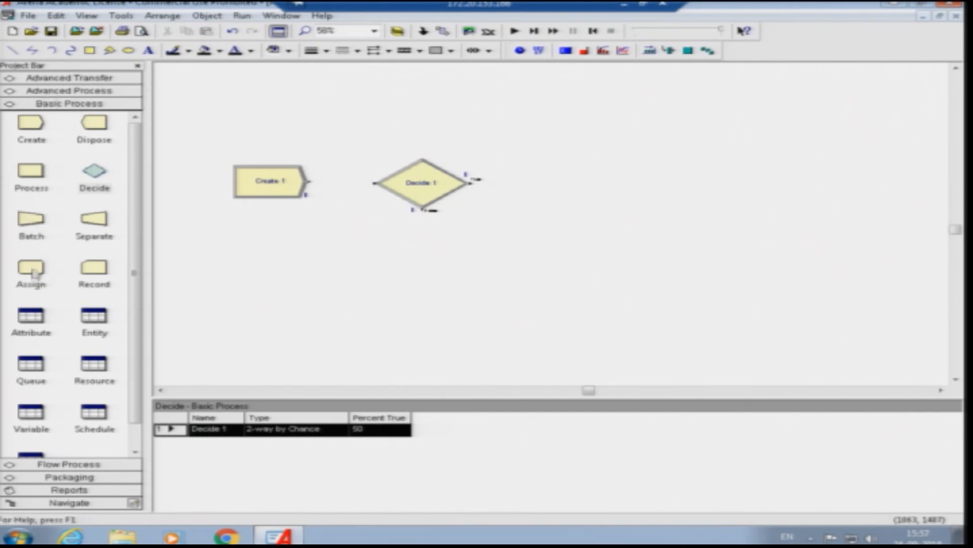
- Place three Process modules stacked vertically beyond the Decide module
drag(41, 177, 593, 119)
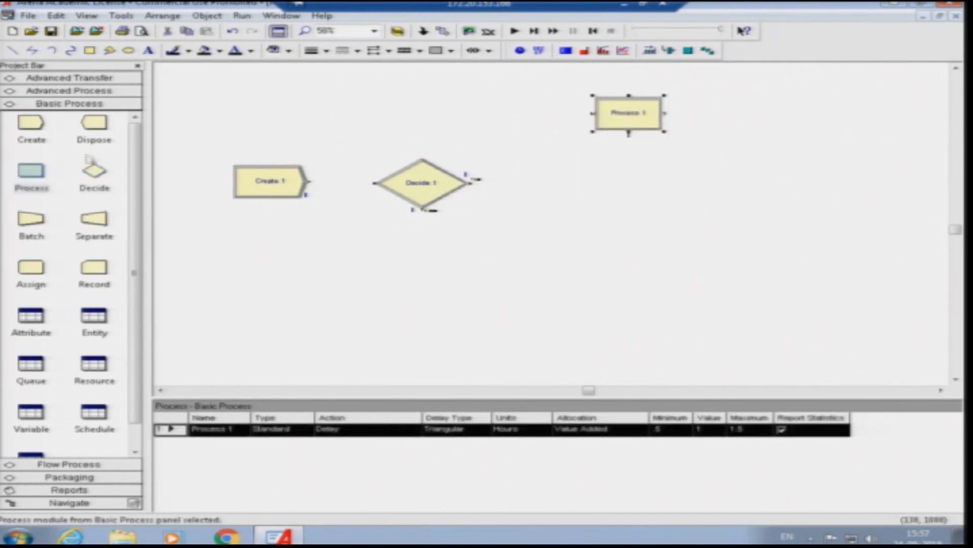
drag(30, 172, 603, 197)
drag(29, 171, 631, 278)
- Delete the two automatic connections linking the three stacked Process modules
double_click(646, 156)
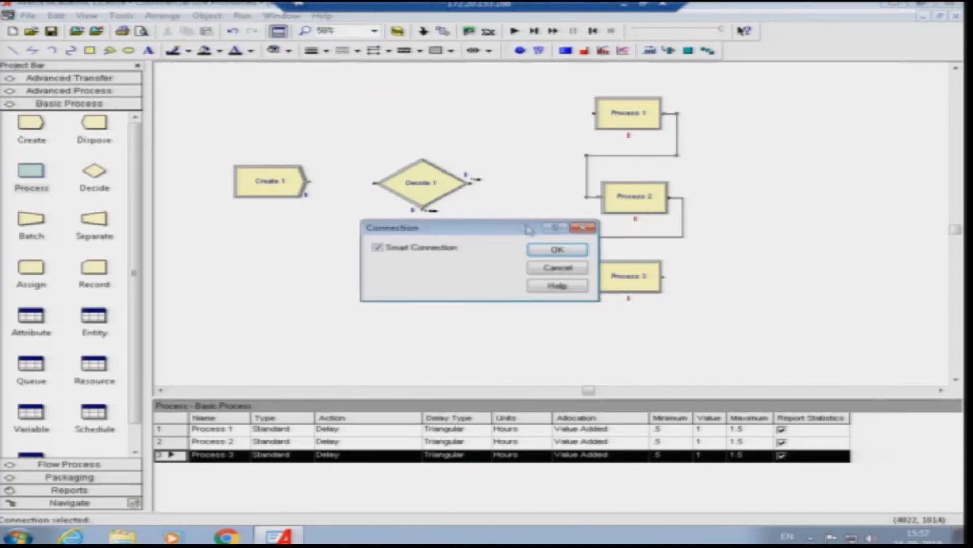
click(547, 266)
key(Delete)
click(655, 238)
key(Delete)
- Place a fourth Process module beyond the stacked ones, followed by a connected Dispose module at the end of the flow
drag(28, 172, 303, 209)
drag(684, 235, 752, 217)
drag(303, 194, 785, 195)
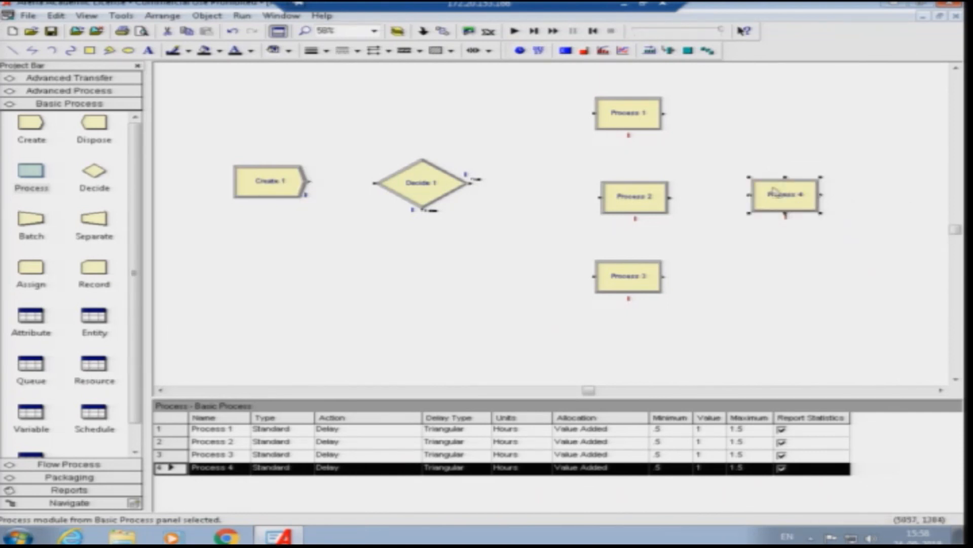
drag(95, 122, 873, 203)
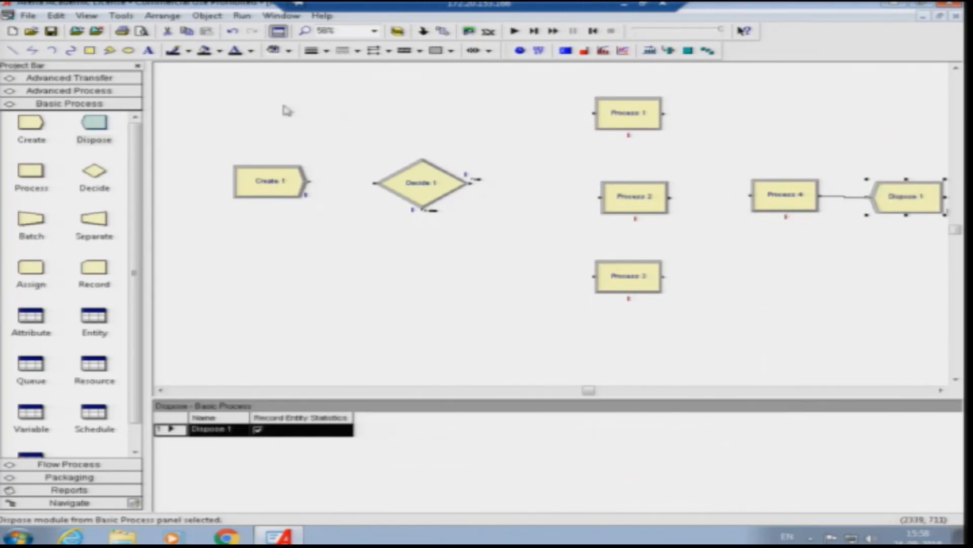
- Name the Create module "customer arrival"
double_click(277, 183)
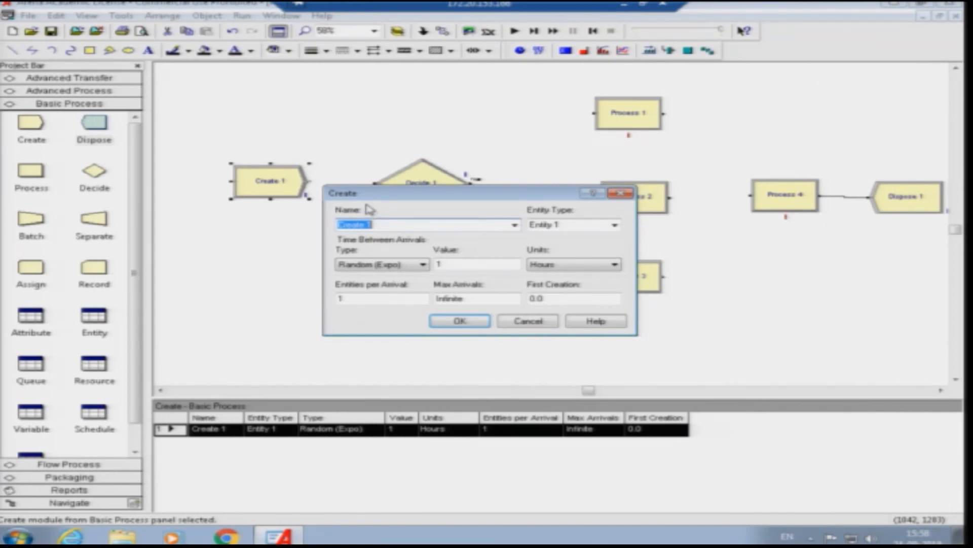
text(d)
text(ustomer arrival)
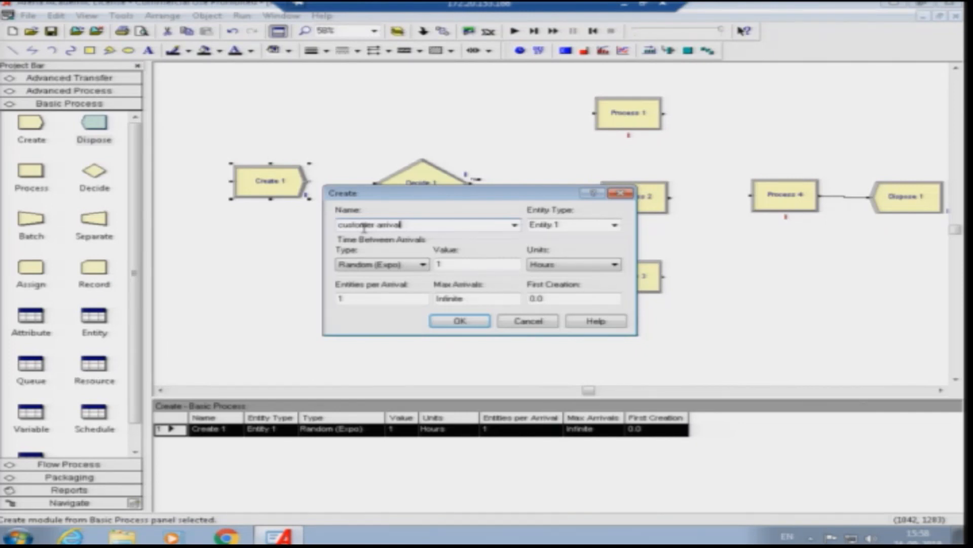
- Set the customer arrival module's time between arrivals to Random (Expo) with a value of 2 minutes
click(393, 265)
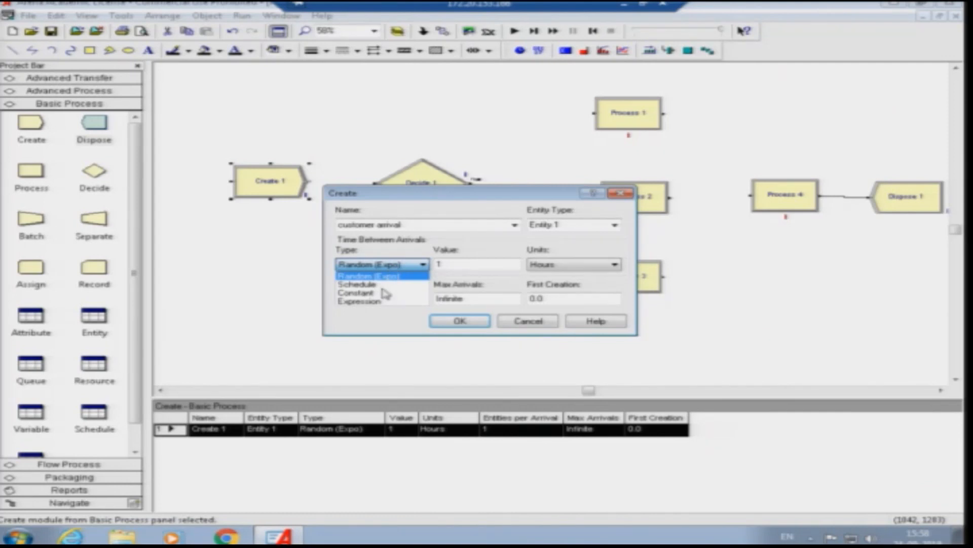
click(387, 293)
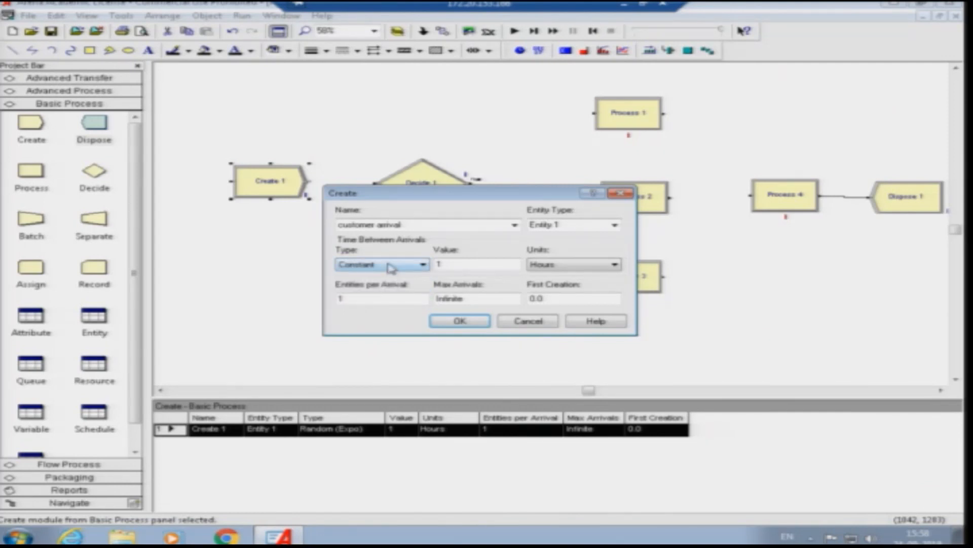
click(391, 266)
click(394, 275)
click(486, 261)
click(558, 270)
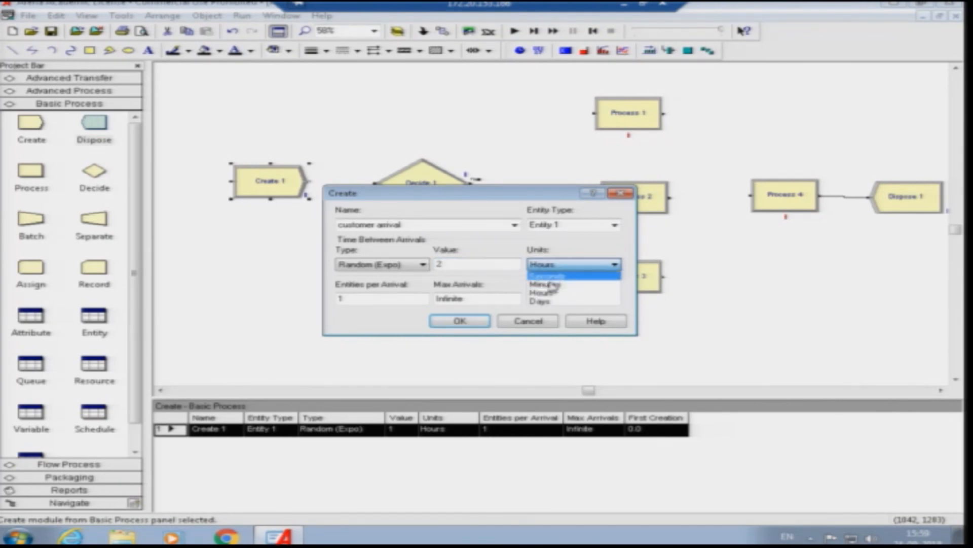
click(552, 282)
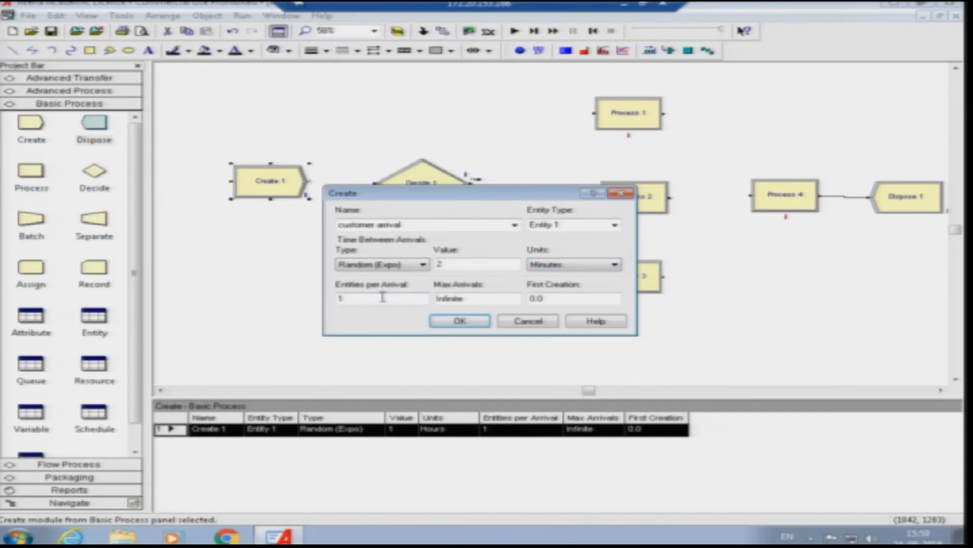
click(460, 325)
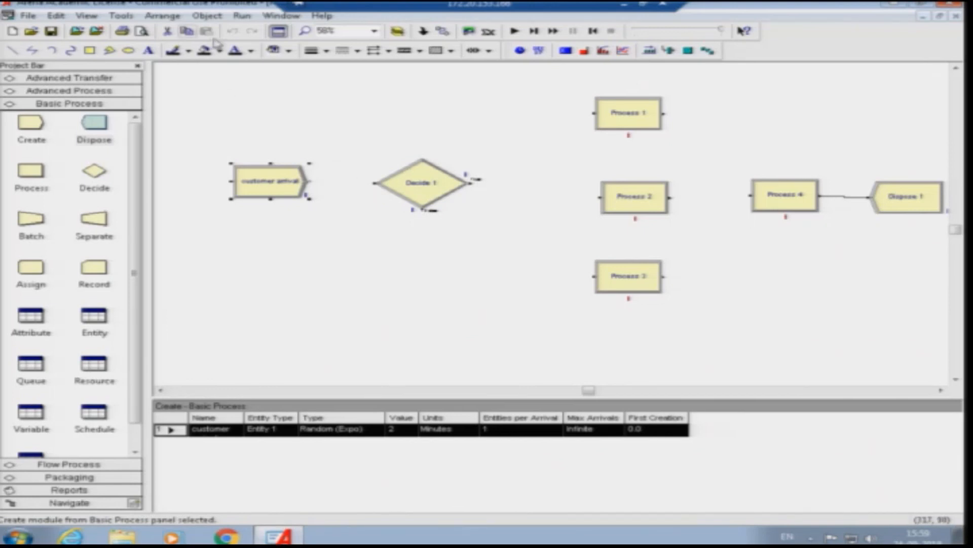
- Change the Decide module's type to N-way by Chance
double_click(416, 177)
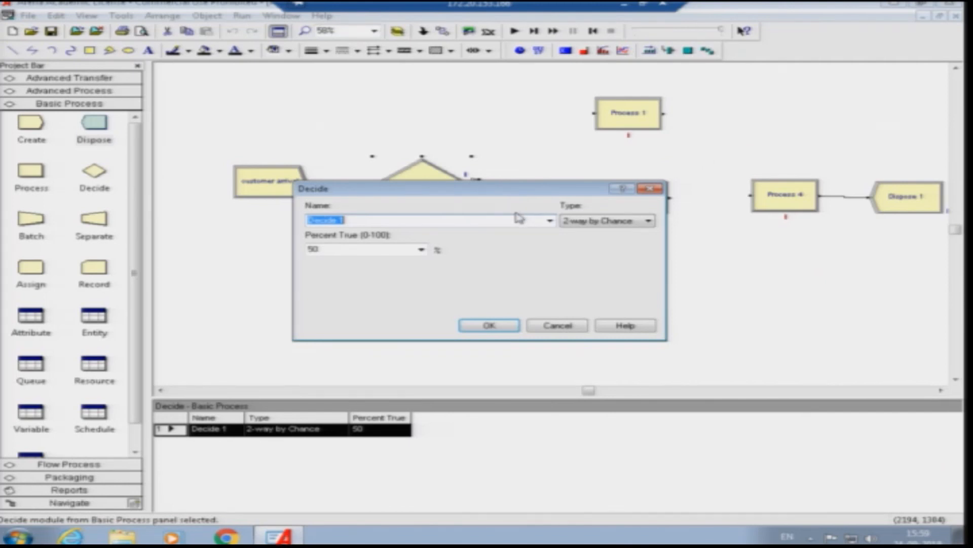
click(576, 222)
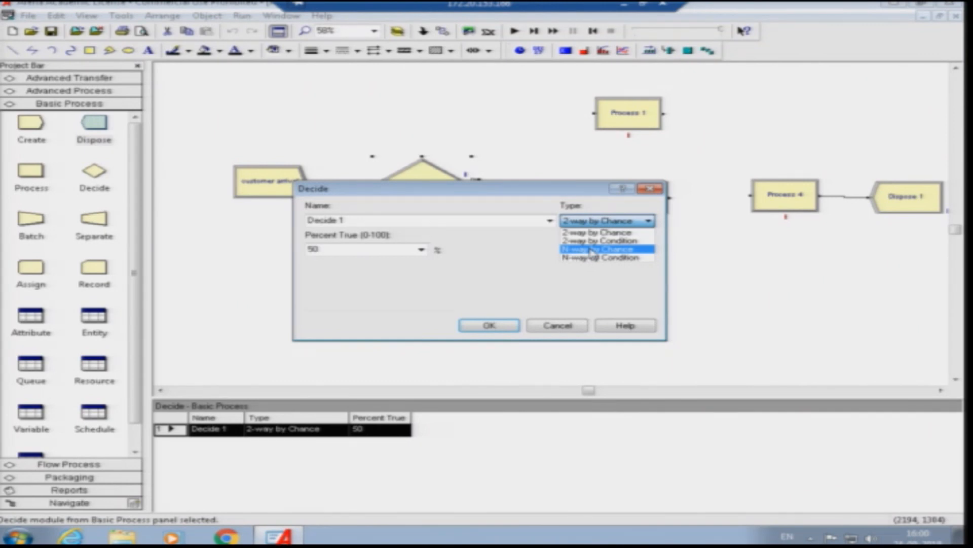
click(591, 251)
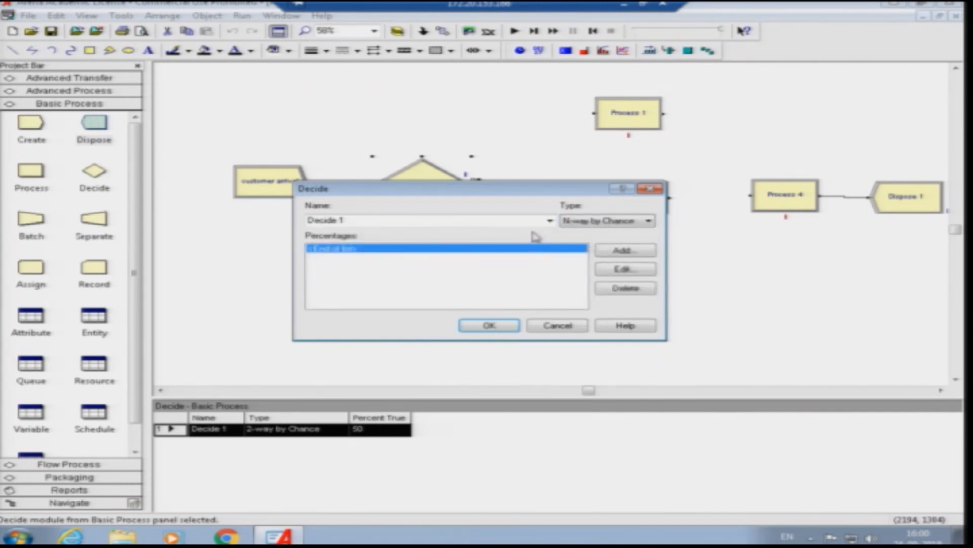
- Add branch percentages of 60 and 30 to the Decide module and accept its settings
double_click(406, 250)
text(60)
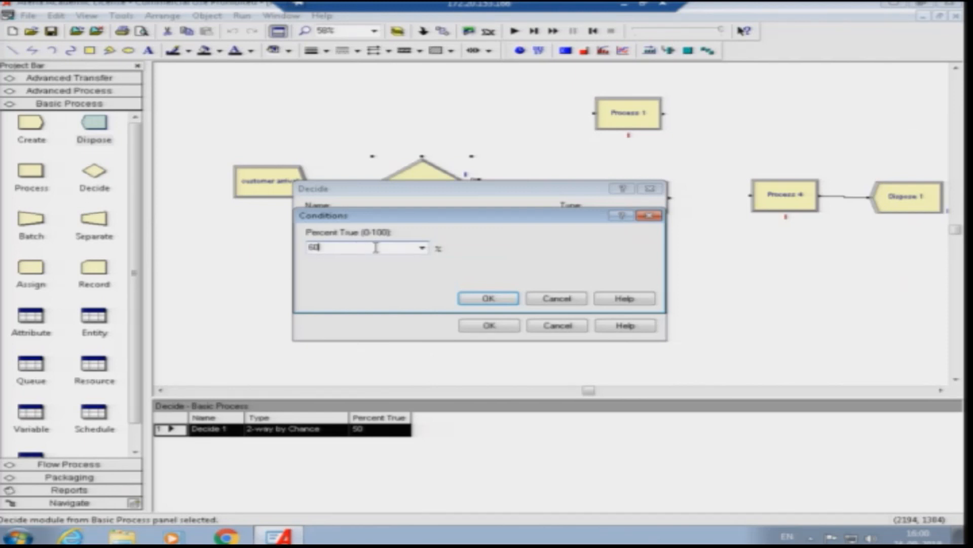
click(488, 299)
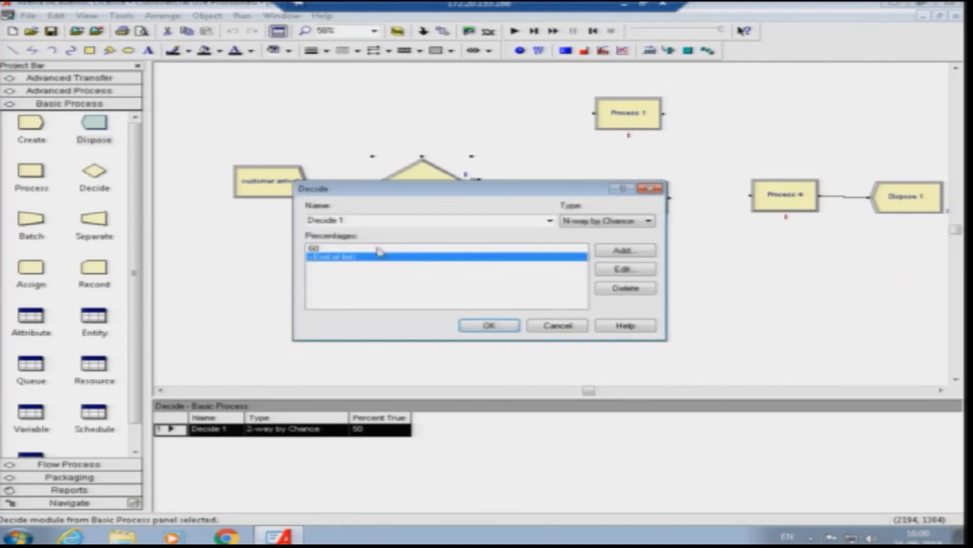
double_click(436, 264)
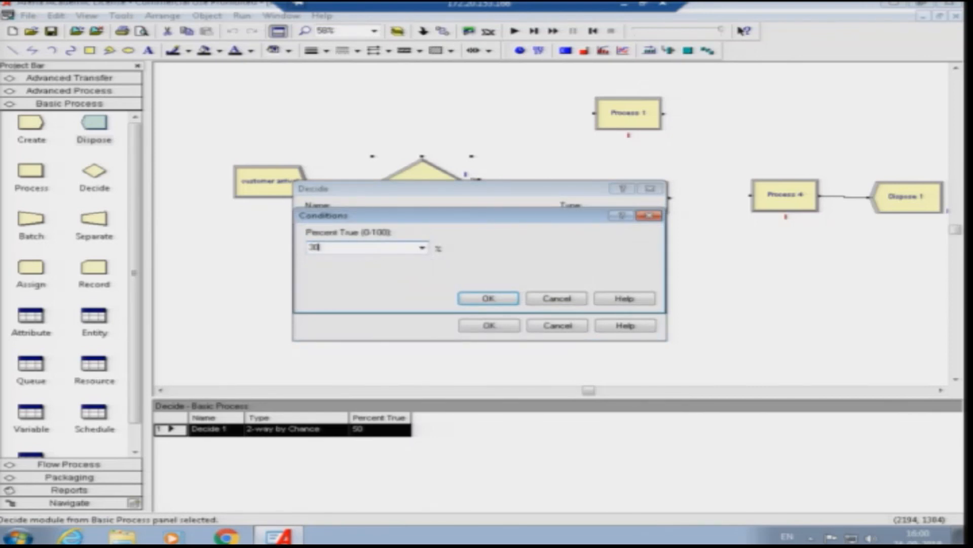
click(462, 298)
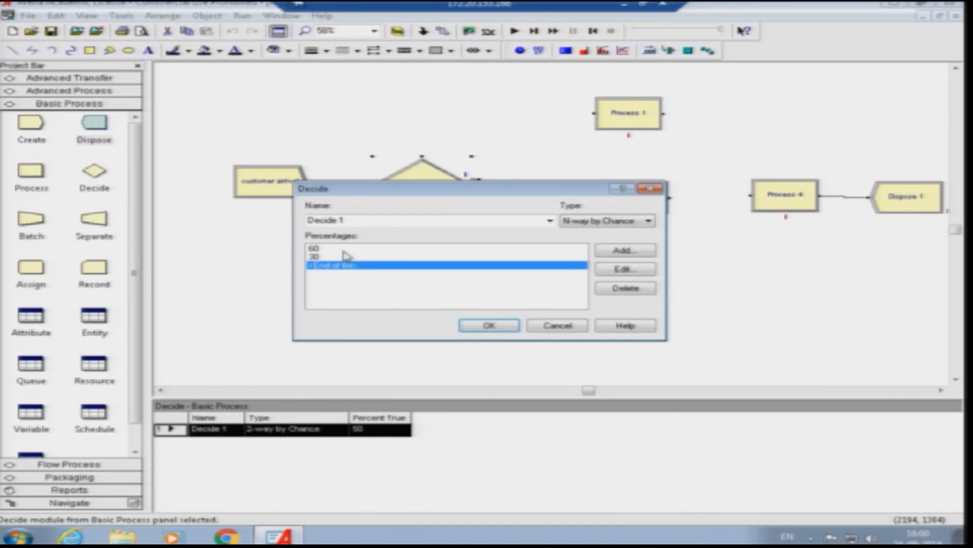
click(488, 325)
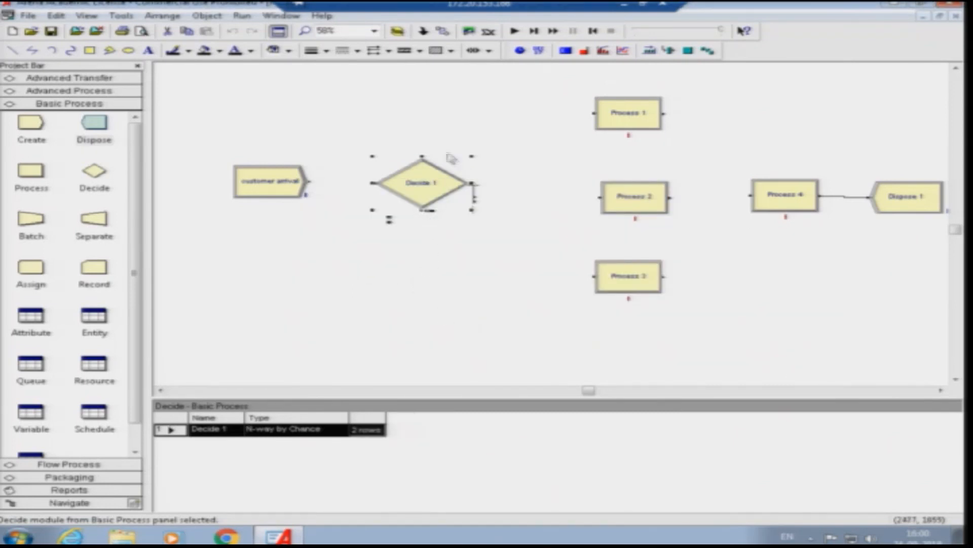
- Connect the Decide module's first percentage exit to the input of Process 1
click(476, 202)
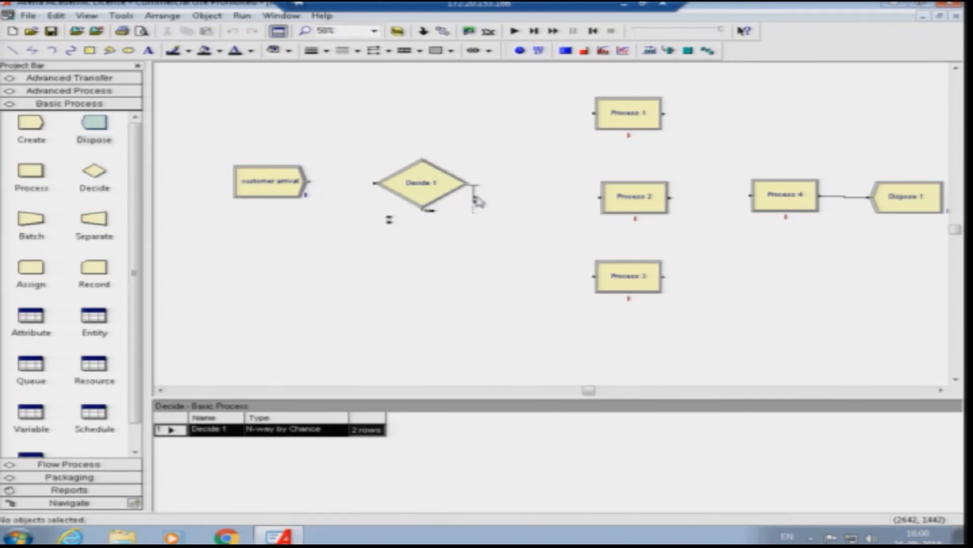
click(443, 32)
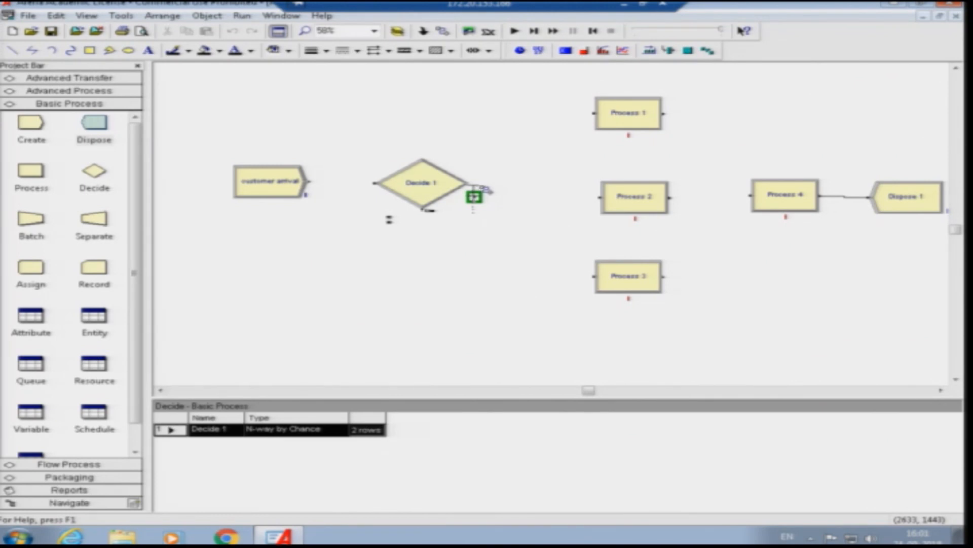
click(475, 197)
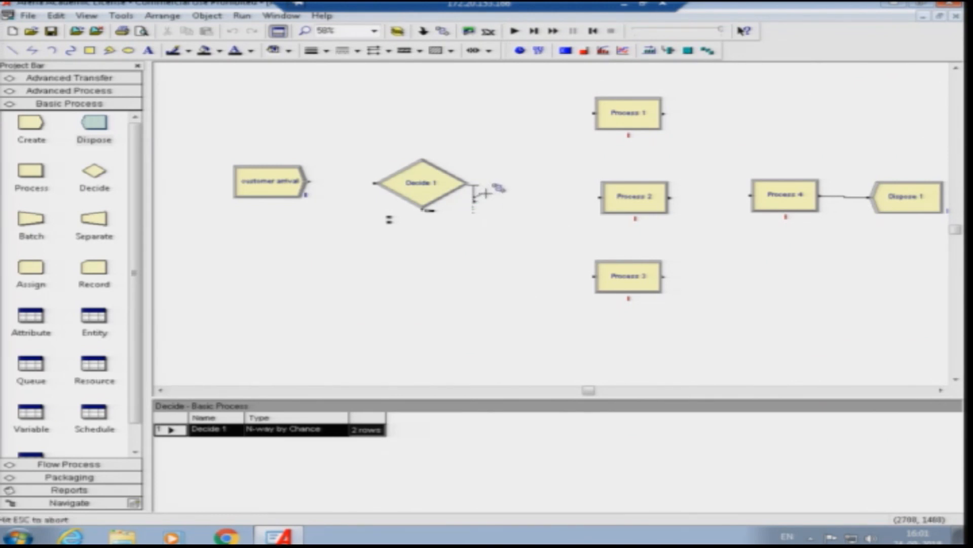
click(595, 112)
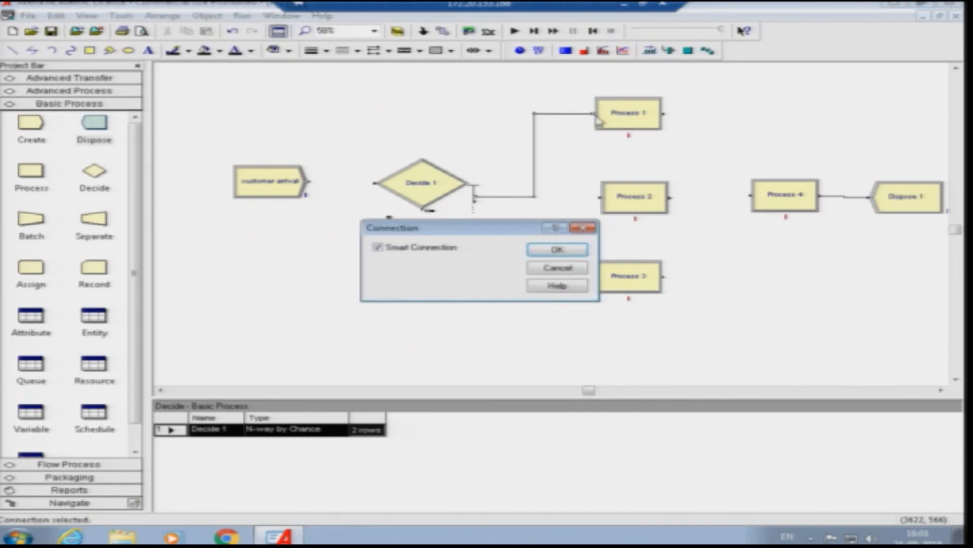
click(560, 250)
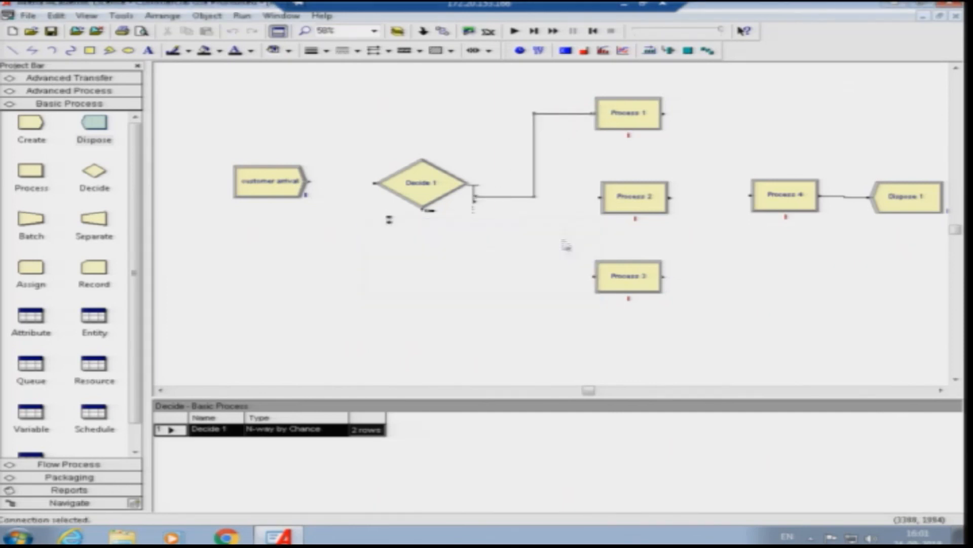
- Connect the Decide module's second percentage exit to the input of Process 2
click(443, 32)
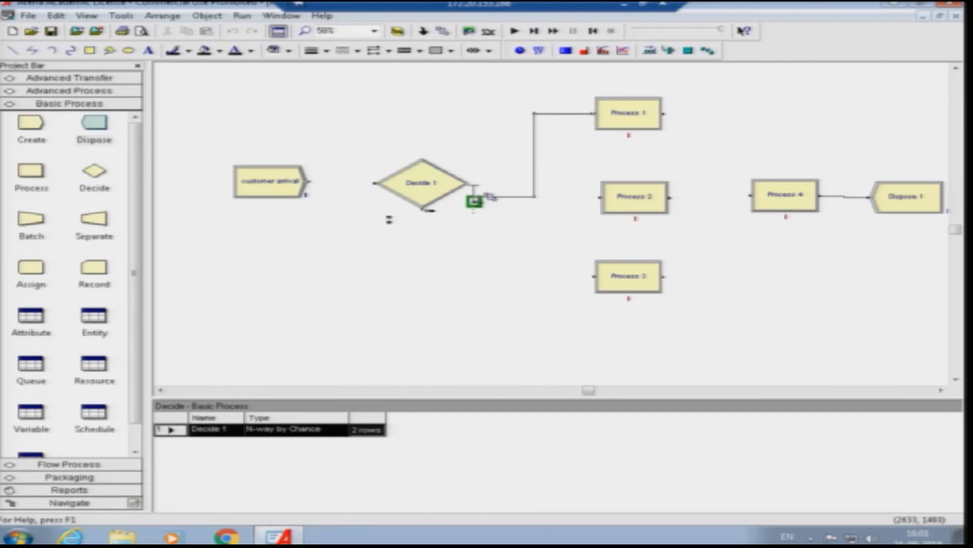
click(487, 197)
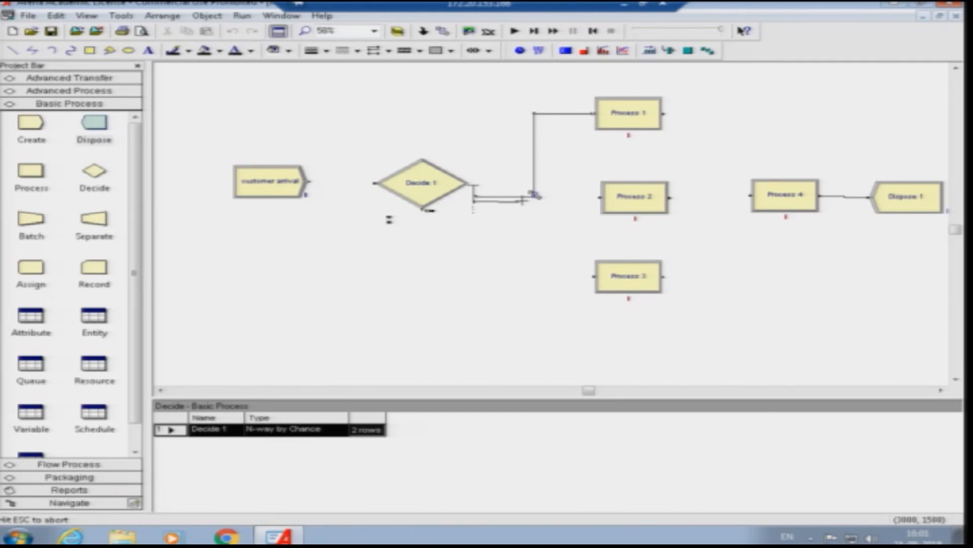
key(Escape)
click(443, 31)
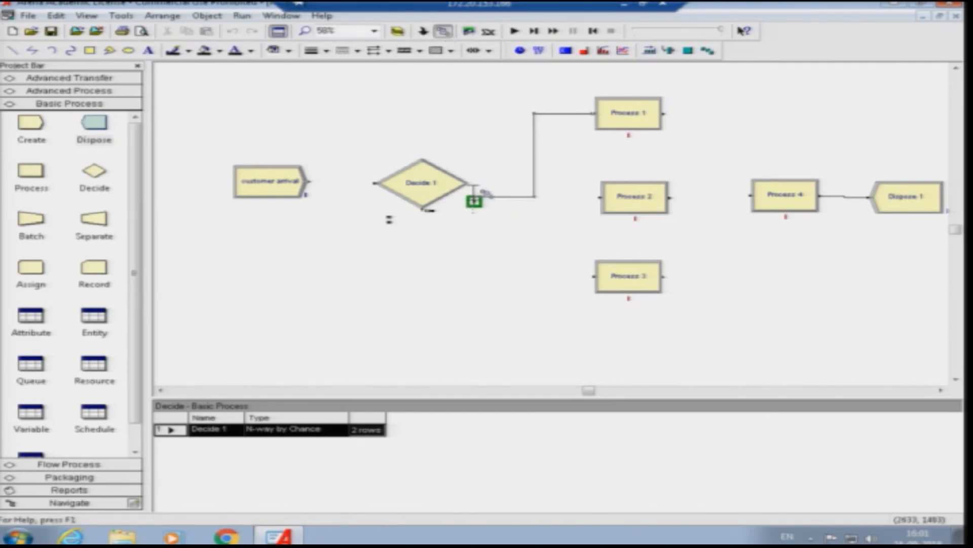
click(474, 200)
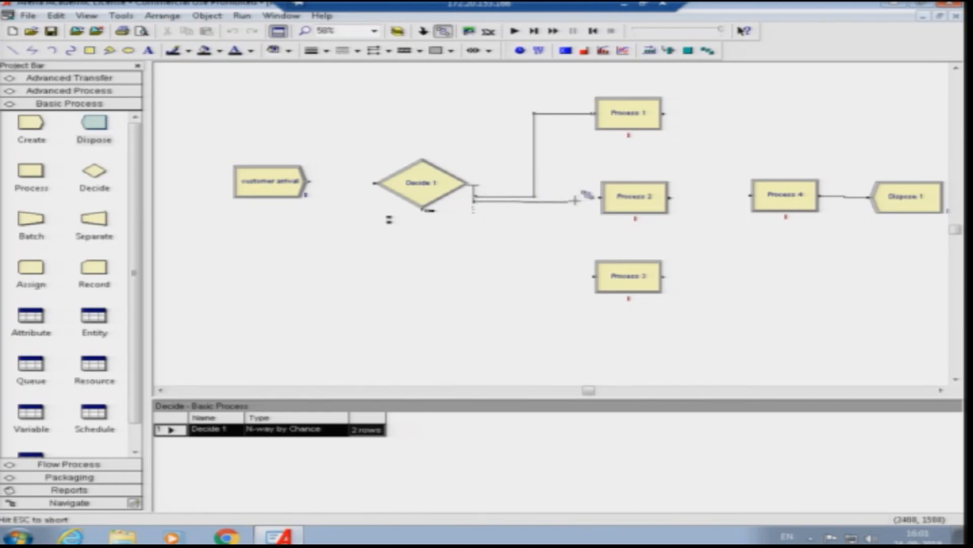
click(599, 197)
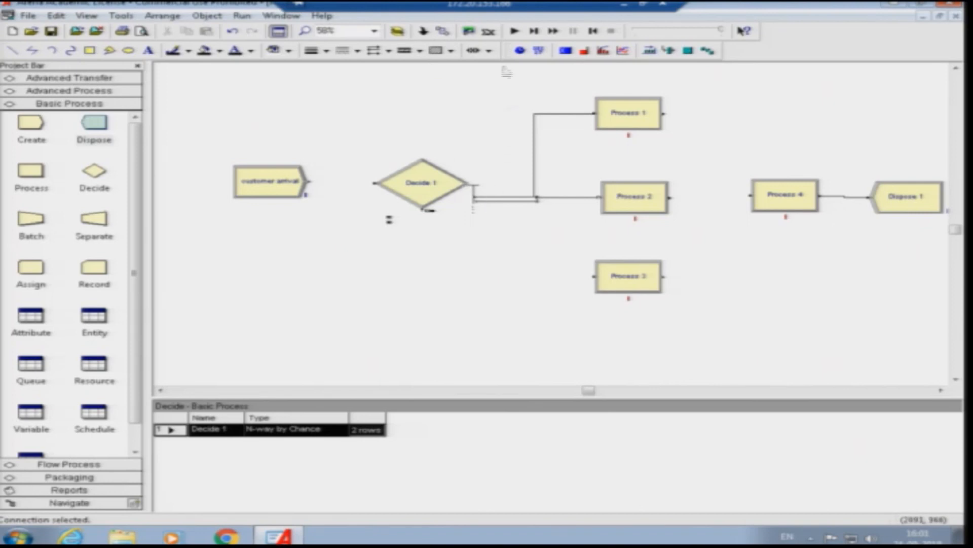
- Connect the Decide module's else exit to the input of Process 3
click(443, 31)
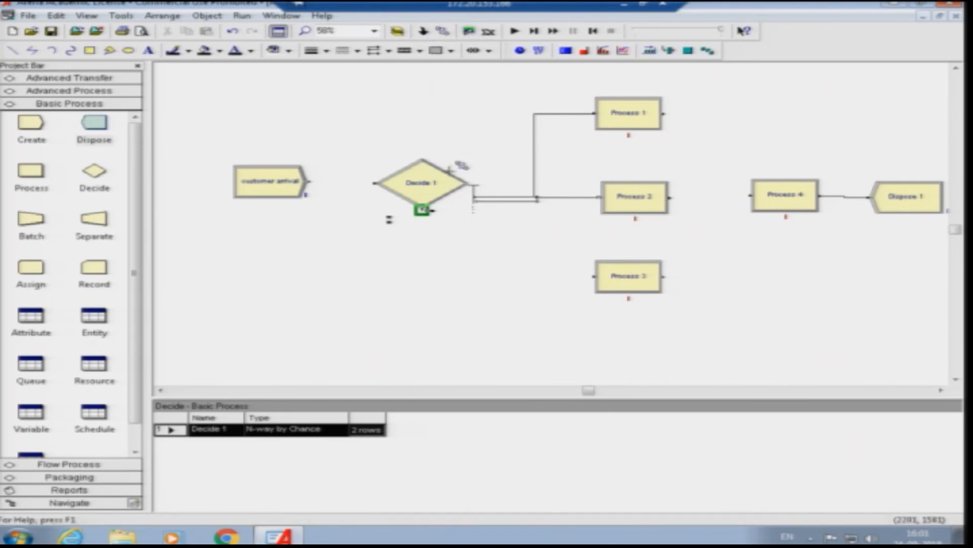
click(425, 209)
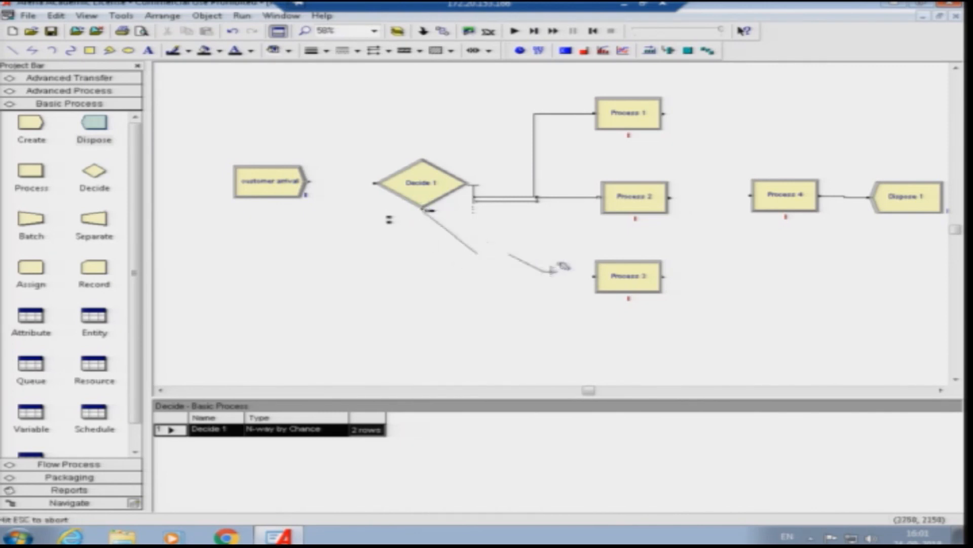
click(594, 277)
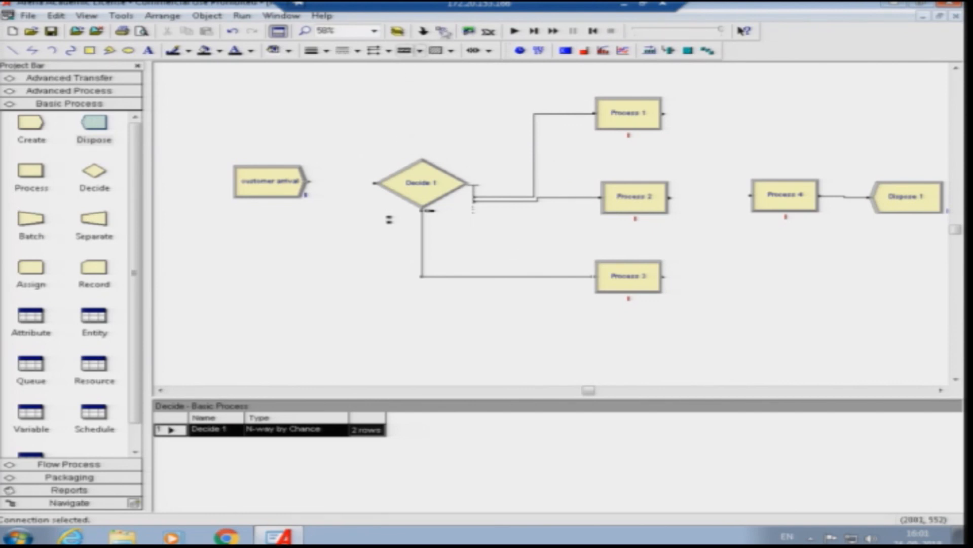
- Connect the exit of the customer arrival module to the input of Decide 1
click(467, 31)
click(306, 181)
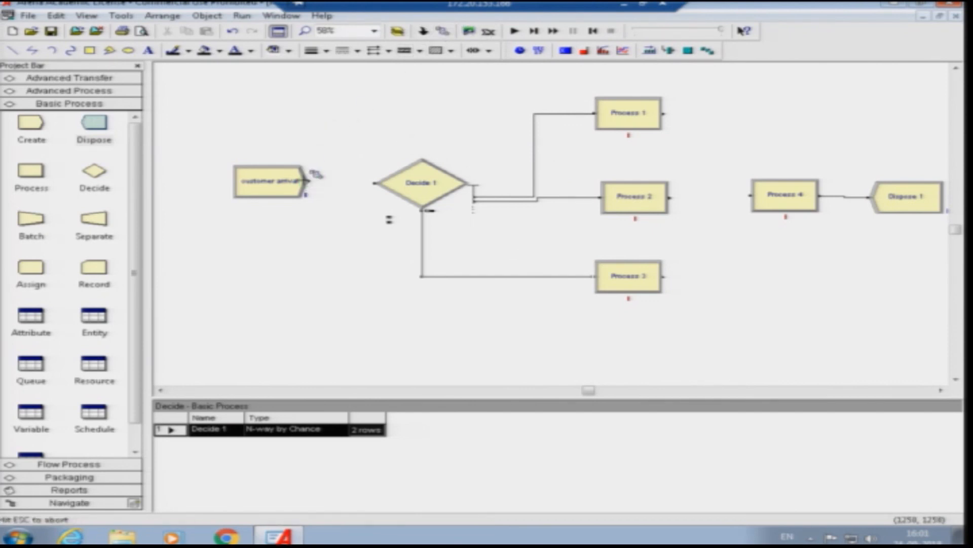
click(395, 181)
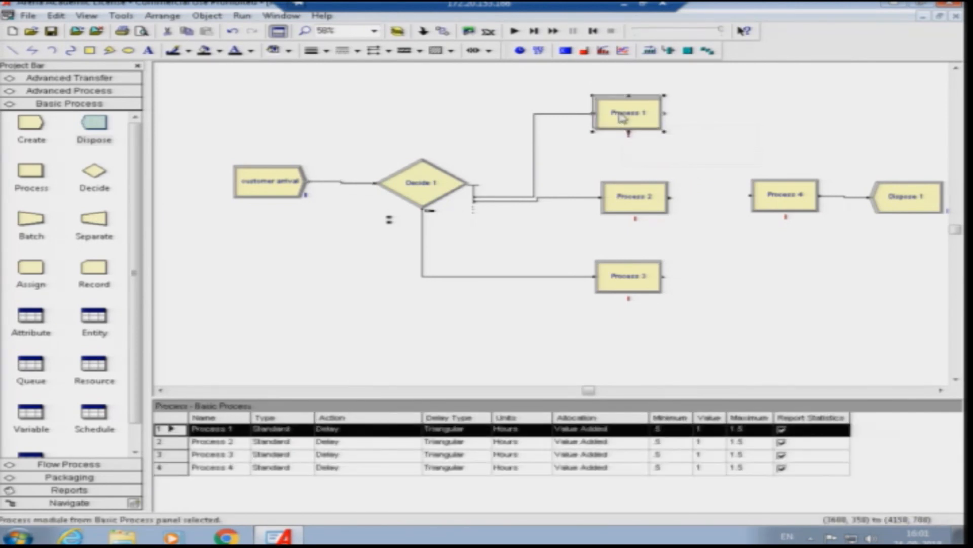
- Rename Process 1 as With#dip and set its action to Seize Delay Release
double_click(625, 119)
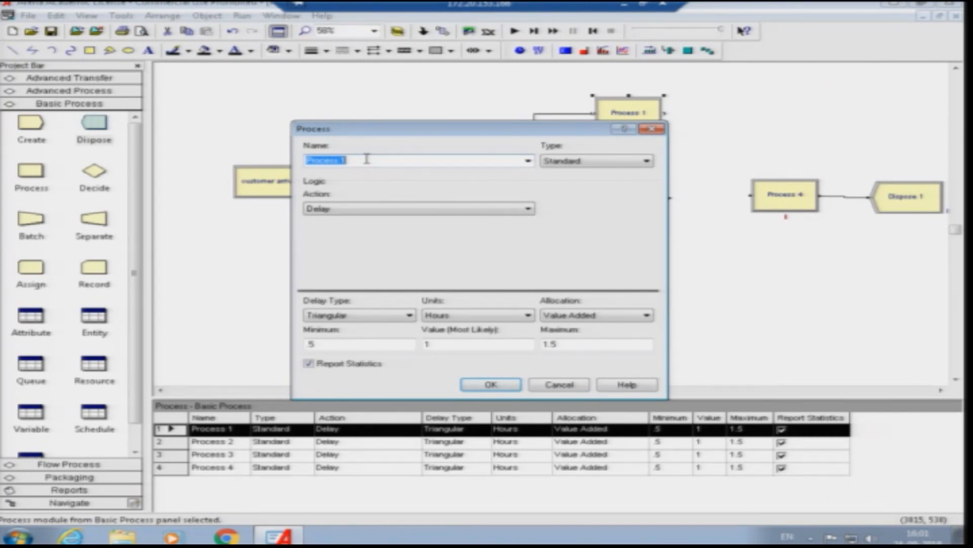
text(Withdraw)
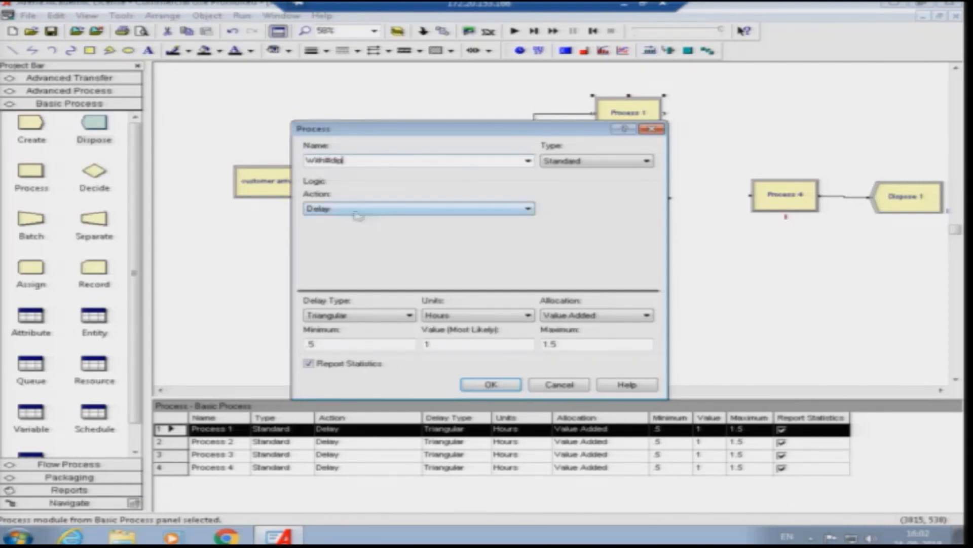
click(482, 208)
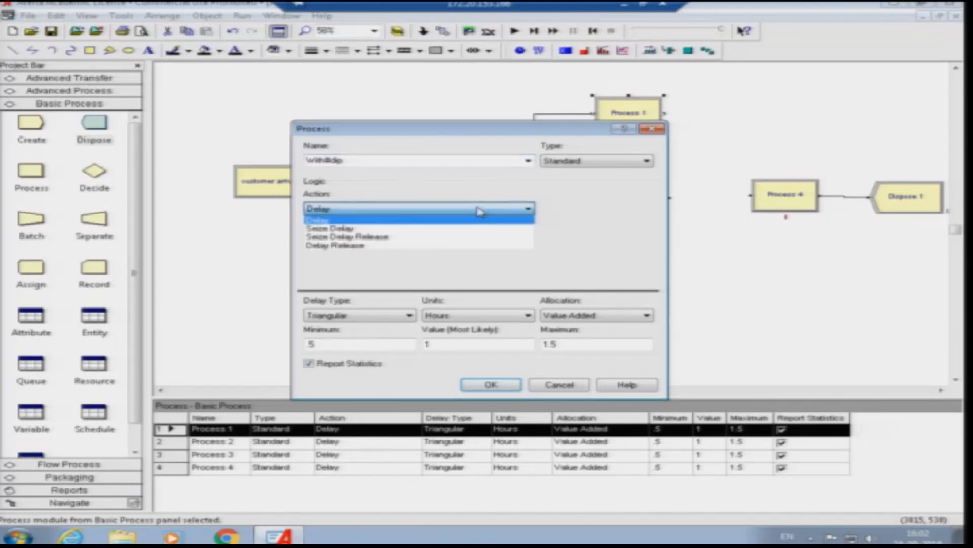
click(460, 237)
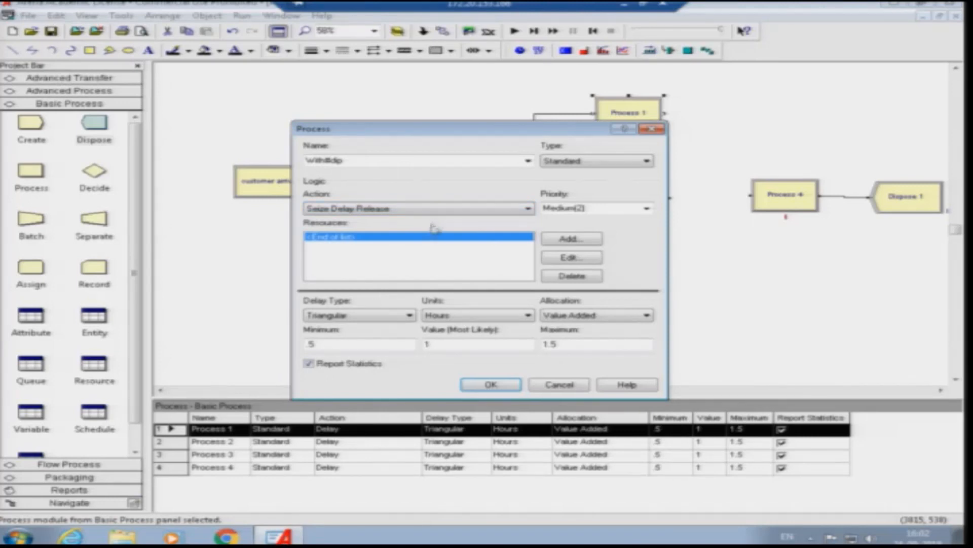
- Add a resource named window1 to the With#dip process and accept the process settings
click(550, 239)
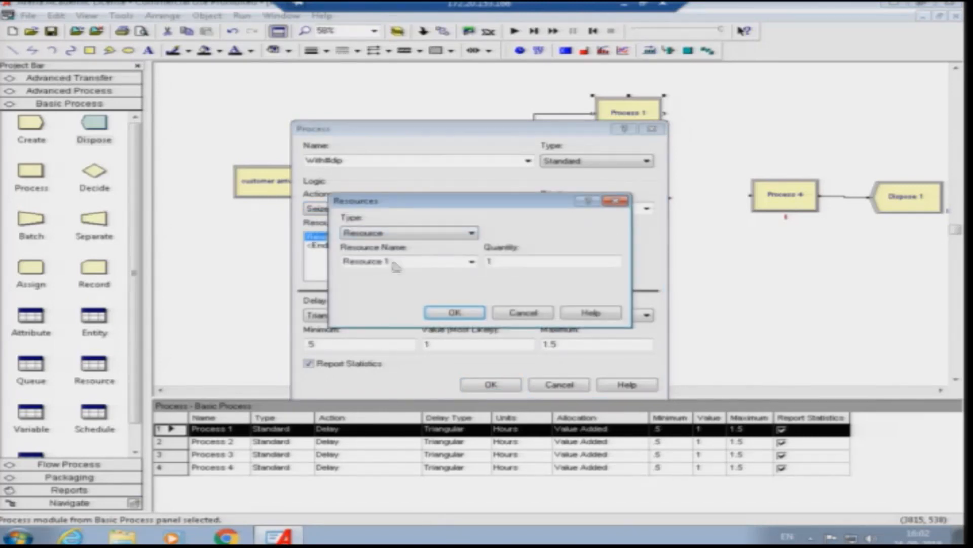
drag(394, 264, 353, 265)
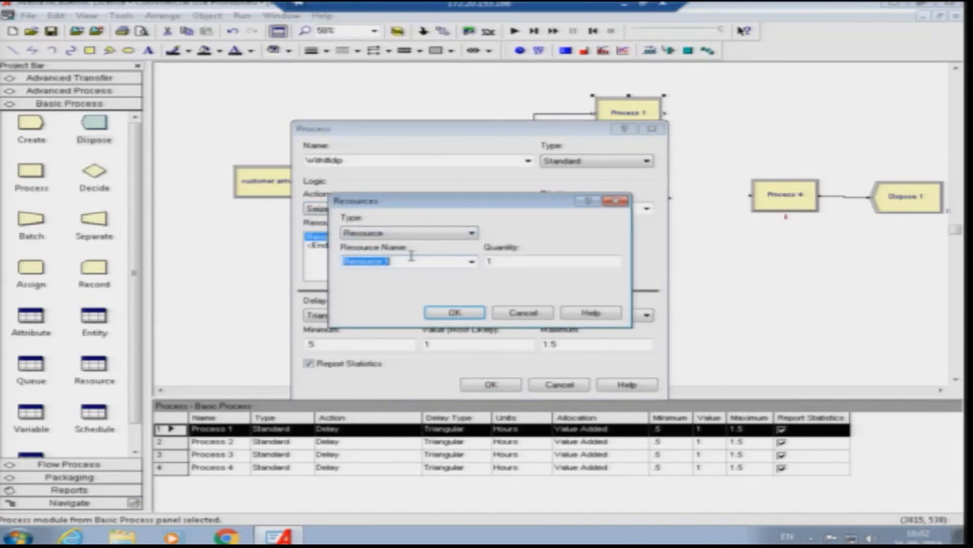
text(window1)
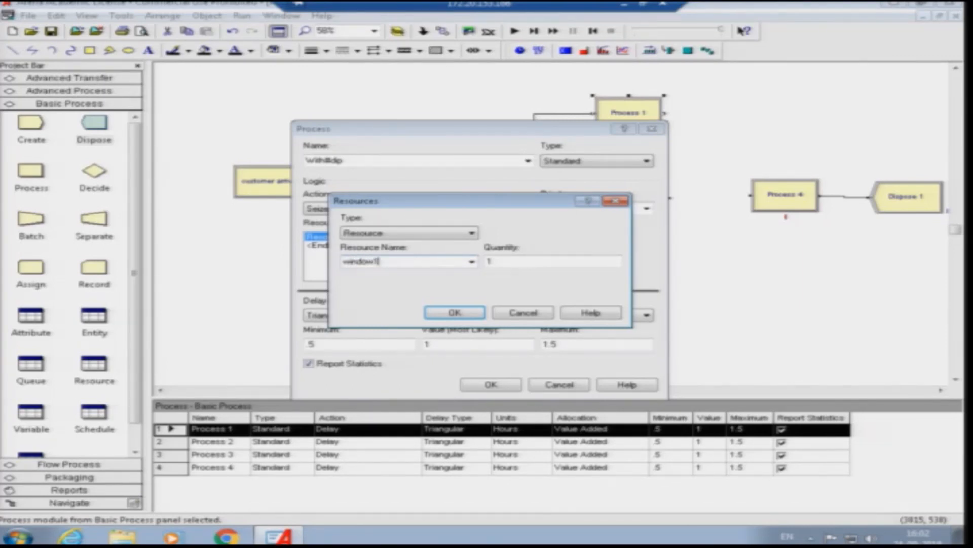
click(456, 313)
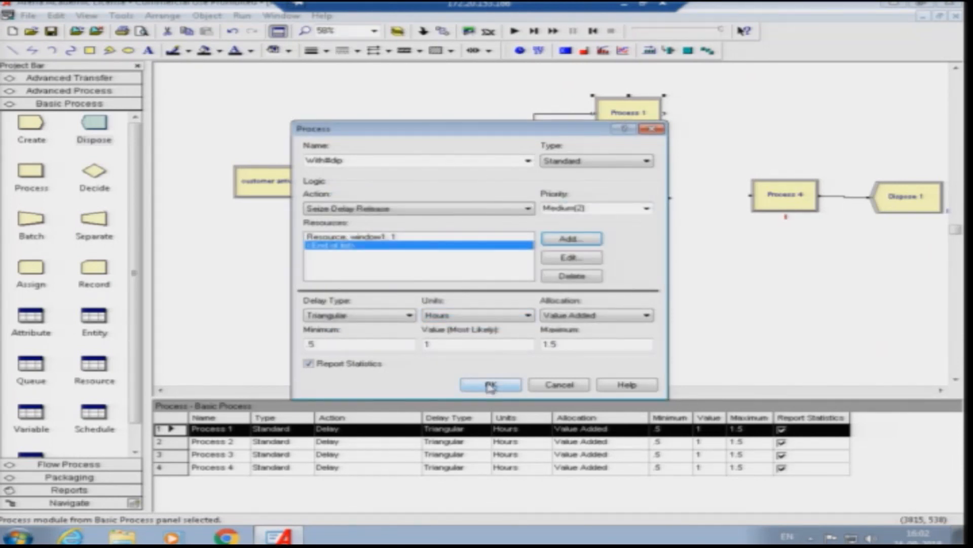
click(491, 386)
double_click(626, 196)
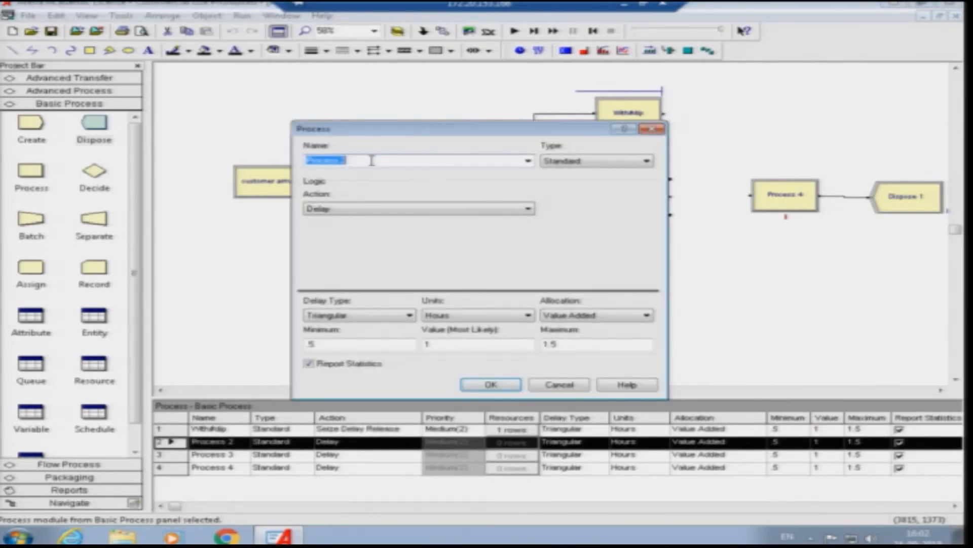
text(draft)
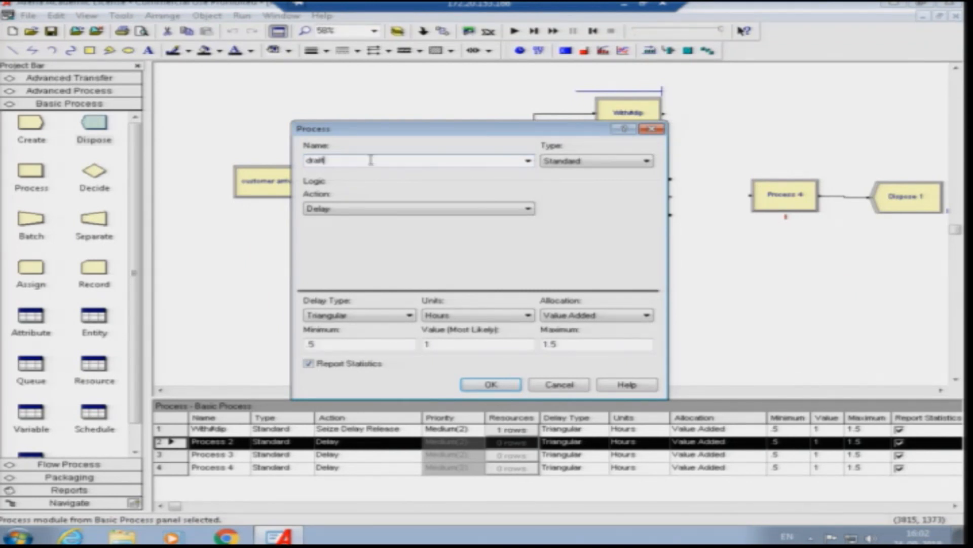
click(428, 209)
click(653, 130)
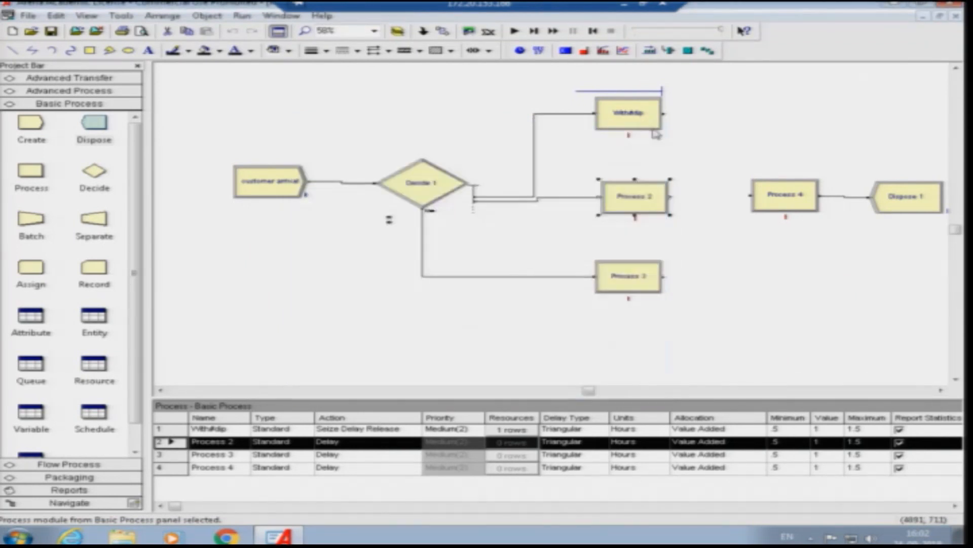
- Give the With#dip process a Normal delay in minutes with mean 5 and standard deviation 1, and accept the settings
double_click(654, 127)
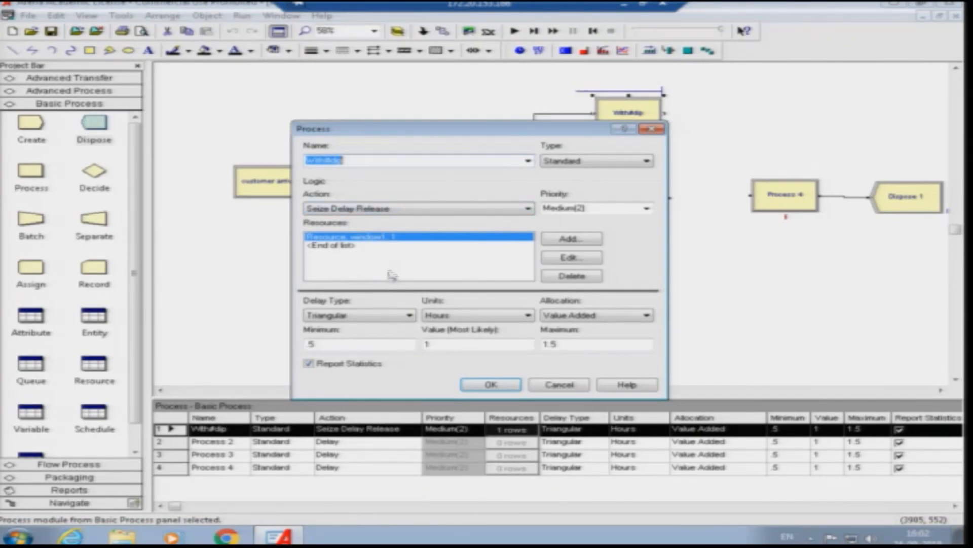
click(387, 318)
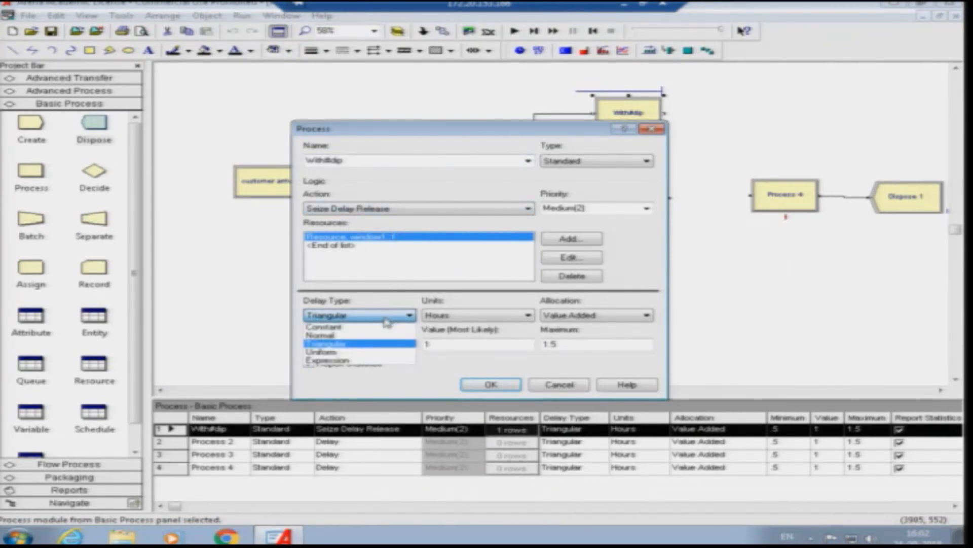
click(377, 335)
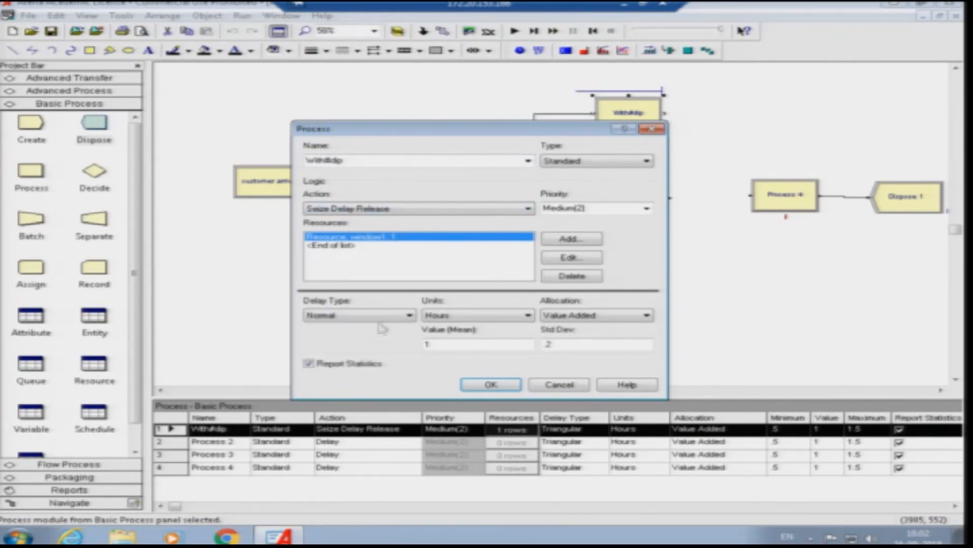
click(460, 315)
click(448, 330)
drag(431, 344, 416, 340)
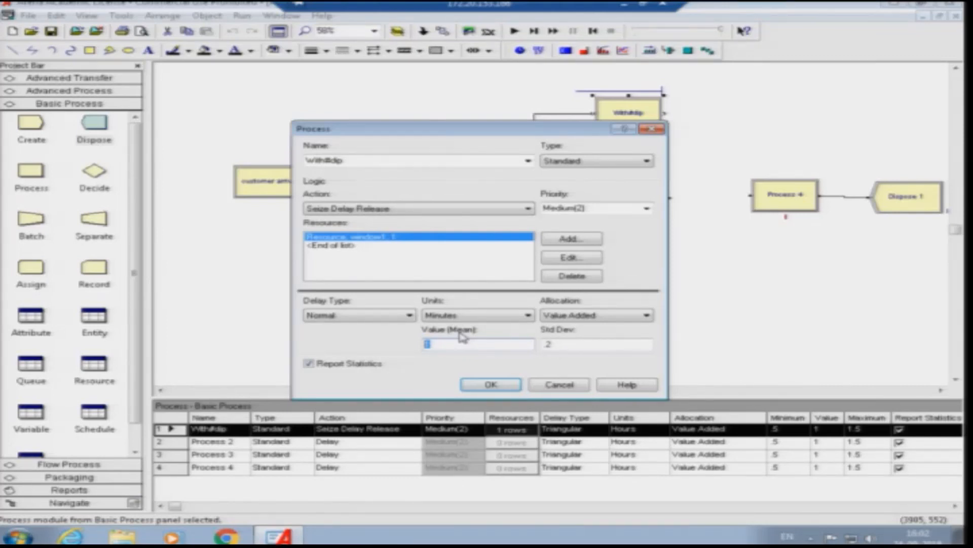
text(5)
drag(567, 341, 540, 344)
text(1)
click(491, 384)
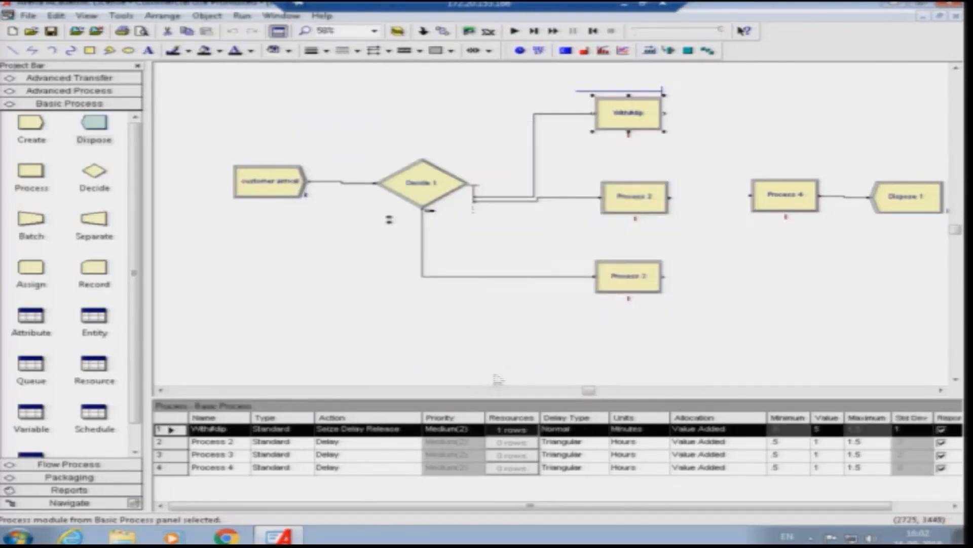
- Rename Process 2 as Draft and set its action to Seize Delay Release
double_click(637, 203)
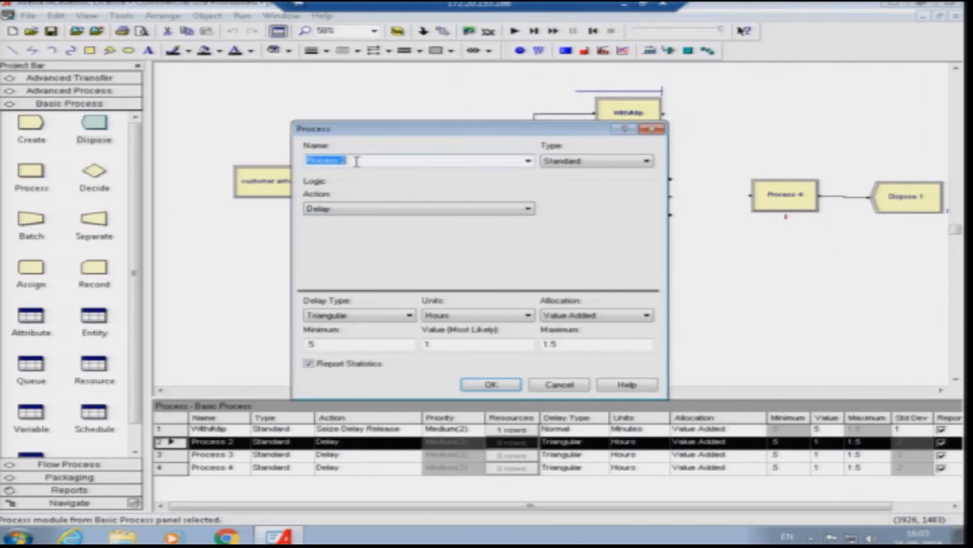
text(O)
click(370, 218)
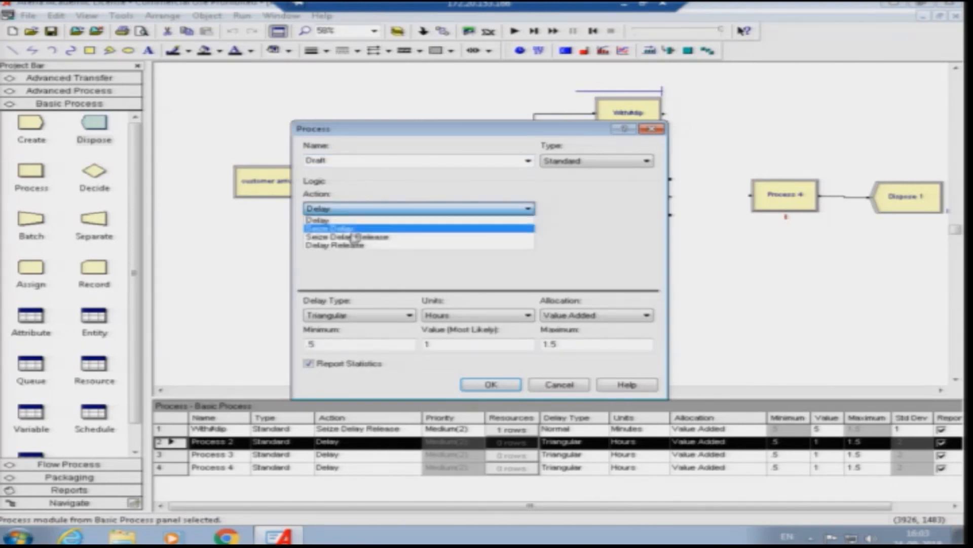
click(360, 240)
- Add a resource named window2 to the Draft process
double_click(391, 237)
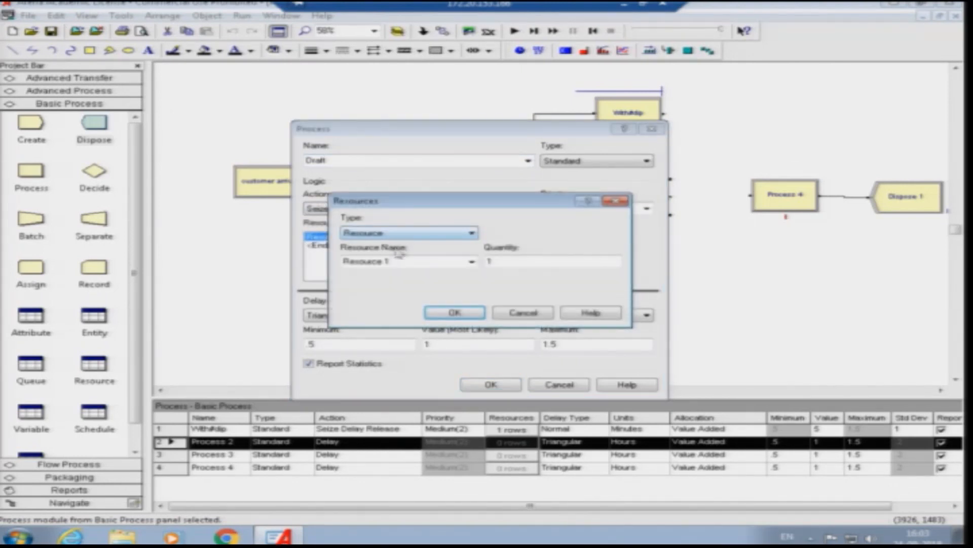
click(395, 261)
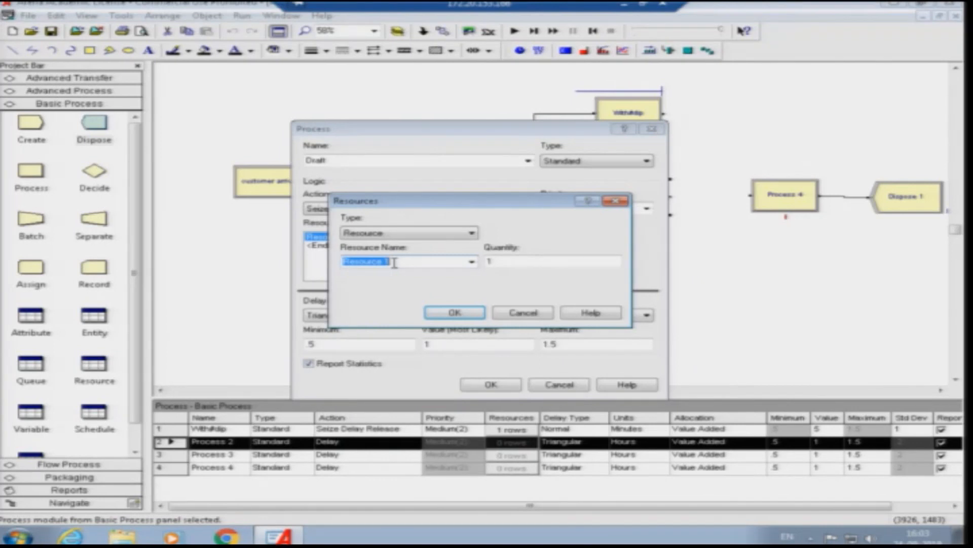
text(w)
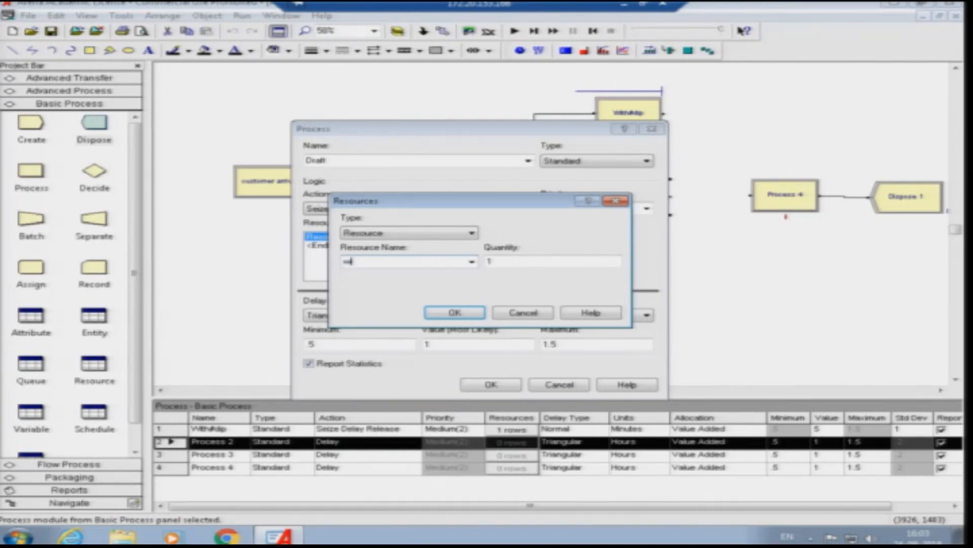
text(indow2)
click(452, 311)
- Give the Draft process a Normal delay in minutes with mean 3 and standard deviation 0.5, and accept the settings
click(348, 315)
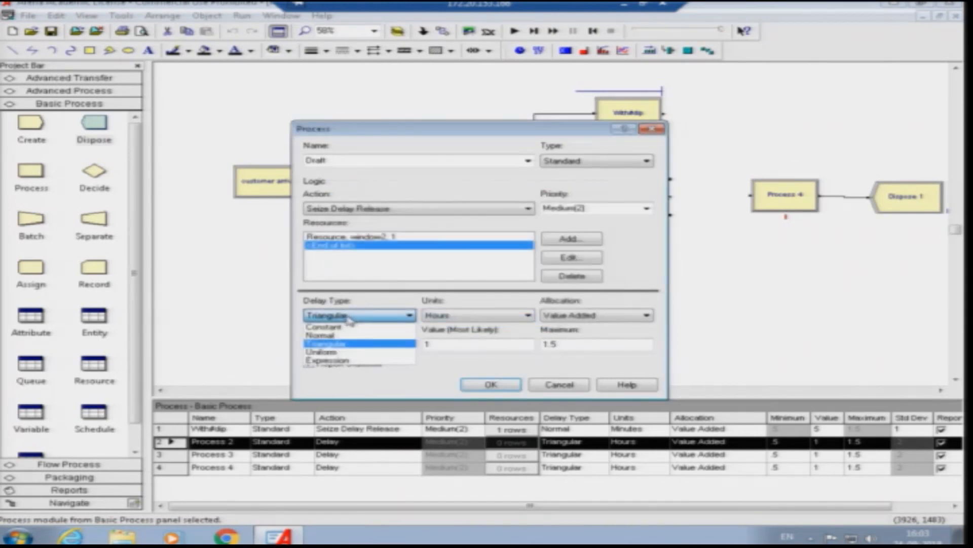
click(325, 335)
click(467, 319)
click(454, 332)
double_click(454, 345)
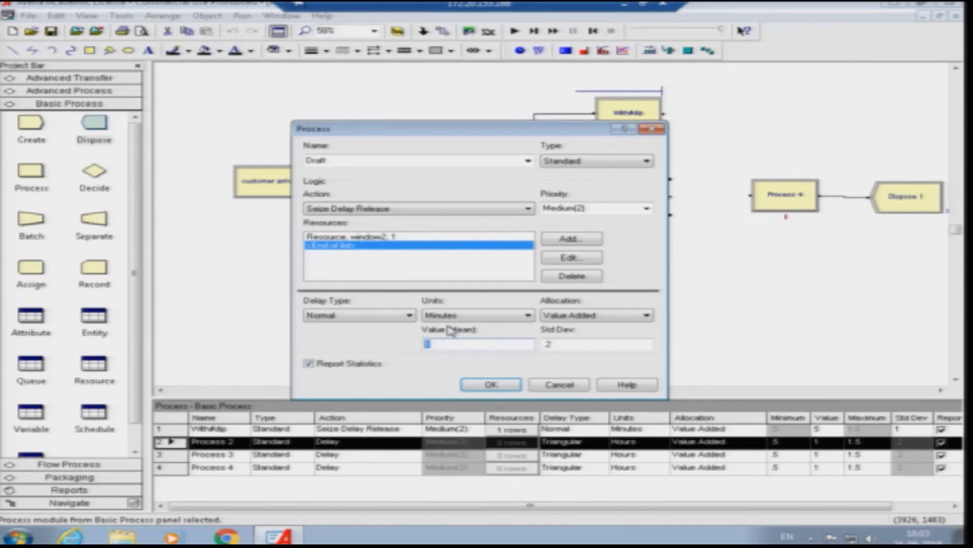
text(3)
click(542, 343)
double_click(542, 343)
text(0.5)
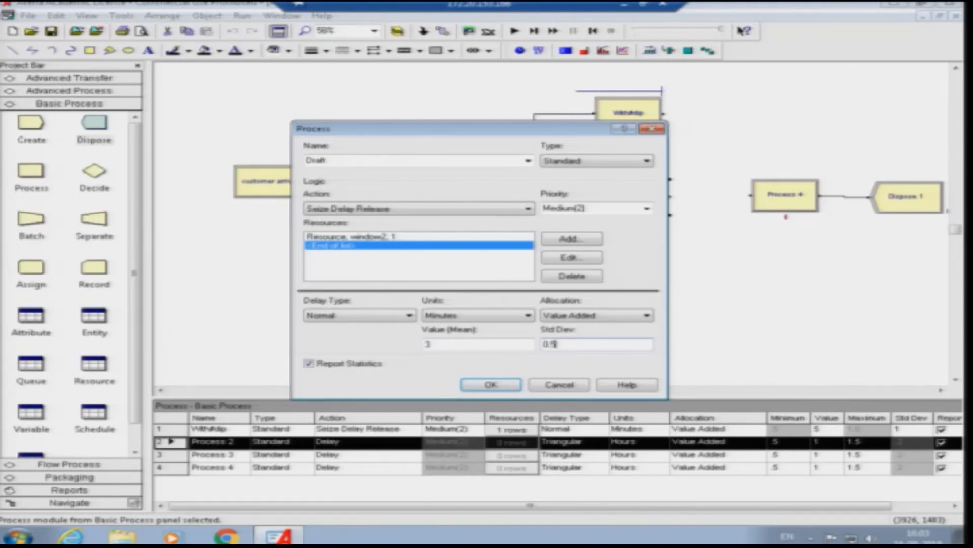
click(499, 389)
- Rename Process 3 as Others and set its action to Seize Delay Release
double_click(629, 276)
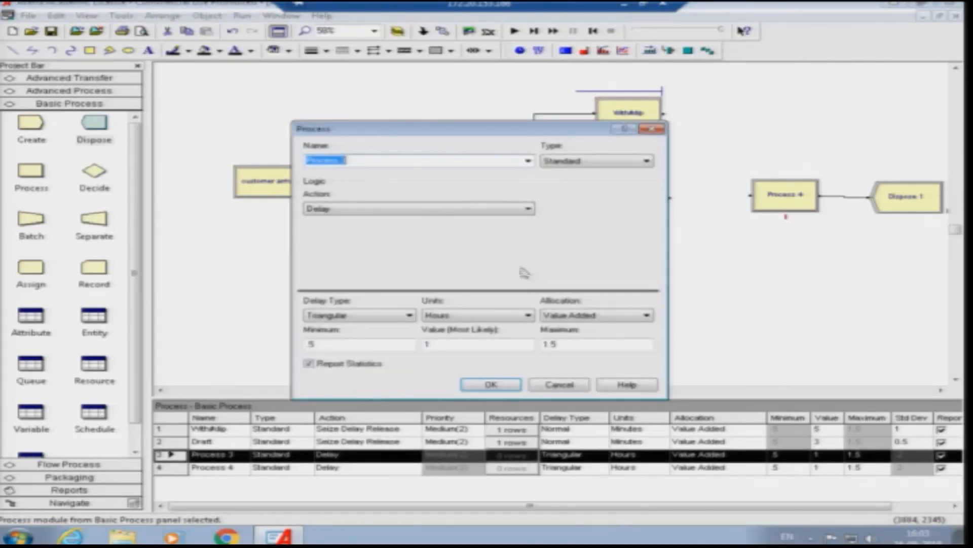
text(Ch)
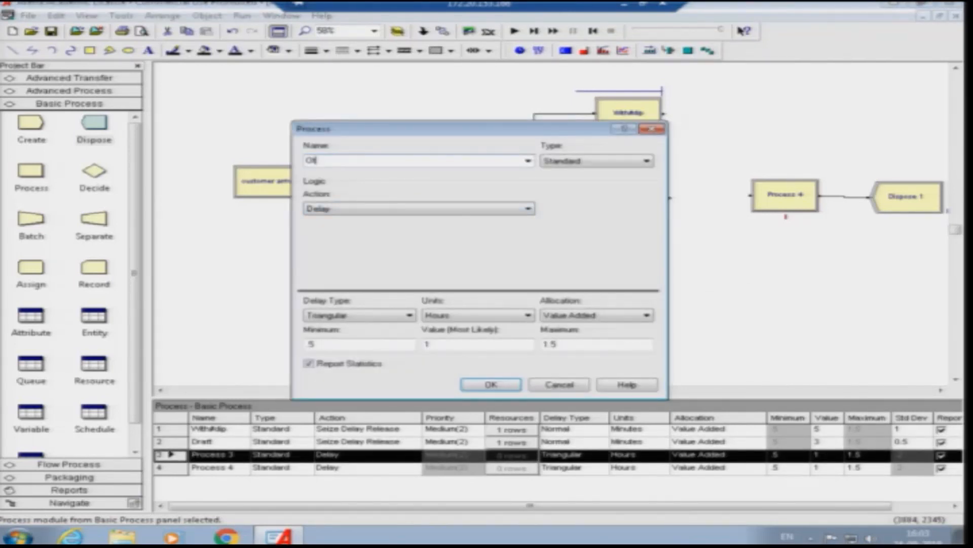
click(355, 210)
click(354, 236)
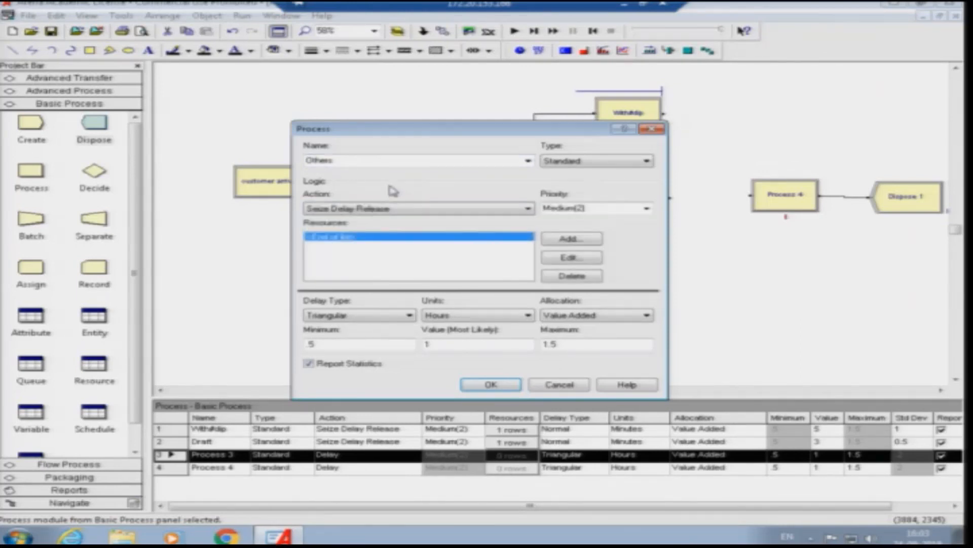
- Add a resource named window3 to the Others process
double_click(335, 237)
double_click(392, 261)
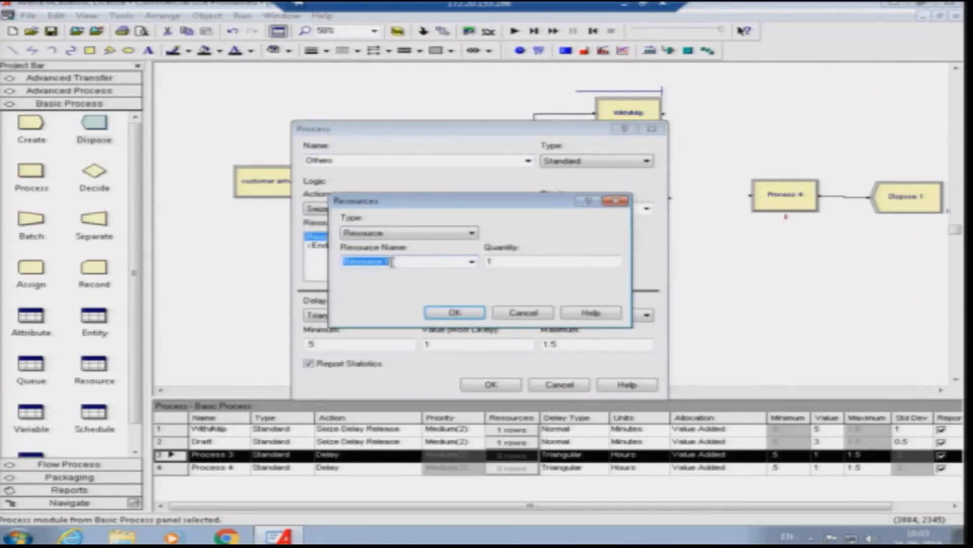
text(window3)
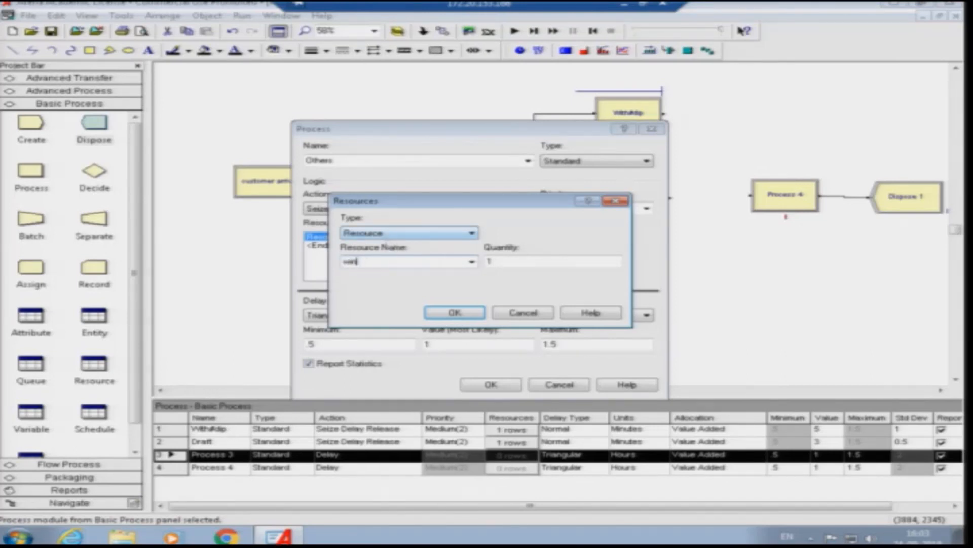
click(454, 312)
- Give the Others process a Normal delay in minutes with mean 10 and standard deviation 2
click(368, 315)
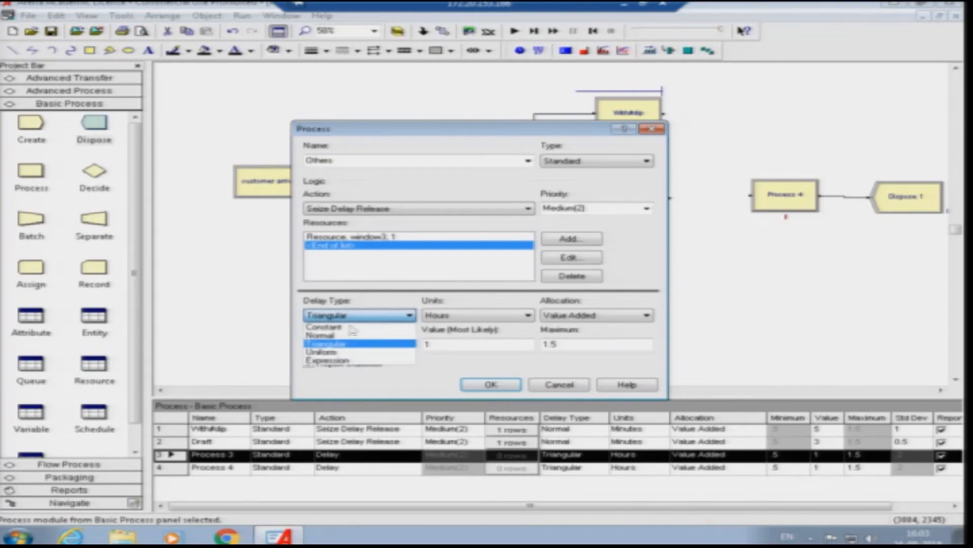
click(330, 335)
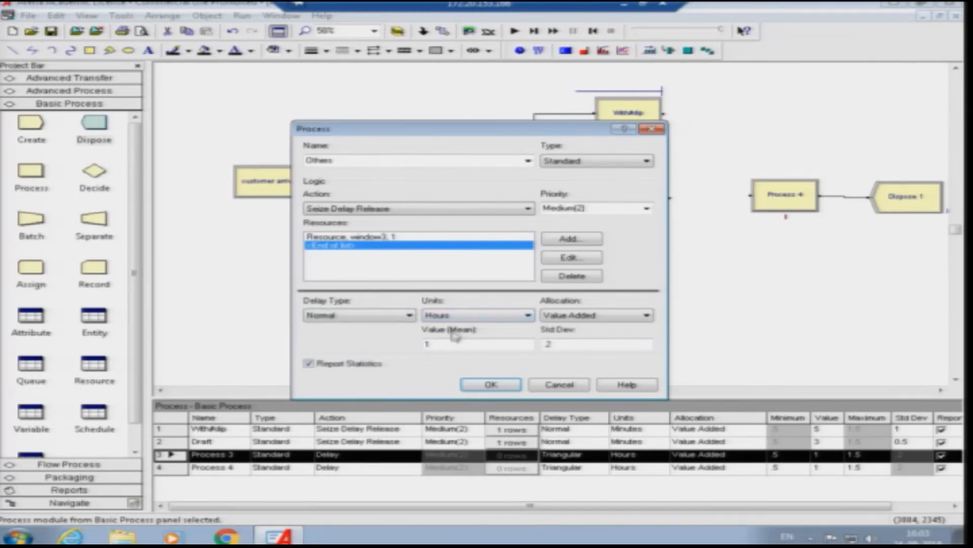
click(460, 317)
click(456, 341)
click(455, 345)
text(0)
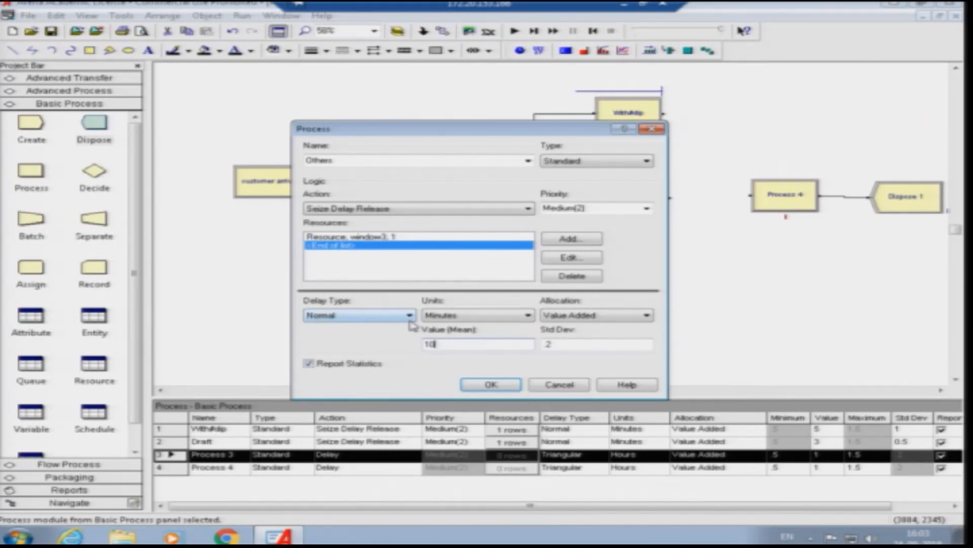
double_click(571, 343)
key(BackSpace)
text(2)
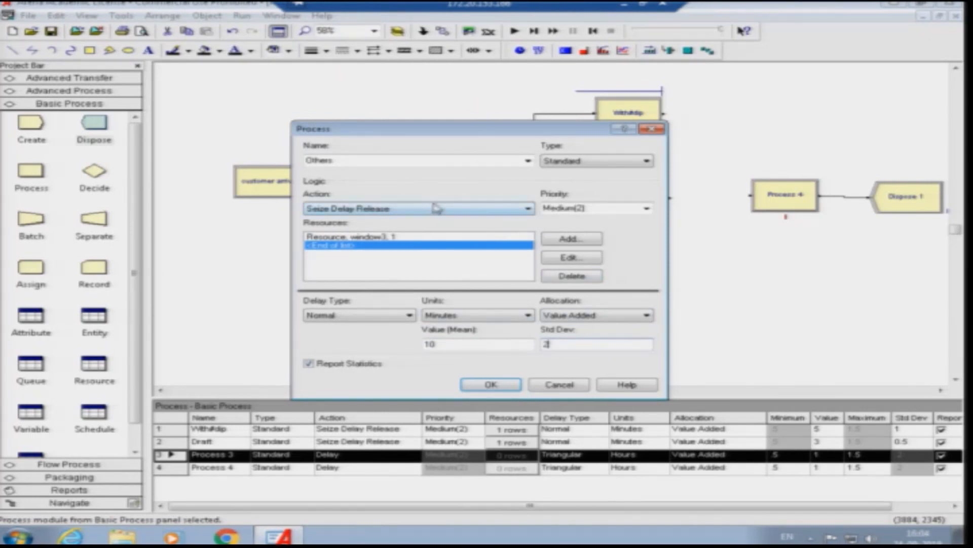
- Accept the Others process settings, and rename Process 4 as Singnature with the action Seize Delay Release
click(415, 238)
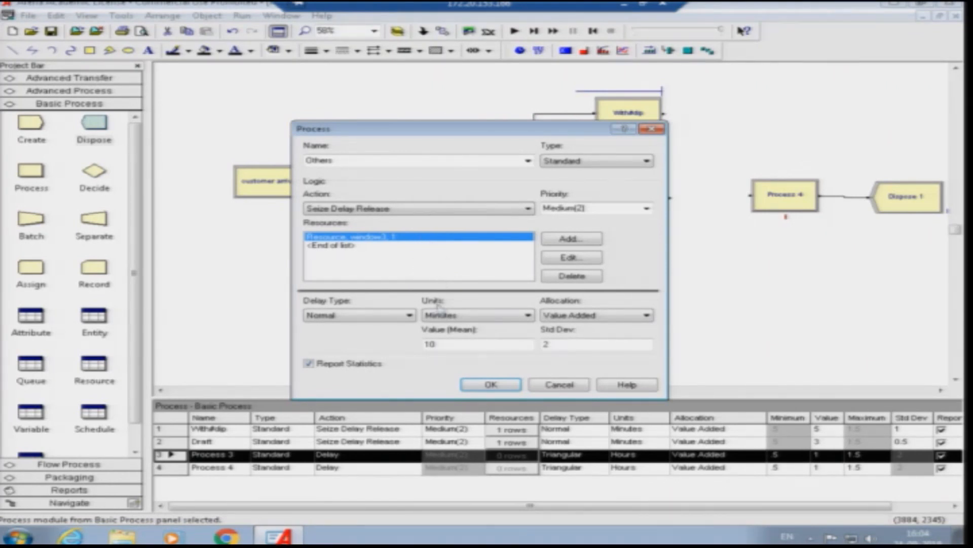
click(490, 385)
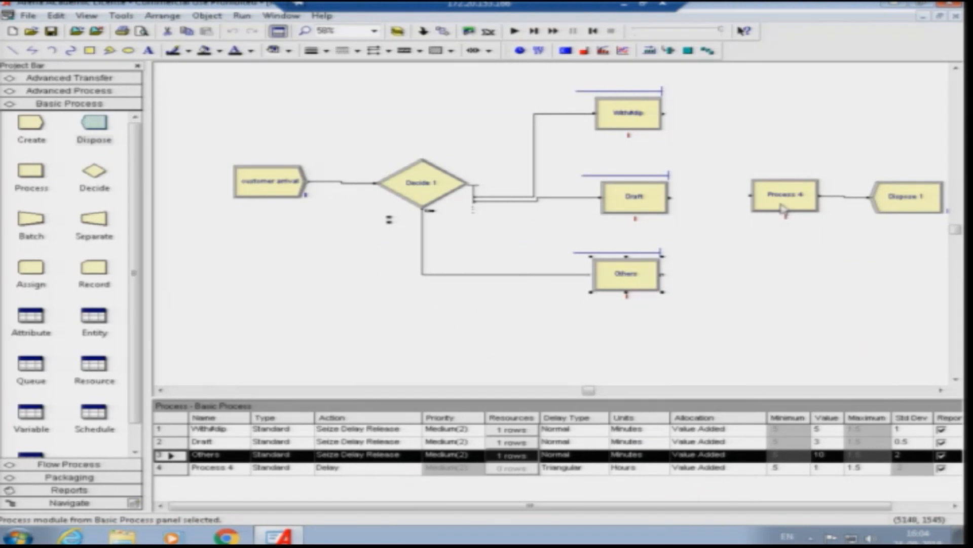
double_click(785, 208)
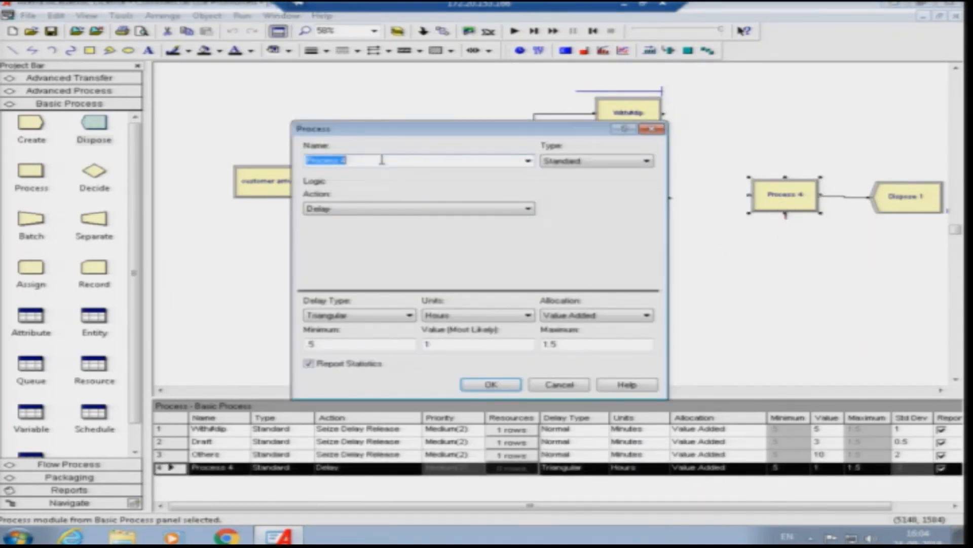
text(Singnature)
click(446, 209)
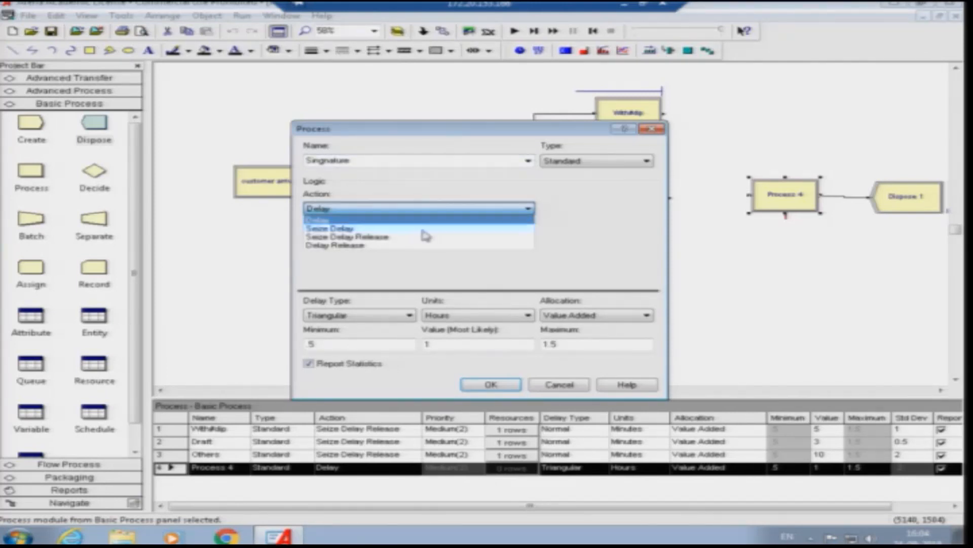
click(420, 237)
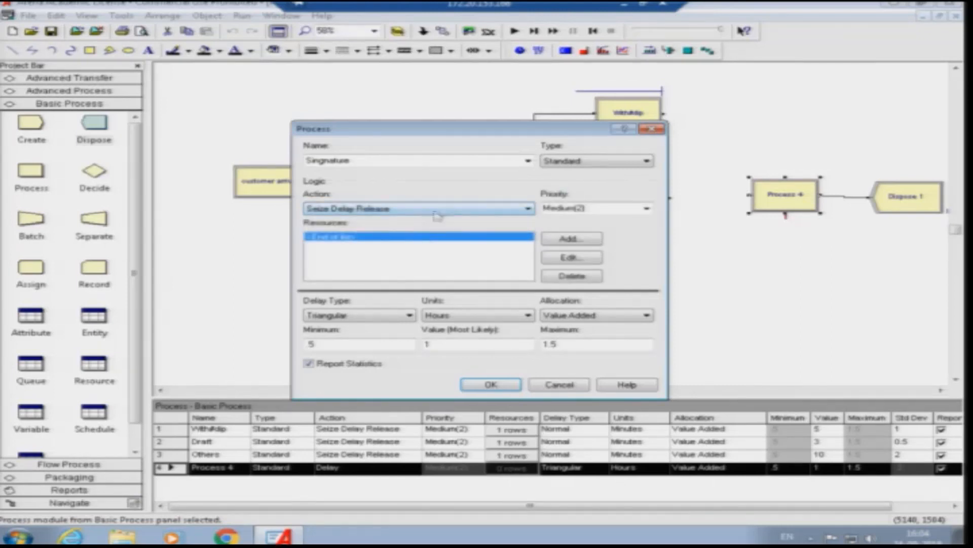
- Add a resource named manager to the Singnature process
double_click(389, 237)
double_click(396, 261)
drag(396, 261, 335, 263)
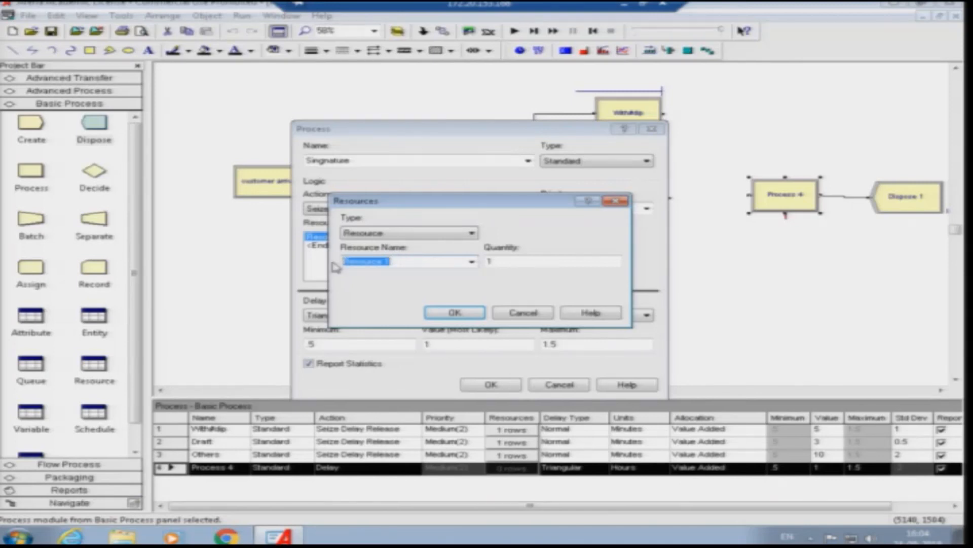
text(ma)
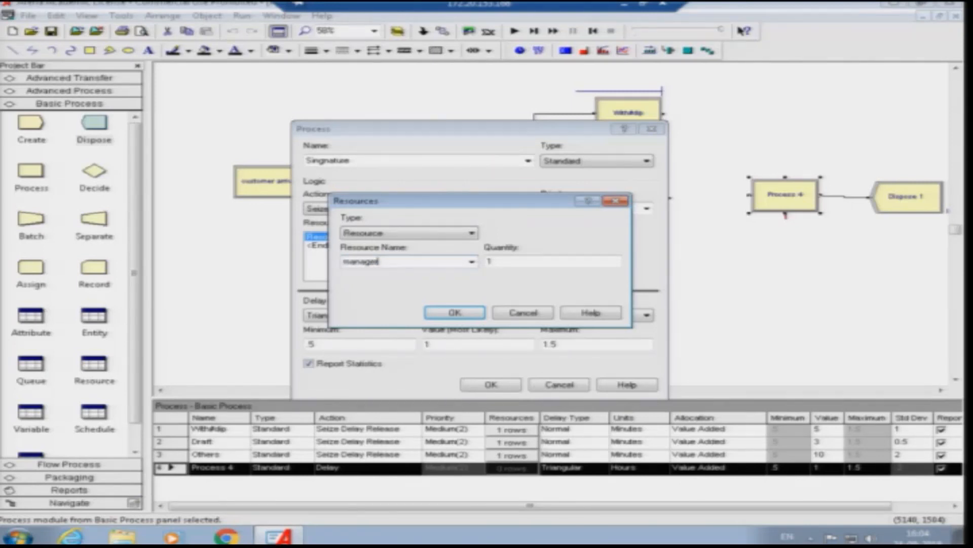
text(nager)
click(455, 313)
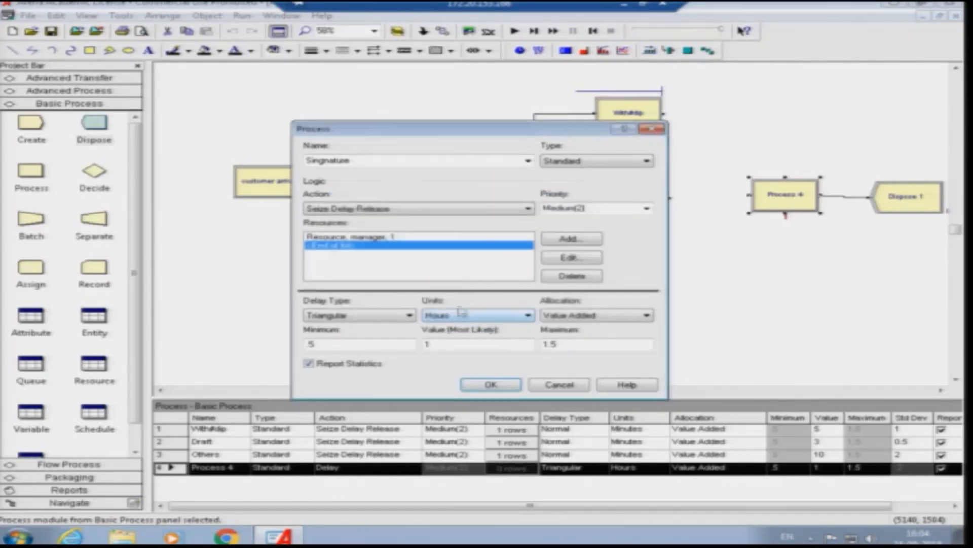
- Give the Singnature process a Normal delay in minutes with mean 10 and standard deviation 2, and accept the settings
click(369, 320)
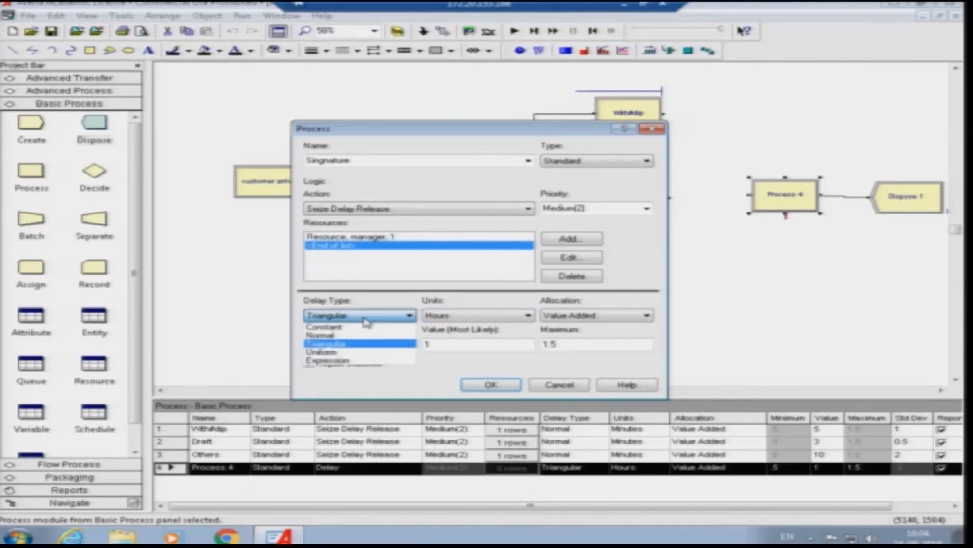
click(355, 336)
drag(451, 343, 431, 343)
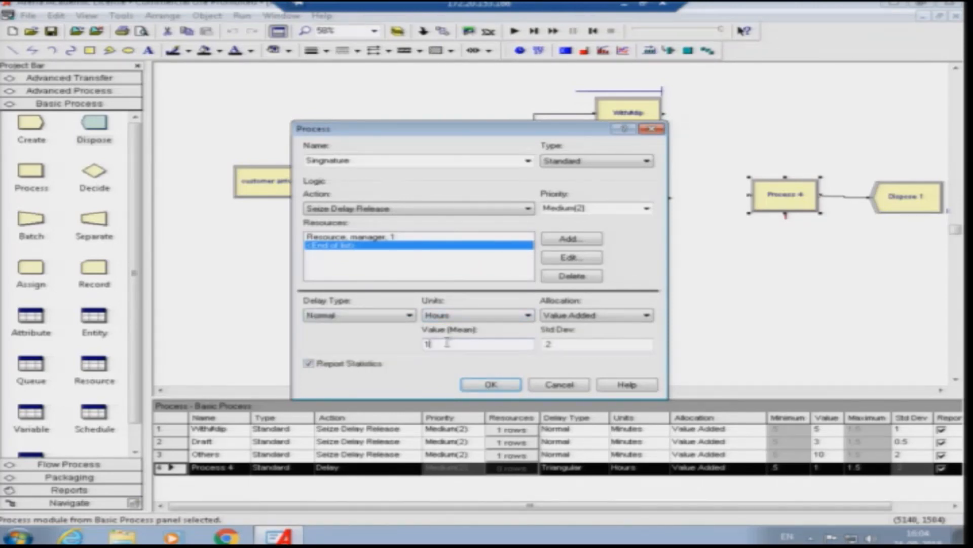
click(477, 315)
click(471, 330)
click(442, 344)
text(10)
text(2)
key(BackSpace)
click(567, 345)
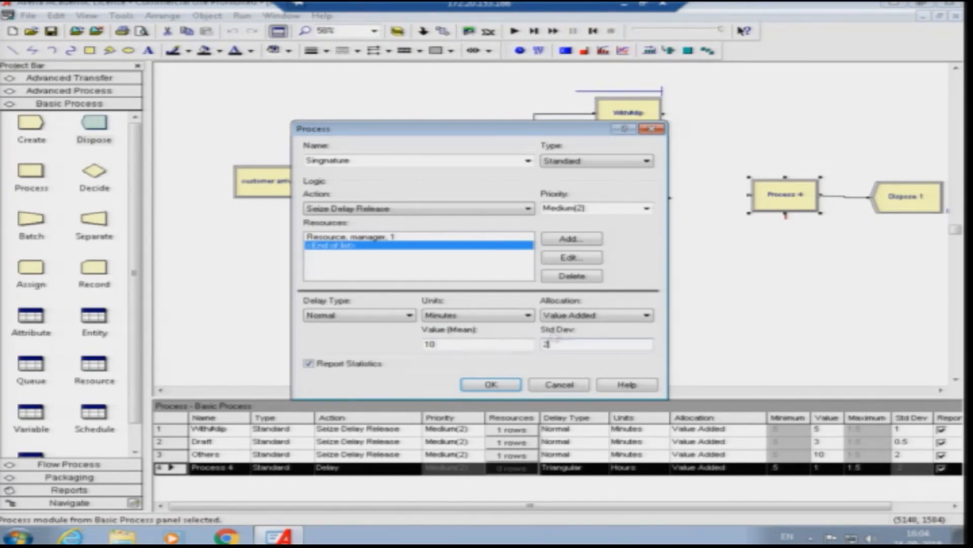
click(499, 389)
- Connect the Draft process to Singnature, and connect With#dip directly to Dispose 1
click(466, 32)
click(750, 196)
click(448, 35)
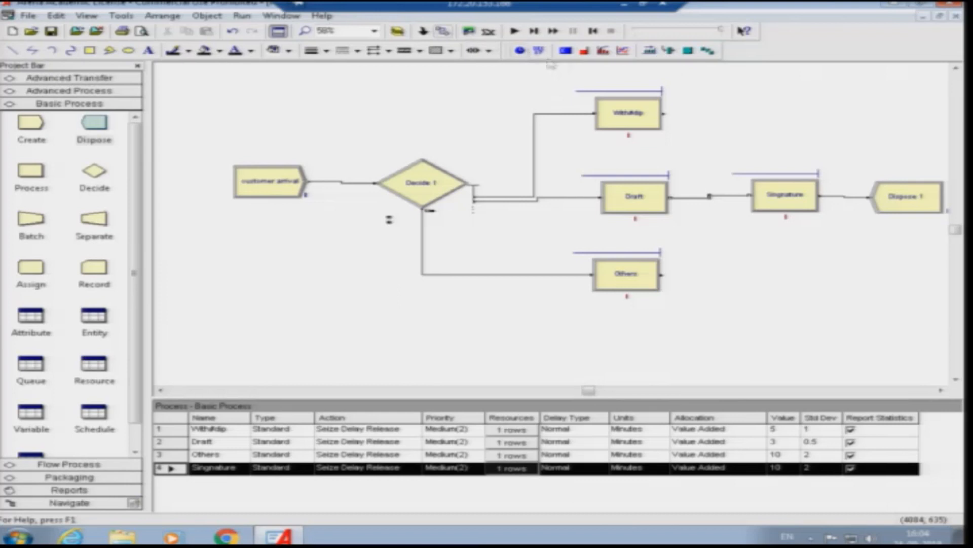
click(663, 114)
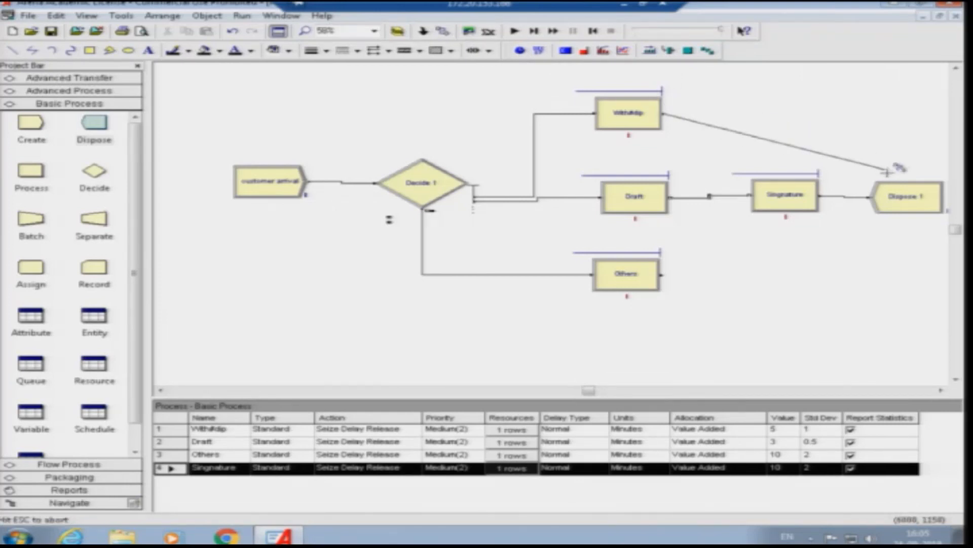
click(766, 113)
click(766, 192)
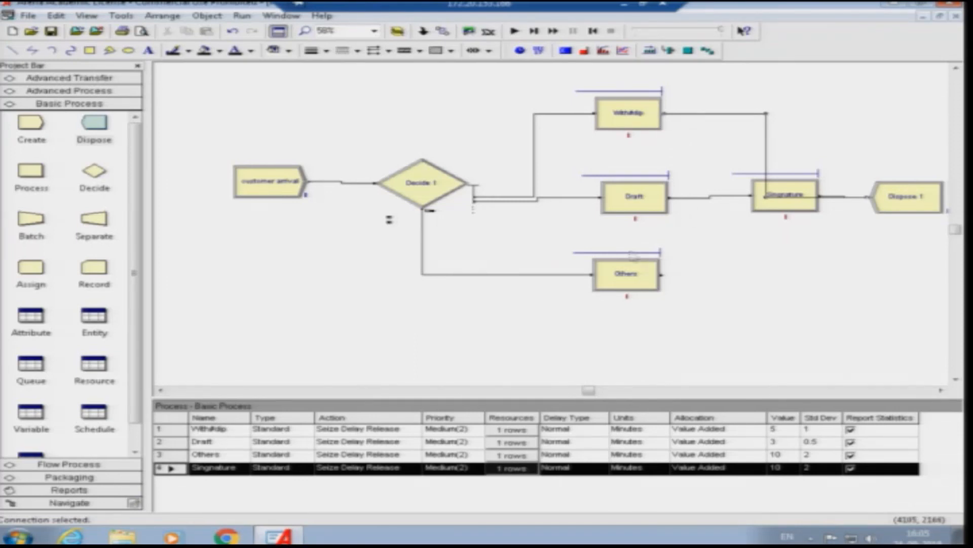
- Connect the Others process directly to Dispose 1
click(442, 32)
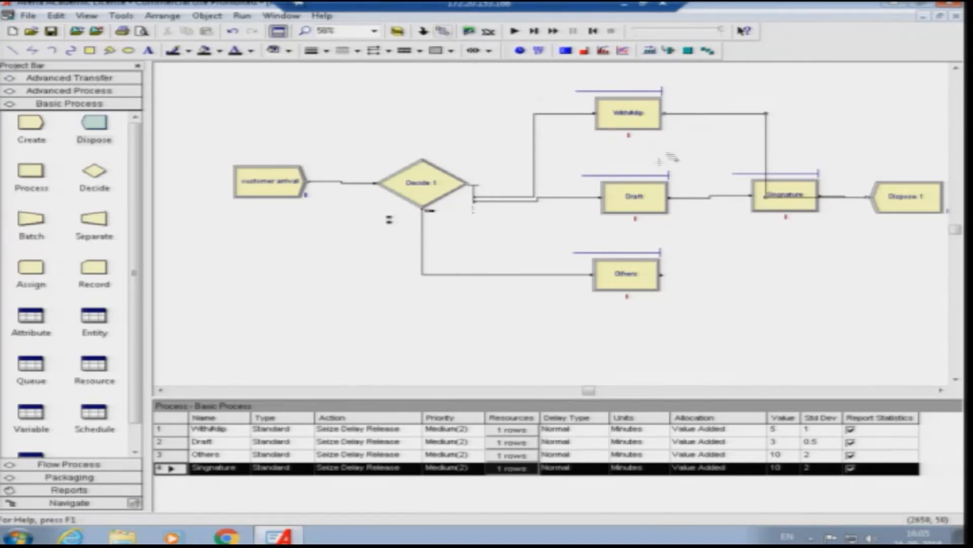
click(662, 274)
click(906, 195)
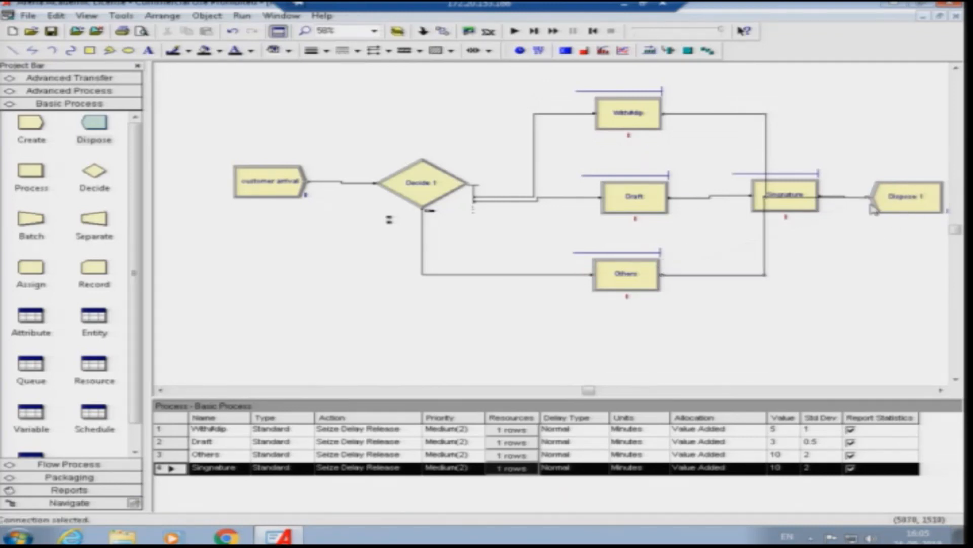
- Check the connection between Draft and Singnature and the settings of the Singnature process
click(794, 188)
click(711, 180)
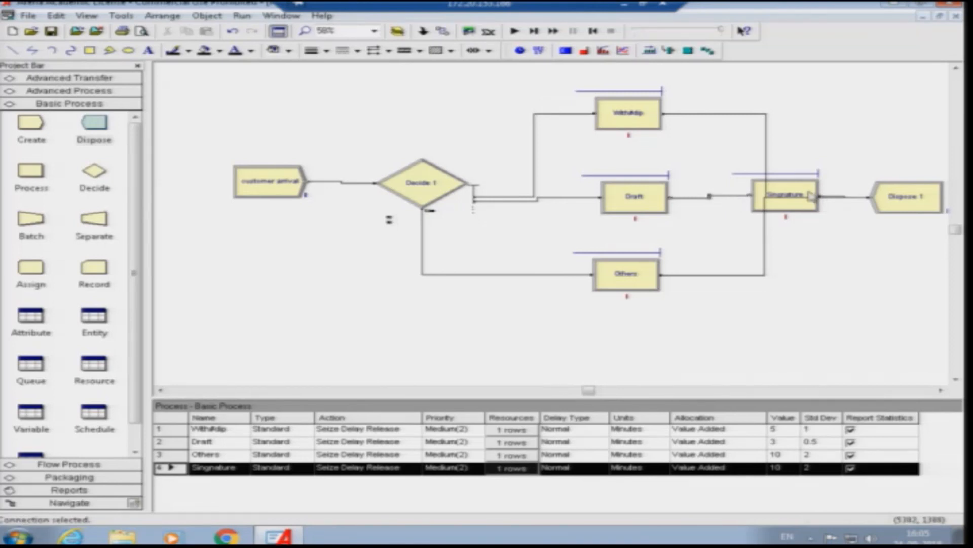
double_click(809, 195)
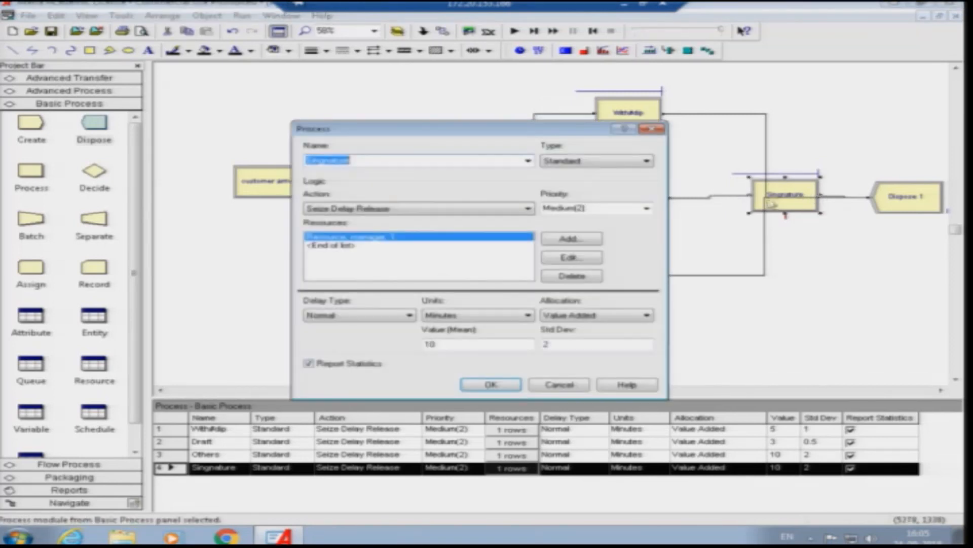
click(652, 128)
- Shift the customer arrival, Decide 1, With#dip, Draft and Others modules leftward to make room in the flowchart
click(380, 194)
drag(380, 194, 198, 173)
click(265, 177)
drag(632, 126, 484, 115)
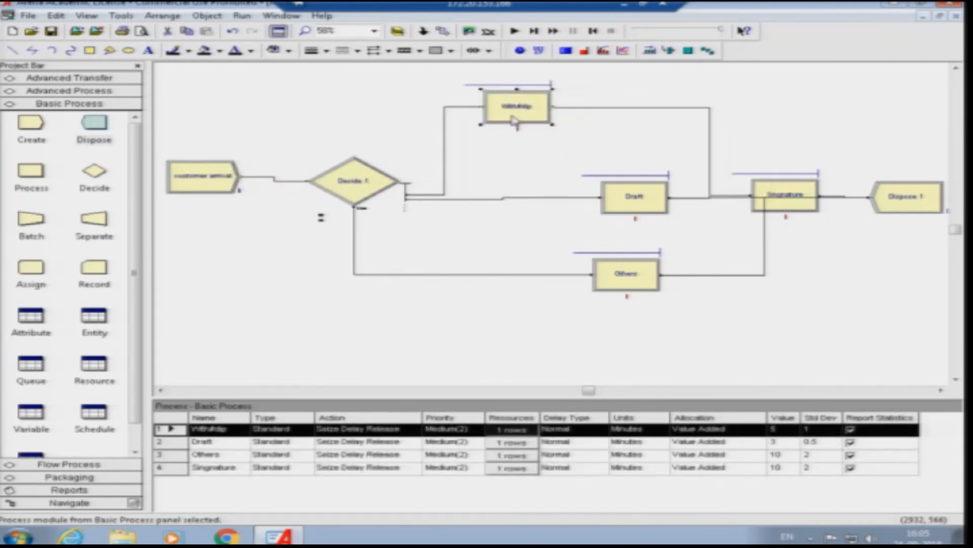
drag(631, 203, 526, 201)
drag(627, 274, 467, 278)
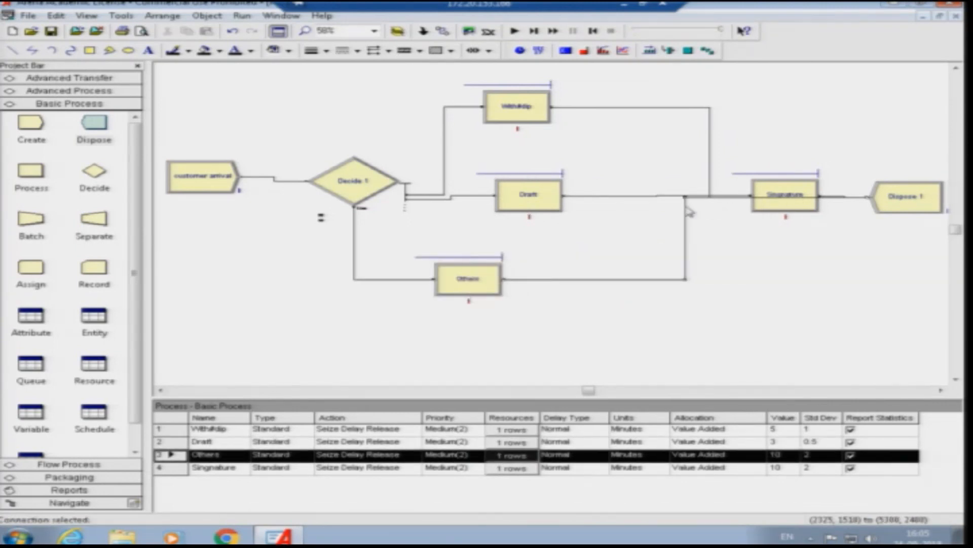
- Move Singnature next to Draft, and lower Dispose 1 and Others to separate the connection lines
drag(781, 188, 637, 187)
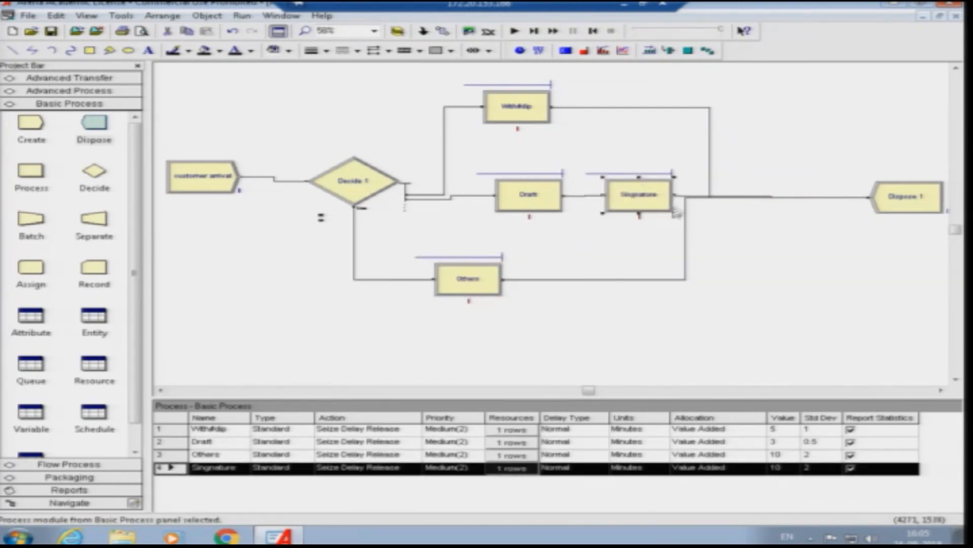
mouse_move(903, 213)
mouse_down()
mouse_move(903, 240)
mouse_move(890, 253)
mouse_move(878, 249)
mouse_up()
drag(471, 288, 502, 325)
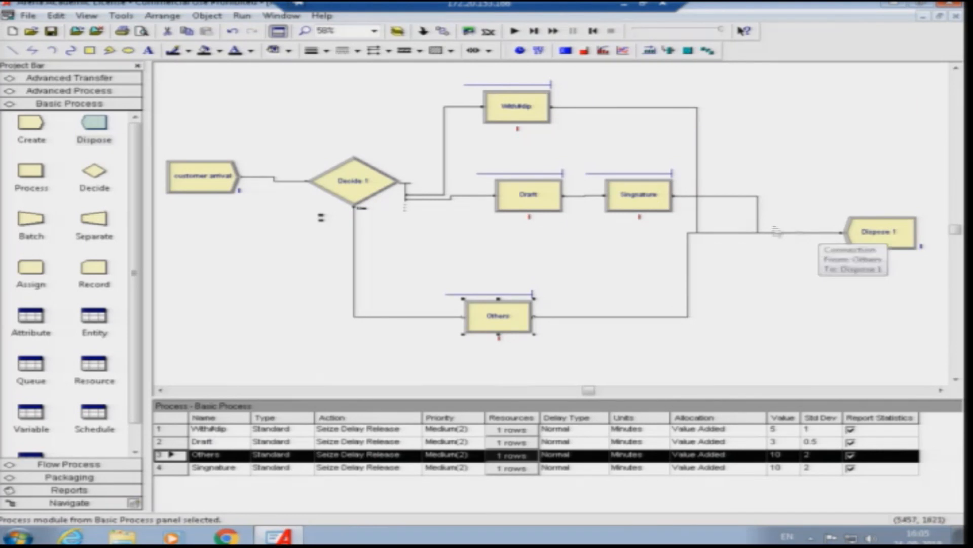
- Review the settings of the Singnature, Draft, With#dip and Others processes without changing them
double_click(645, 205)
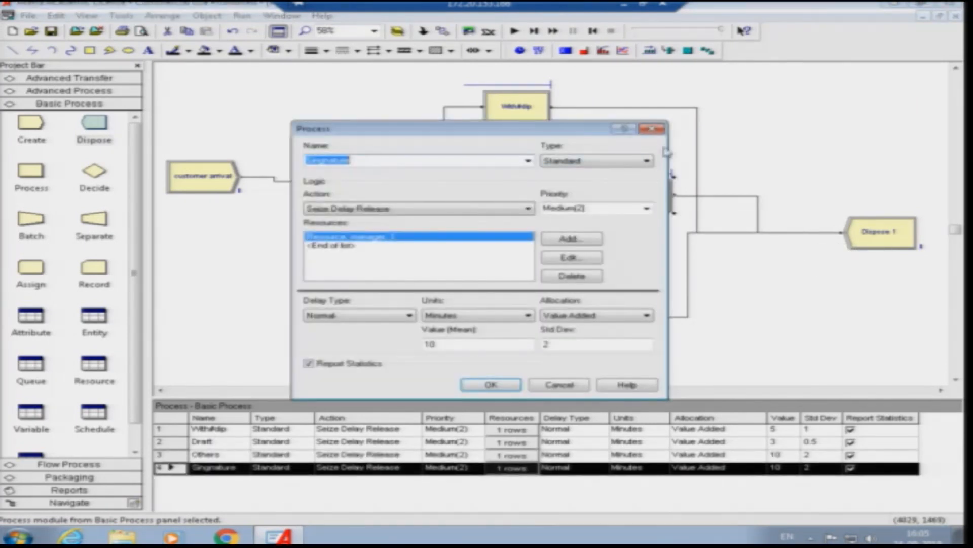
click(652, 129)
double_click(536, 200)
click(652, 129)
double_click(517, 105)
click(652, 129)
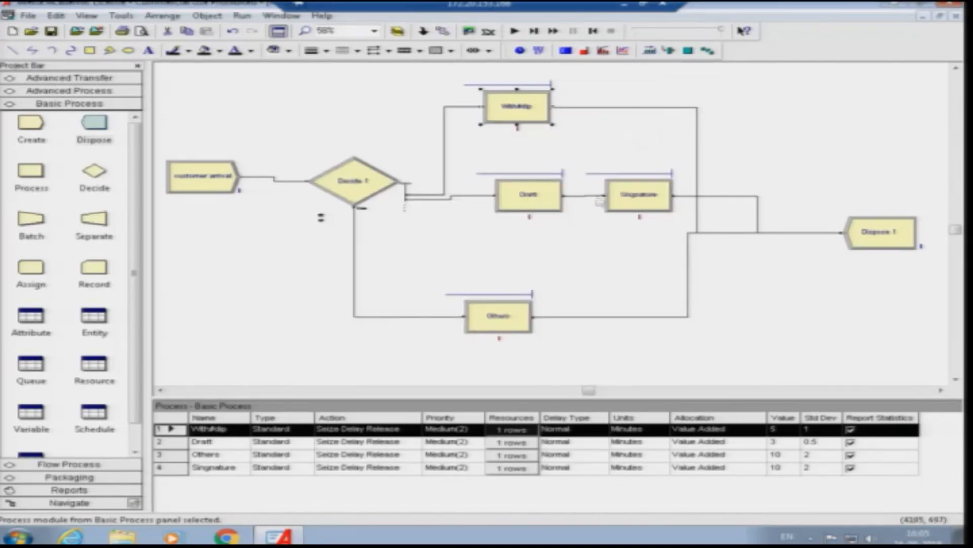
double_click(499, 318)
click(651, 128)
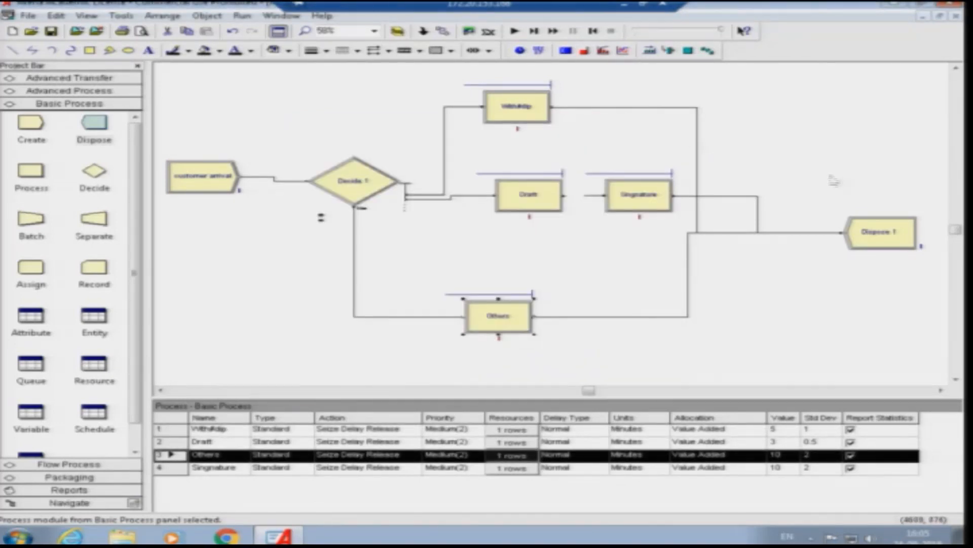
- Rename Dispose 1 as Exit of customer
double_click(880, 231)
text(Exit of customer)
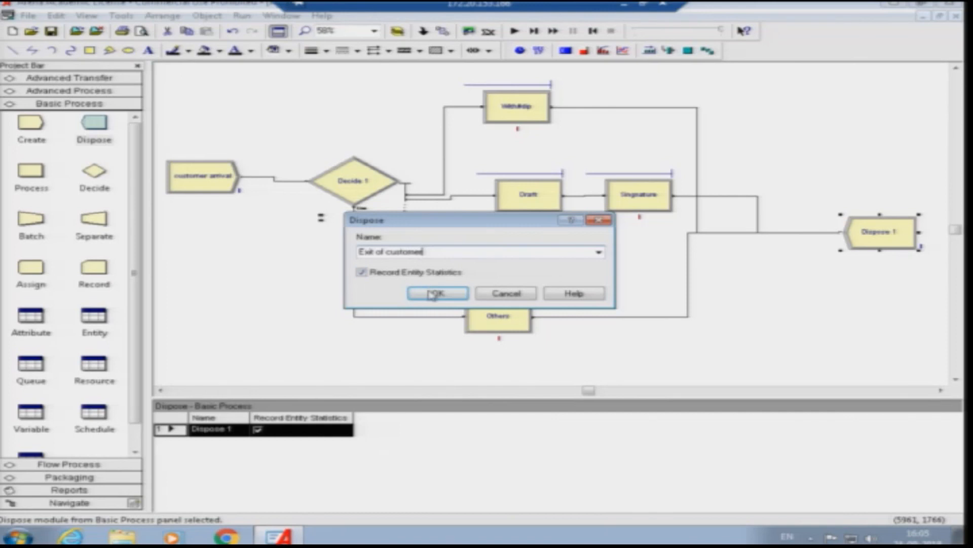
click(432, 294)
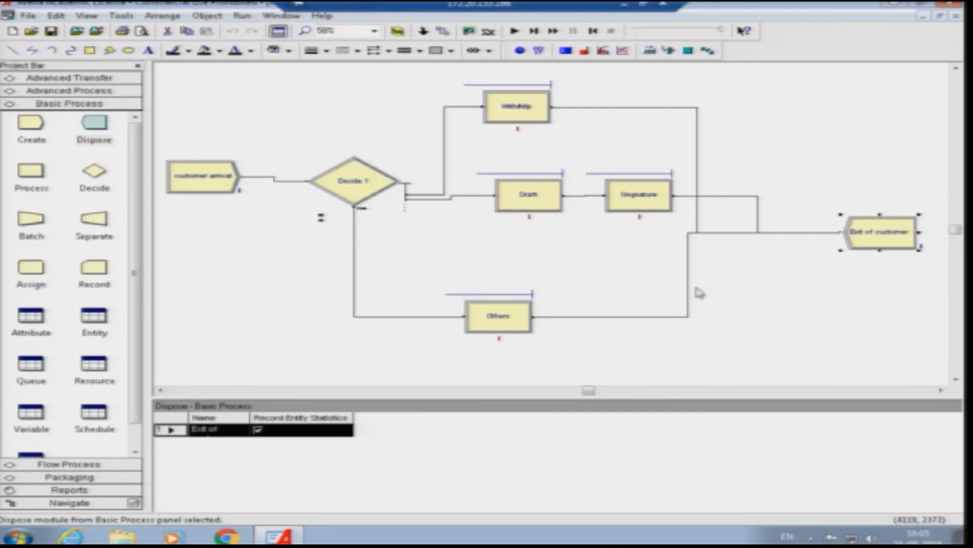
- Configure the run with a replication length of 240 hours and 8 hours per day
click(242, 15)
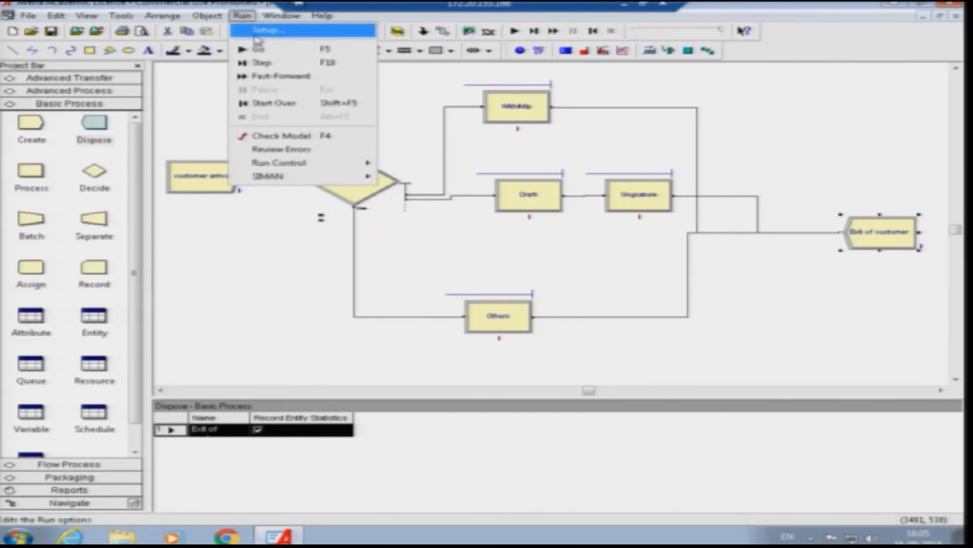
click(273, 31)
double_click(383, 257)
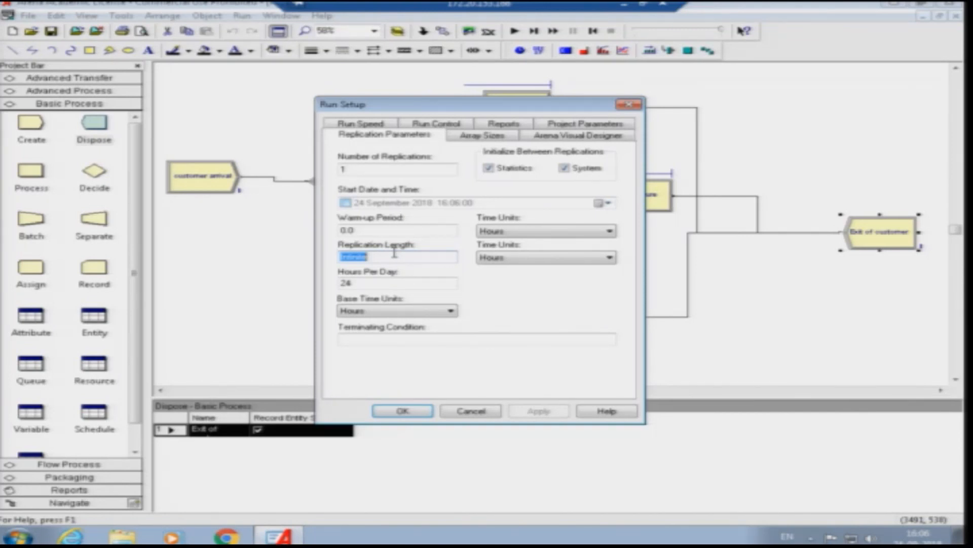
text(240)
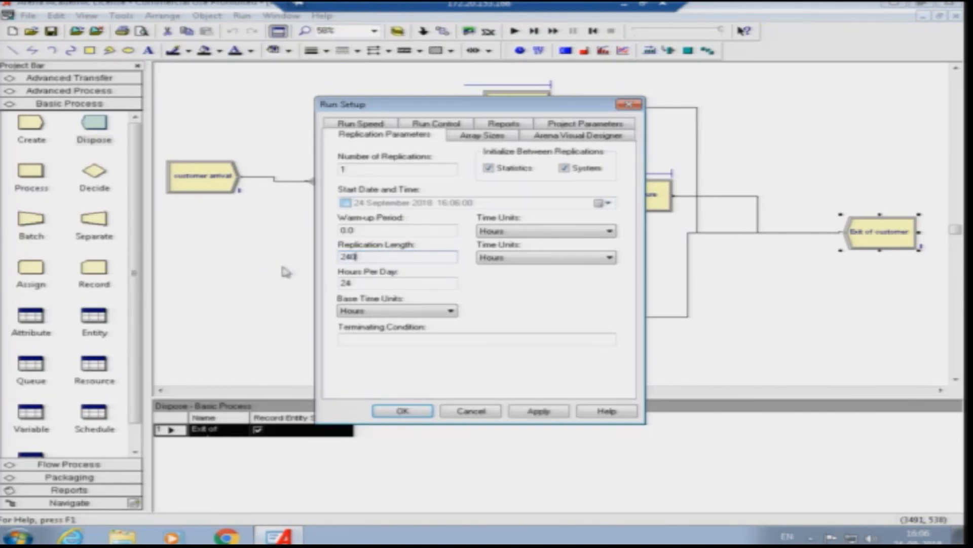
drag(374, 283, 328, 284)
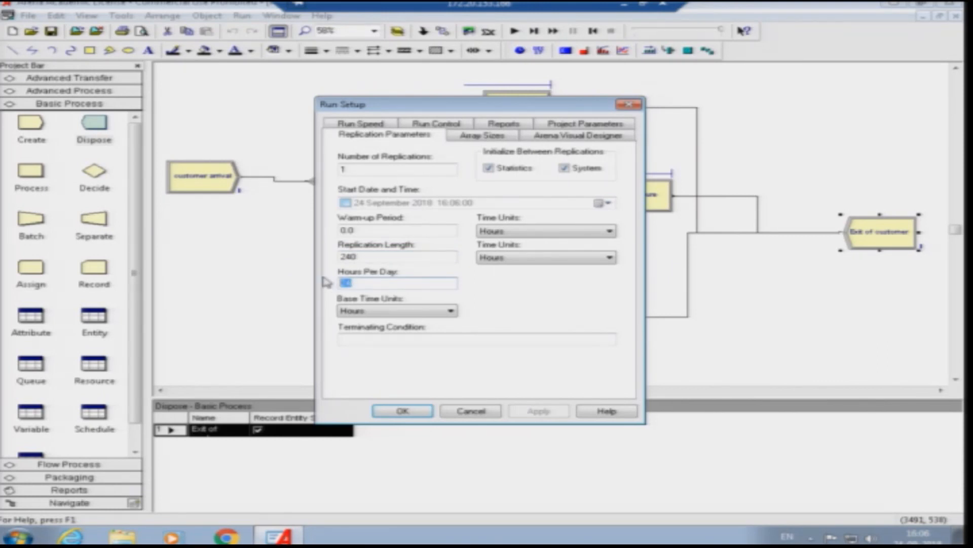
text(8)
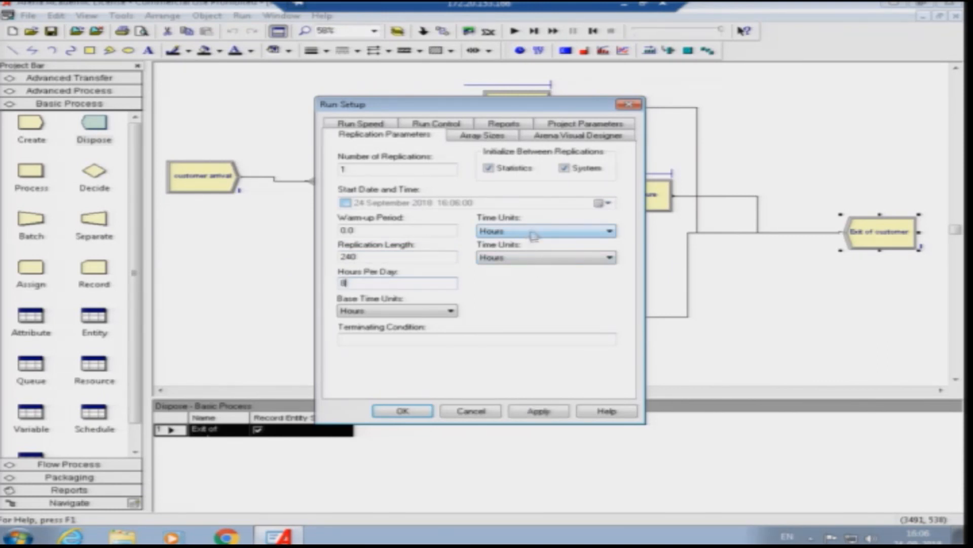
click(402, 411)
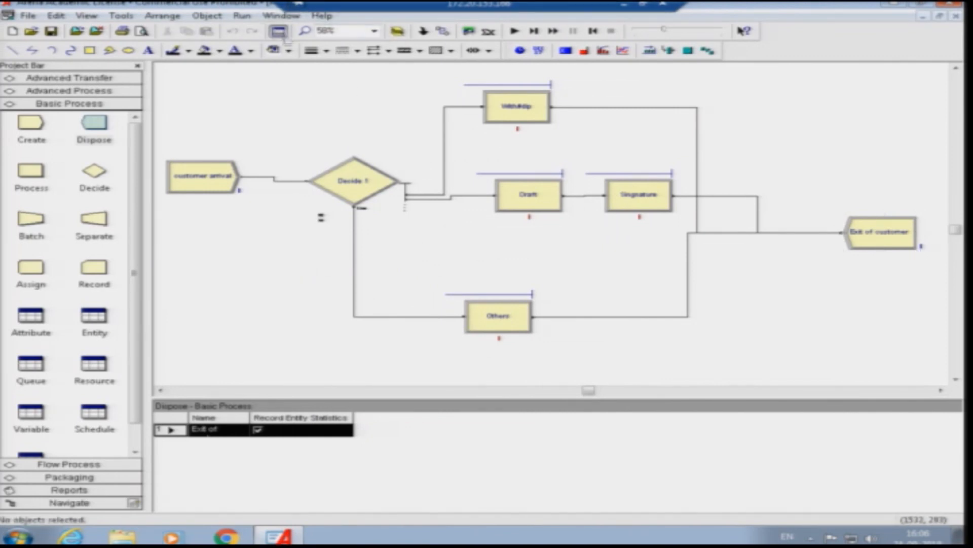
- Run the simulation, resuming it after the pause at the start
click(515, 32)
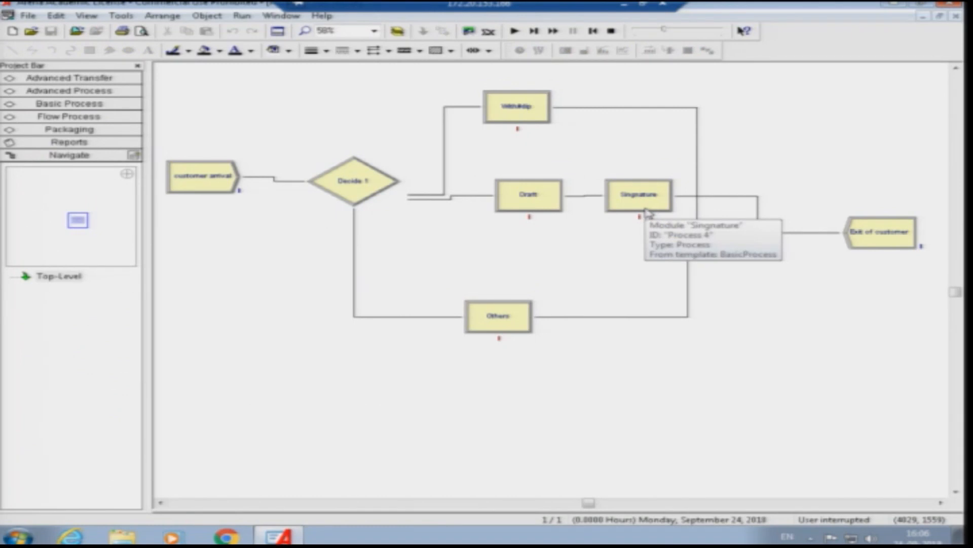
click(515, 31)
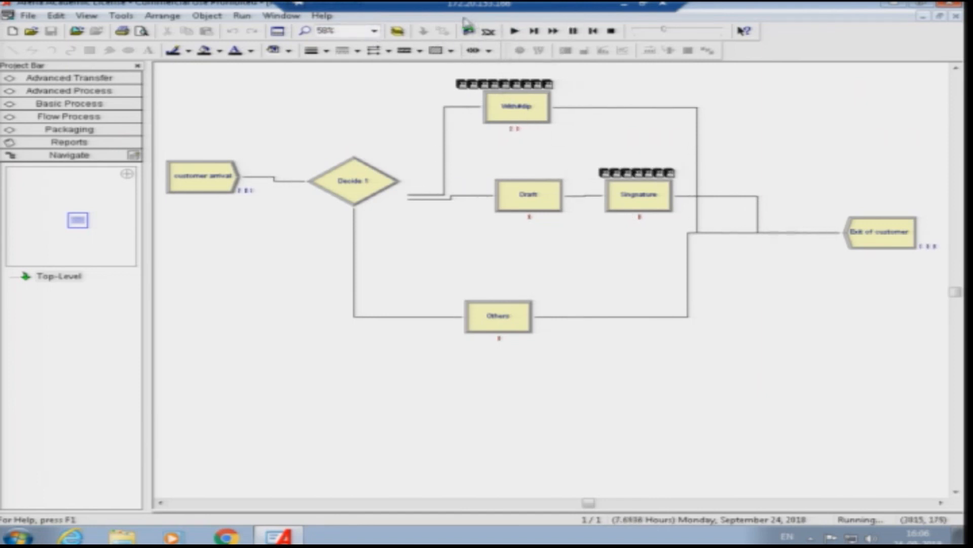
- Raise the animation speed factor to 100, let the simulation run to completion, and open its results report
drag(665, 33, 720, 31)
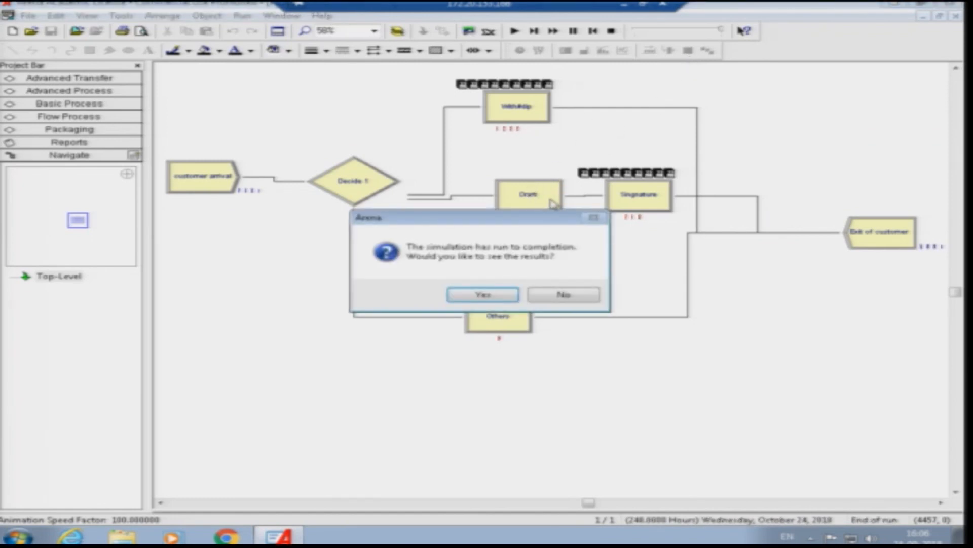
click(484, 295)
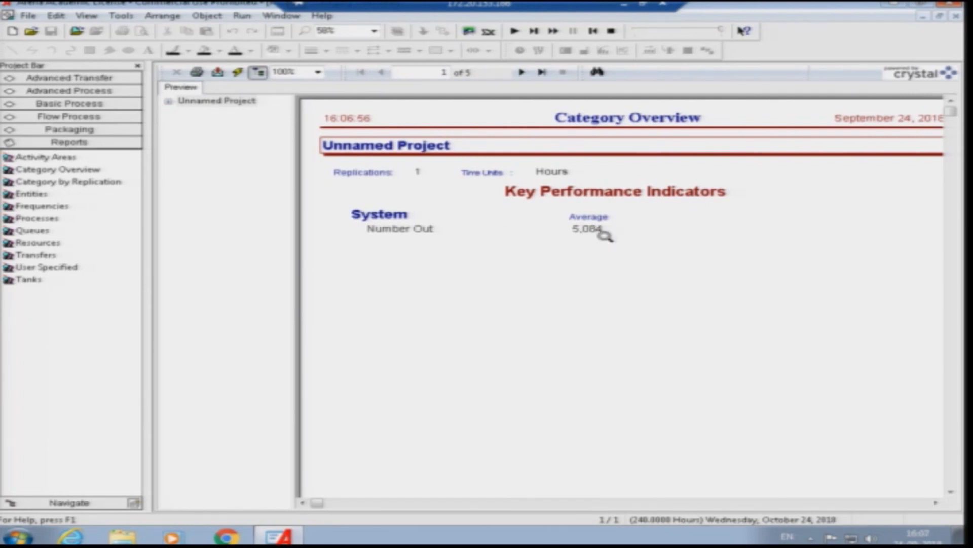
- Review the Entity time and count statistics and the Queue waiting statistics in the Category Overview report
click(168, 102)
click(207, 113)
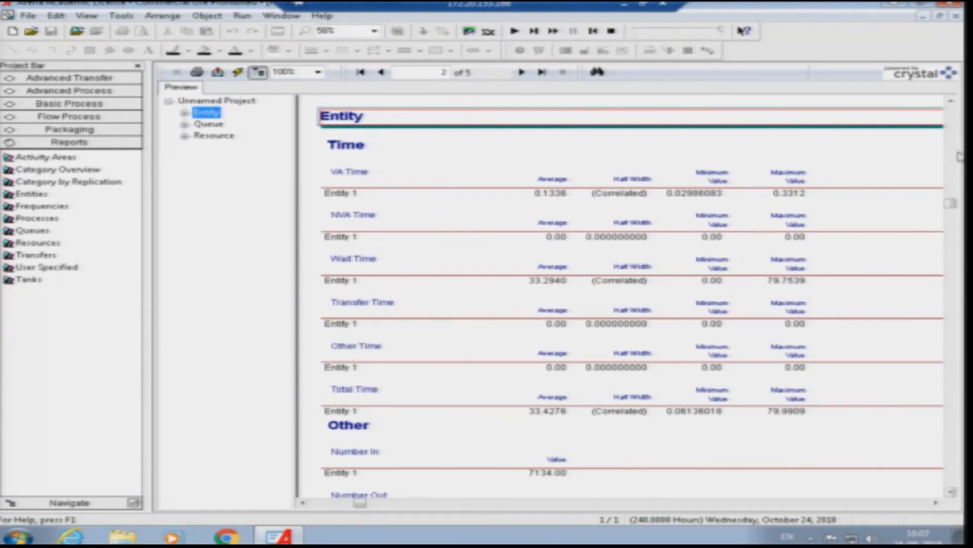
drag(950, 209, 951, 283)
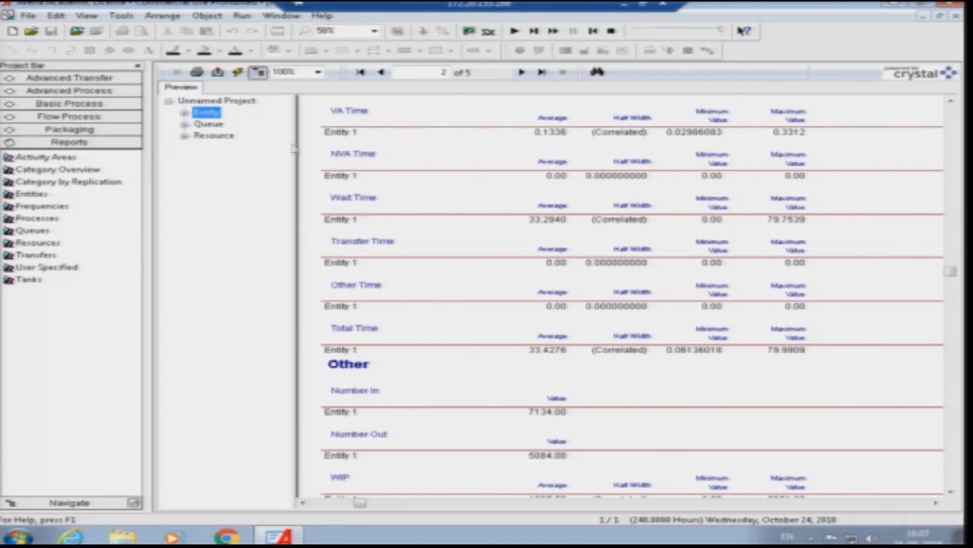
click(208, 125)
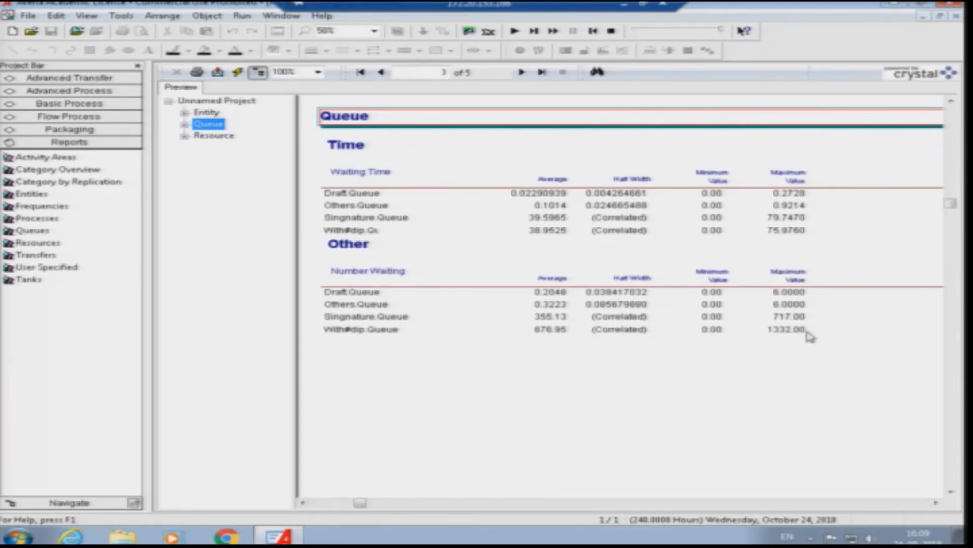
- Review the Resource usage section, comparing the utilization of the manager, window1, window2 and window3
click(214, 136)
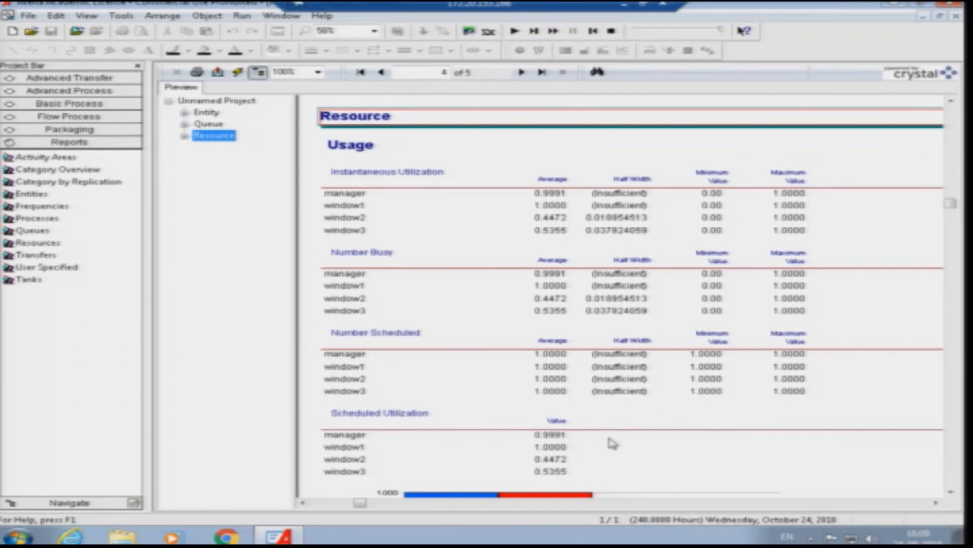
drag(953, 204, 942, 293)
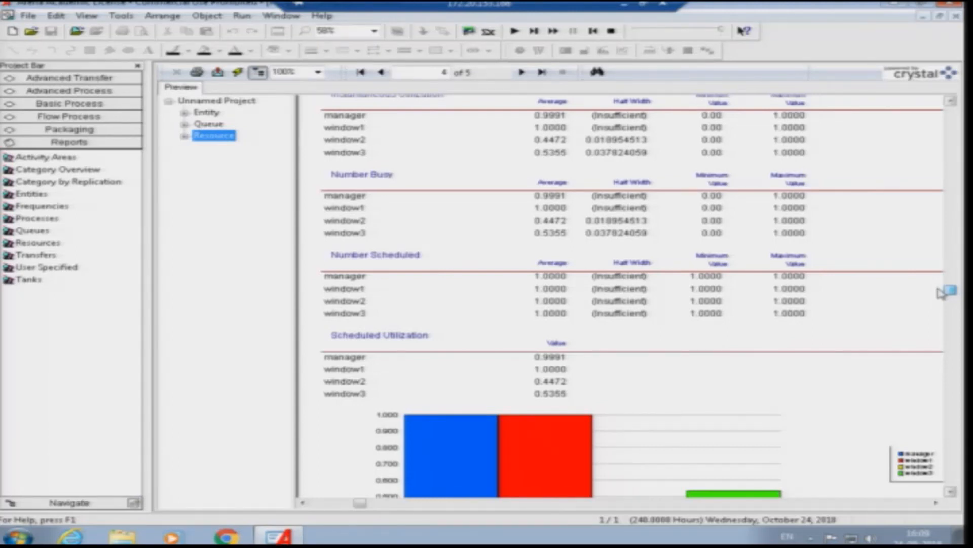
drag(942, 293, 943, 236)
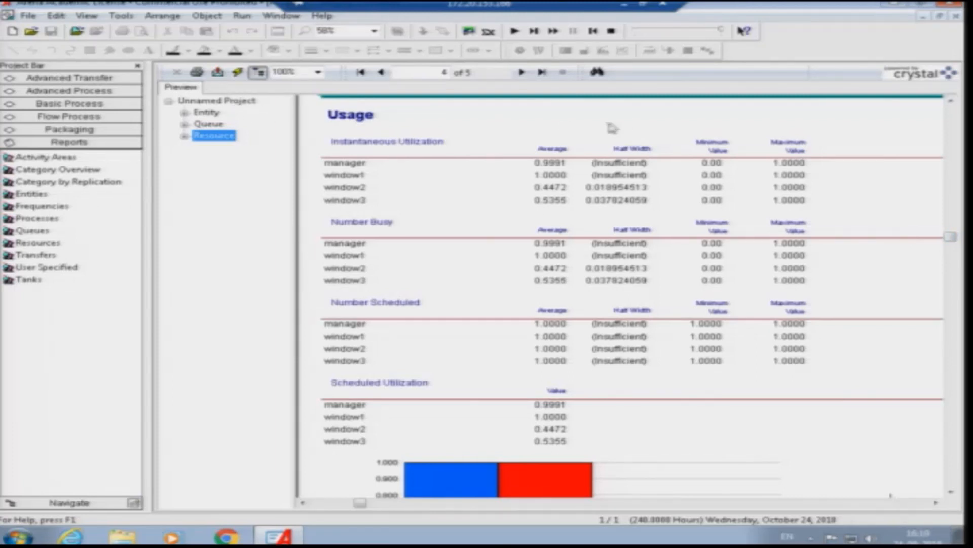
drag(949, 236, 950, 253)
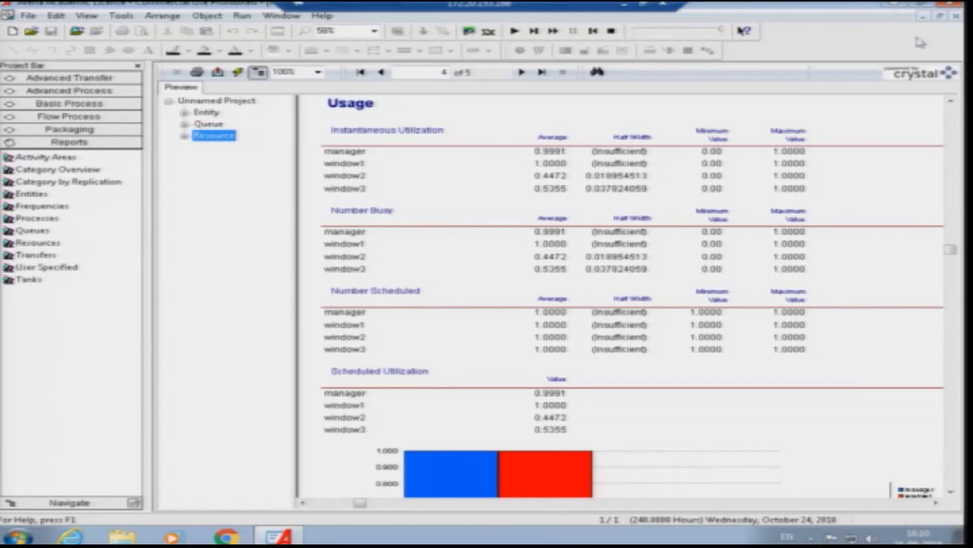
- Close the results report and end the simulation run to return to editing the model
click(956, 16)
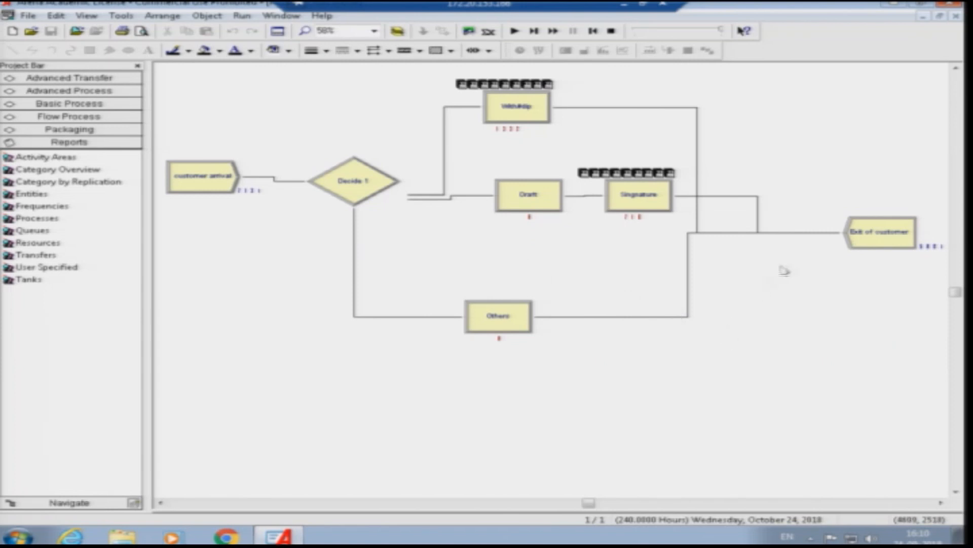
scroll(740, 285, up, 1)
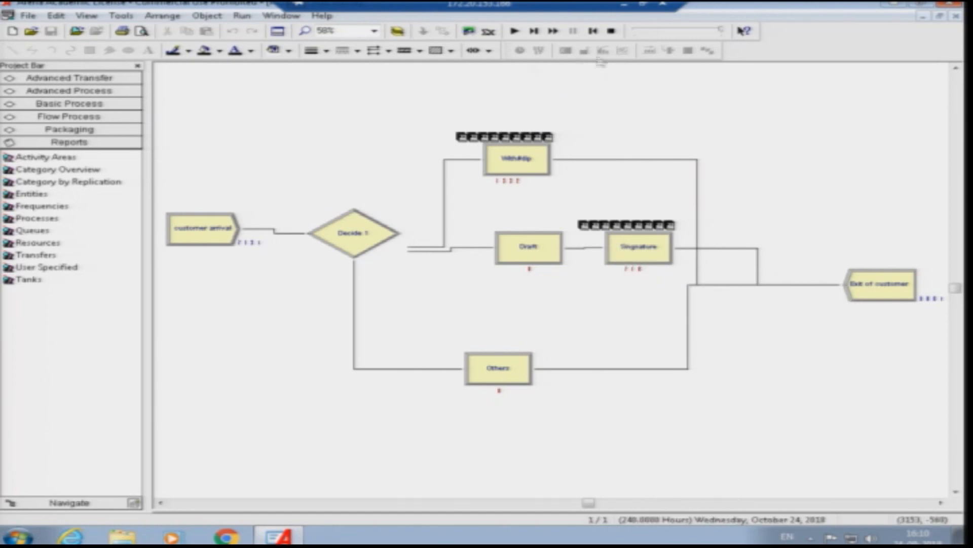
click(611, 32)
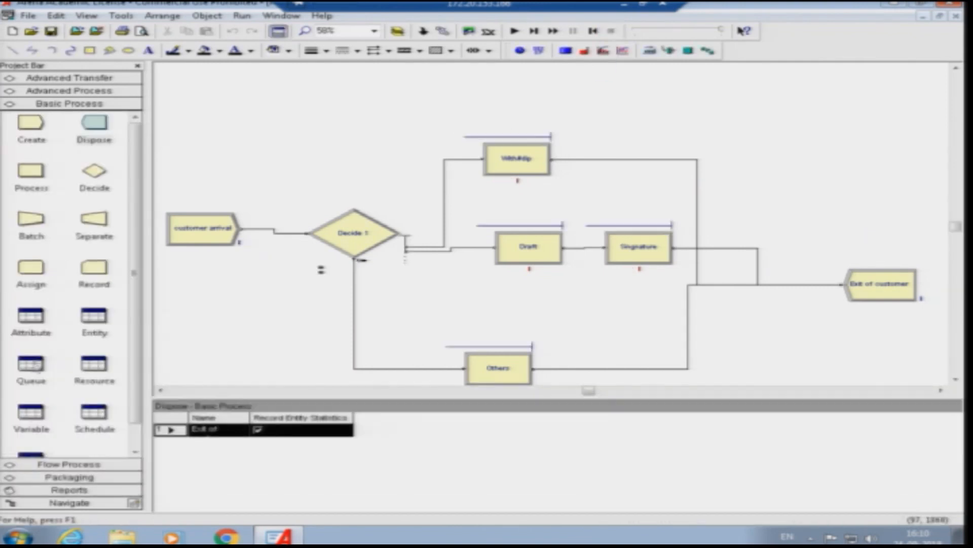
- Set the capacity of both the window1 and manager resources to 2
click(519, 172)
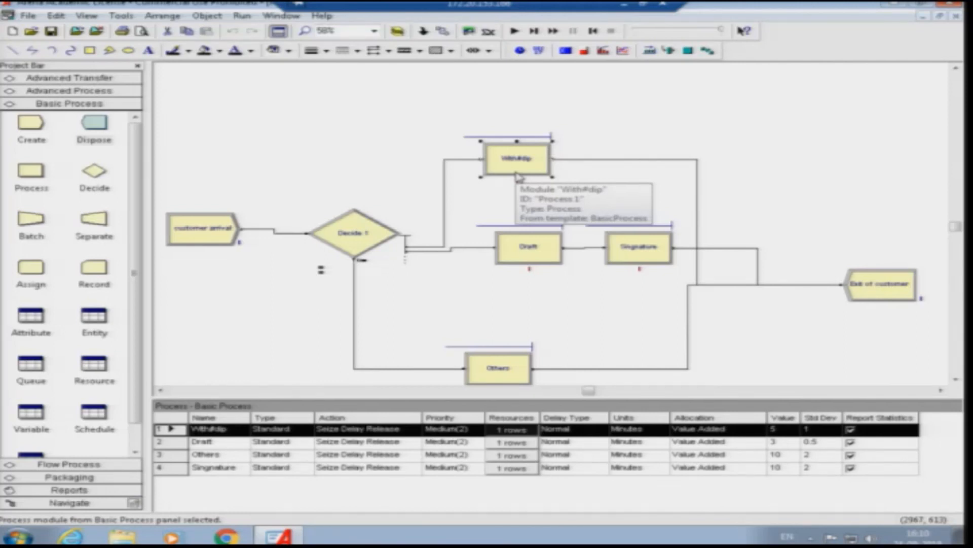
click(628, 259)
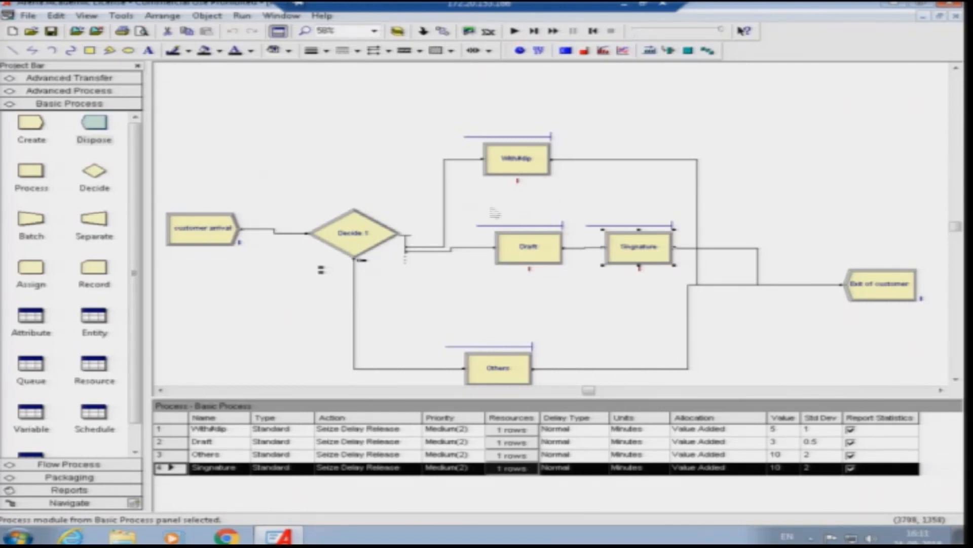
click(100, 372)
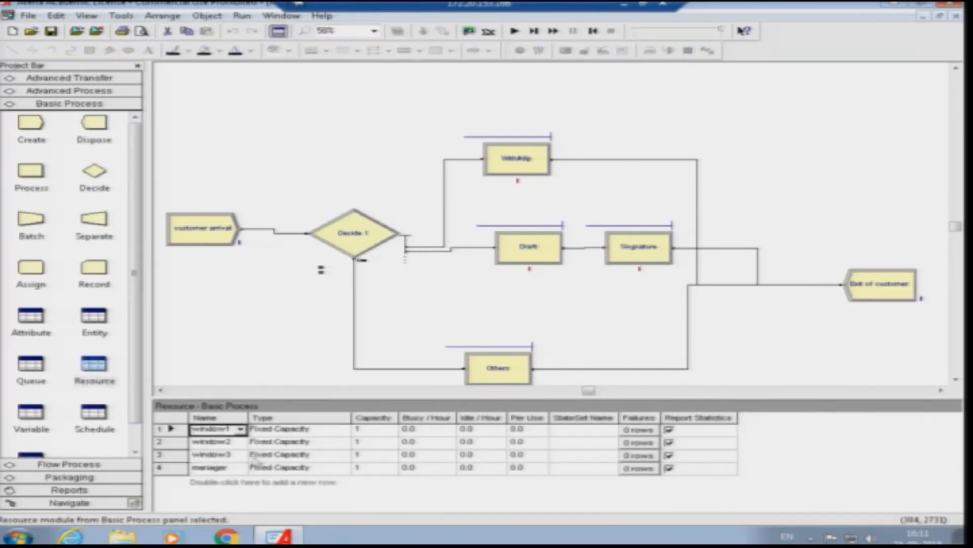
click(382, 430)
double_click(382, 431)
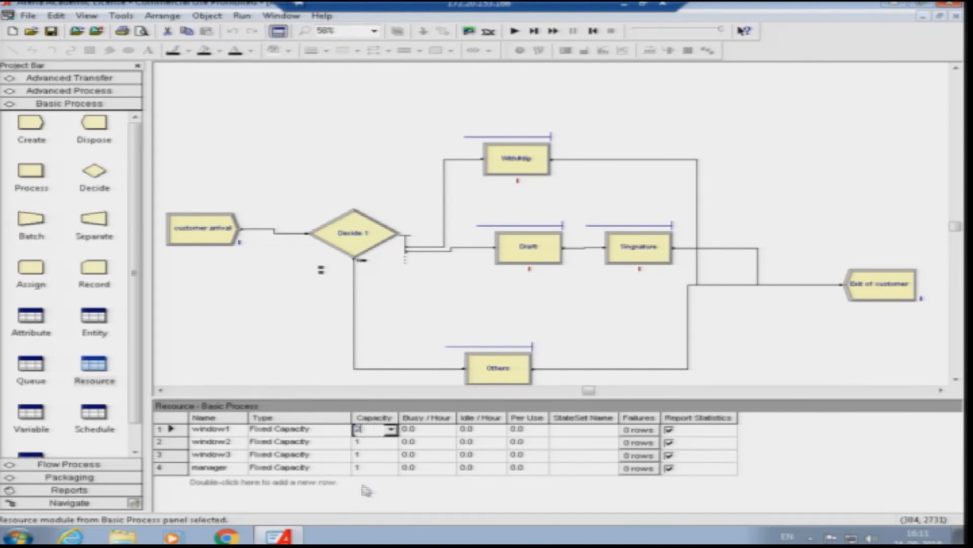
click(369, 468)
click(370, 467)
text(2)
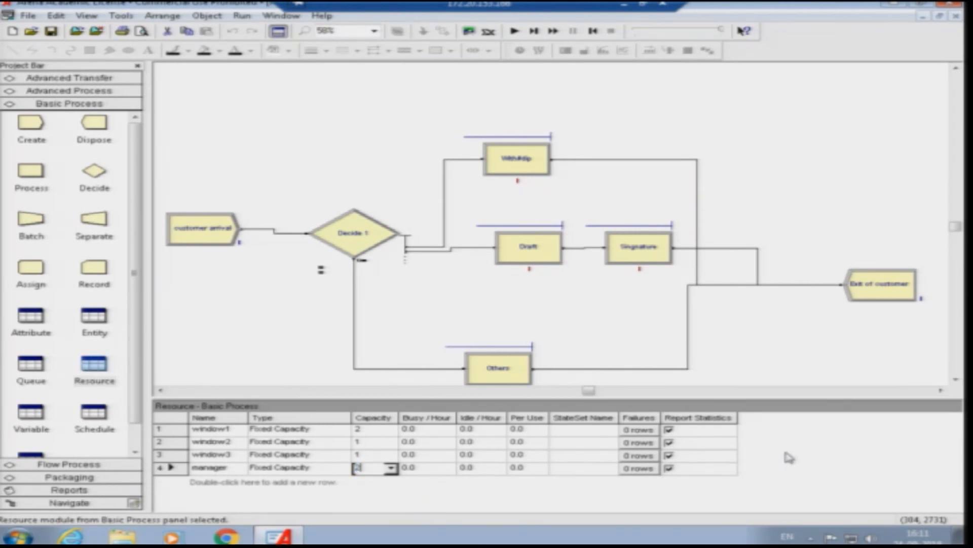
click(230, 324)
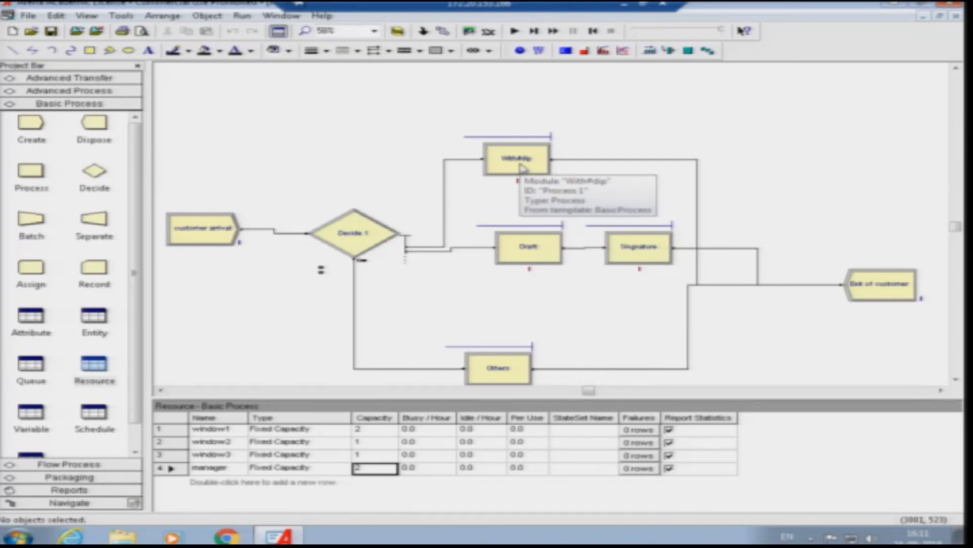
- Check the settings of the Draft, Others and Singnature processes without changing them
click(522, 256)
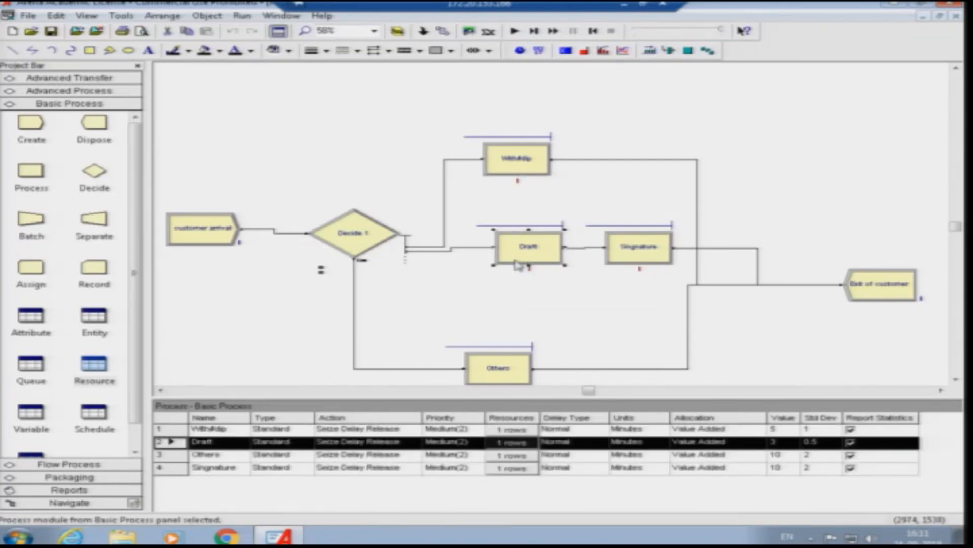
click(498, 378)
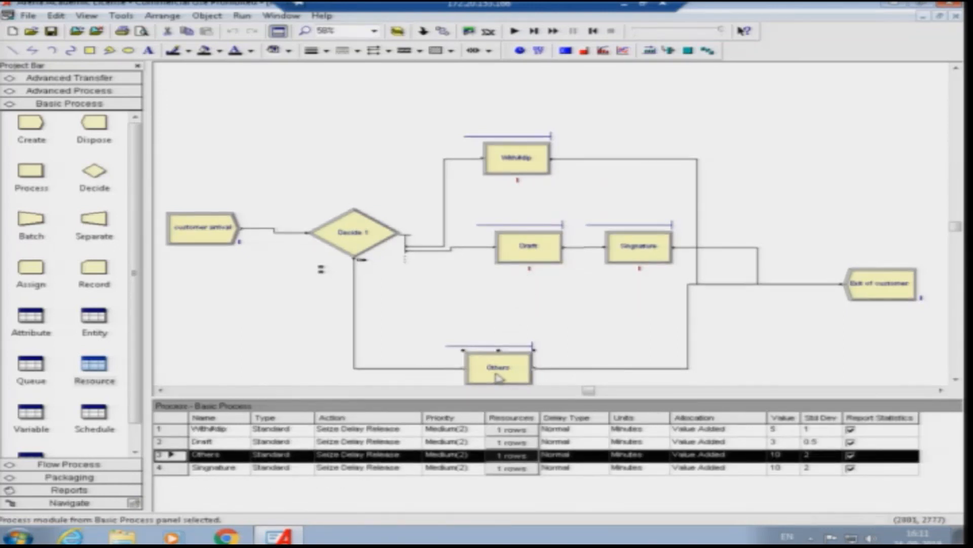
click(633, 260)
click(599, 310)
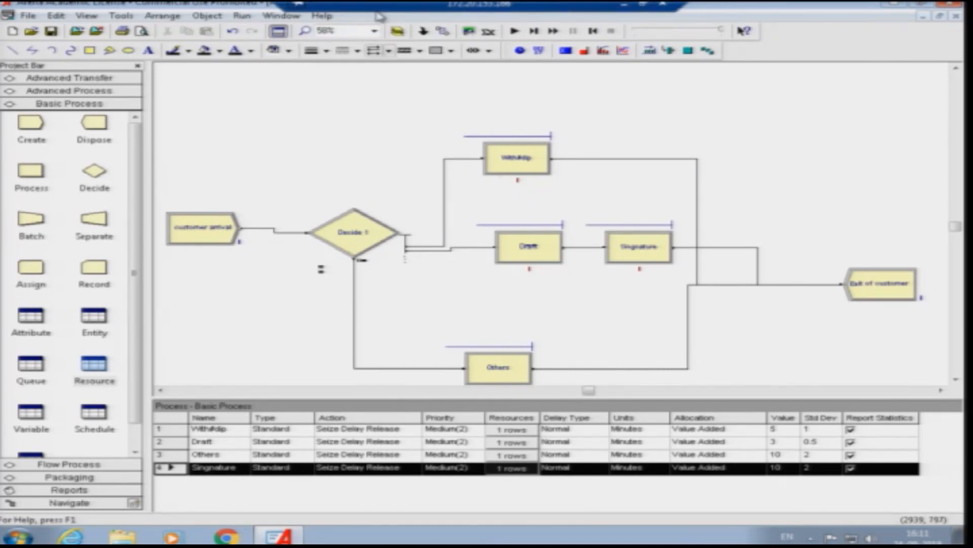
- Run the simulation with the changed resource capacities and open its results report
click(515, 31)
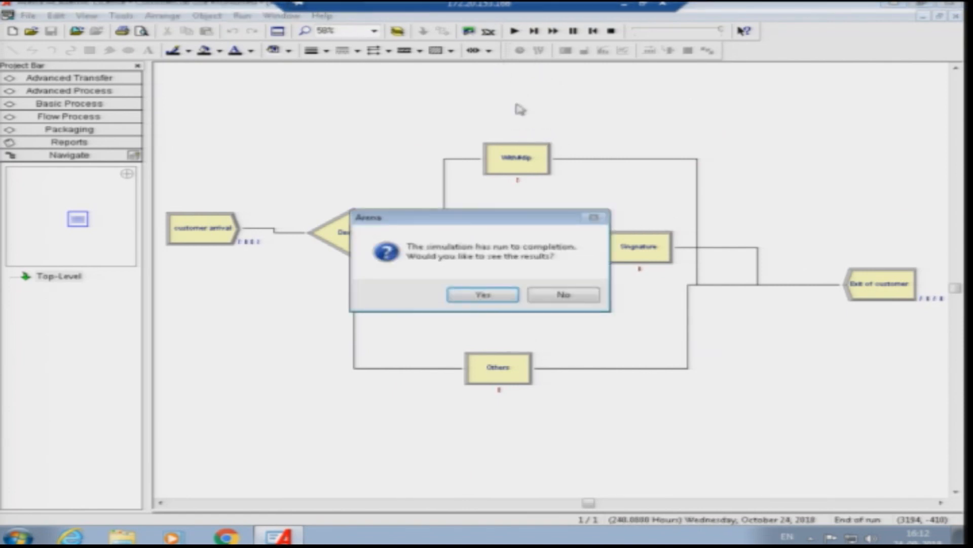
click(483, 295)
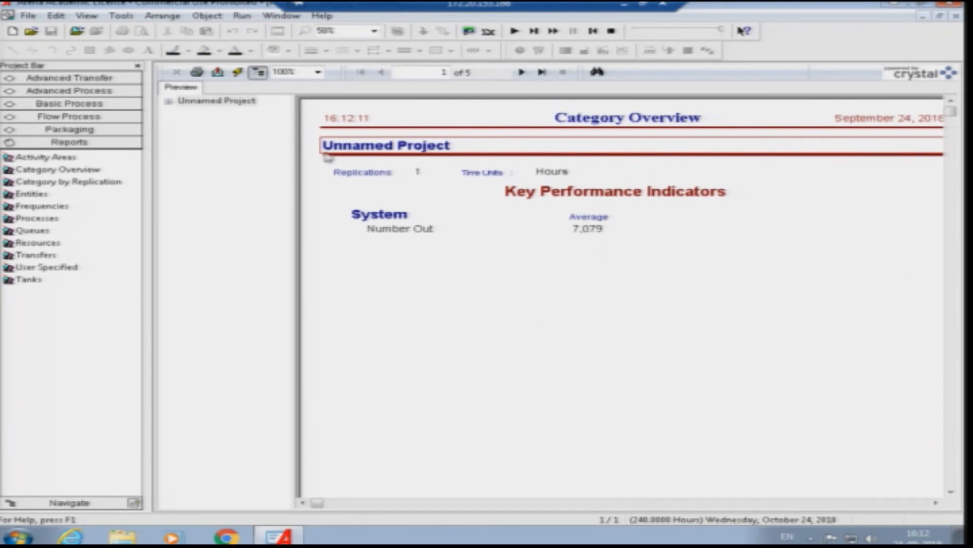
- Review the Entity statistics of the new run, including wait time, total time, number in, number out and WIP
click(174, 103)
click(206, 112)
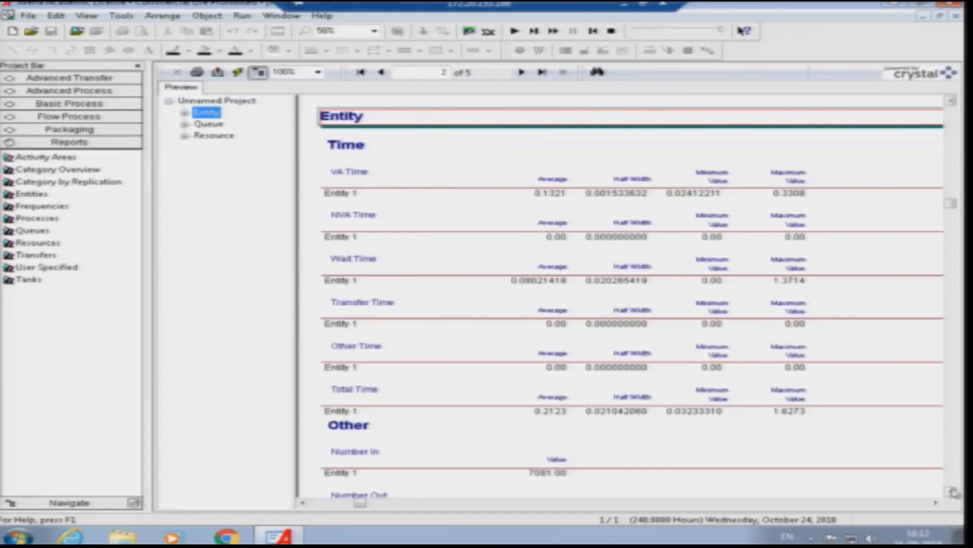
click(951, 492)
click(951, 492)
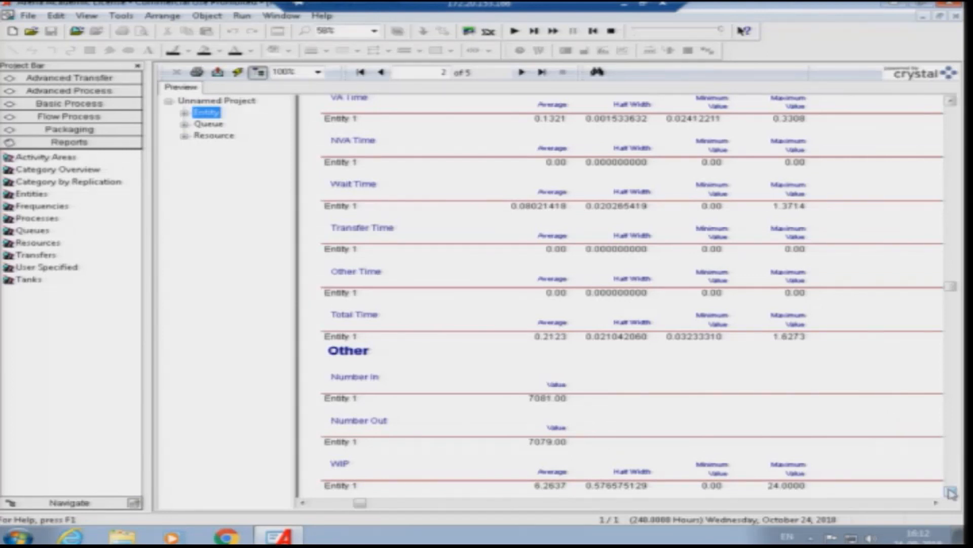
- Examine the average waiting times and numbers waiting in the Queue section for the Singnature and With#dip queues
click(185, 125)
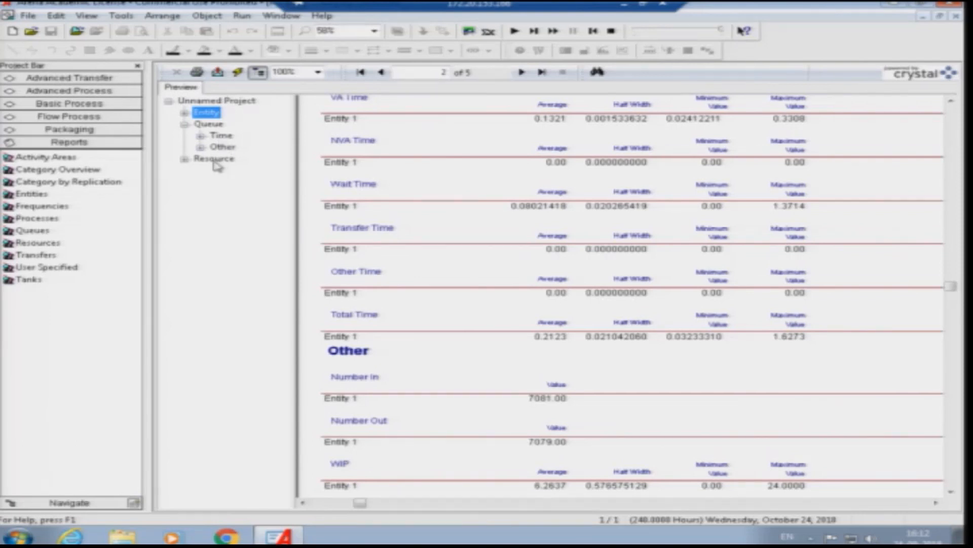
click(185, 158)
click(214, 125)
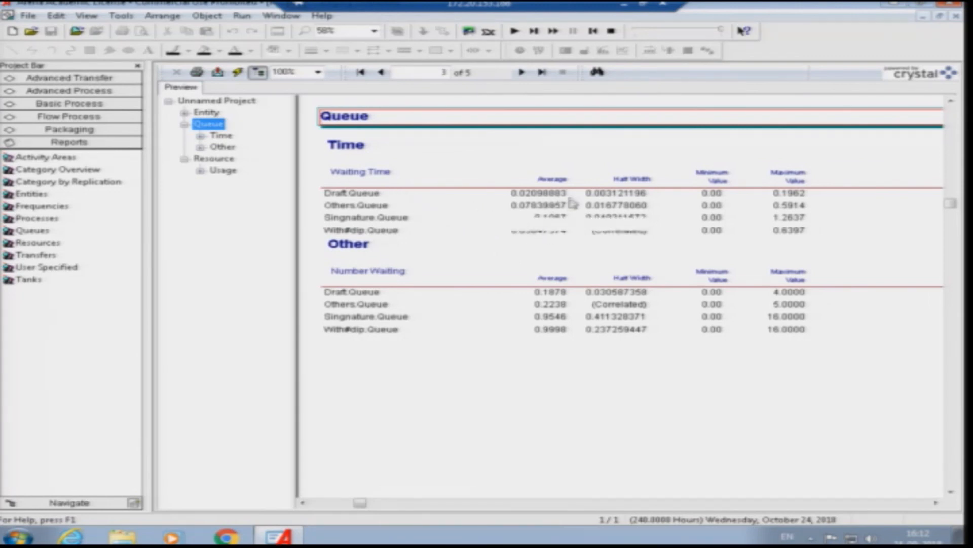
click(543, 218)
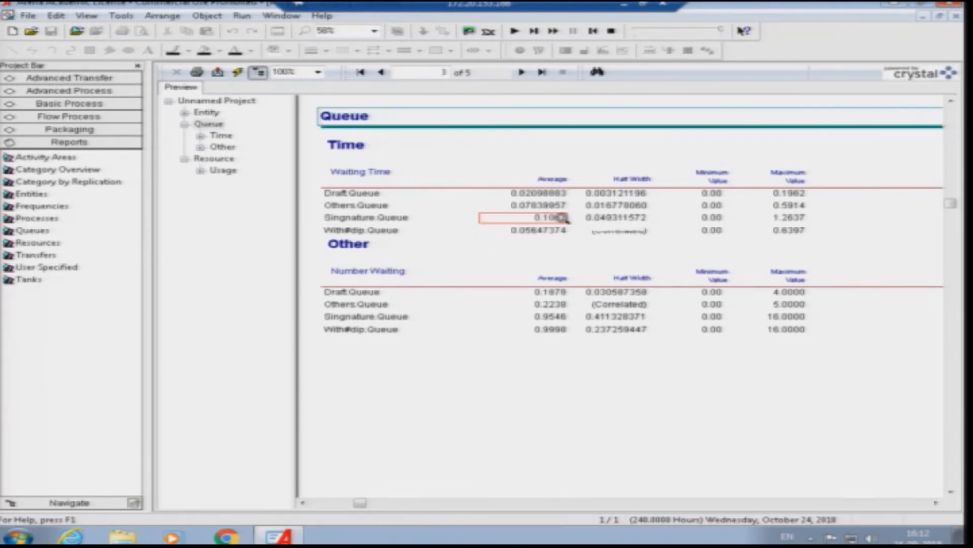
click(535, 231)
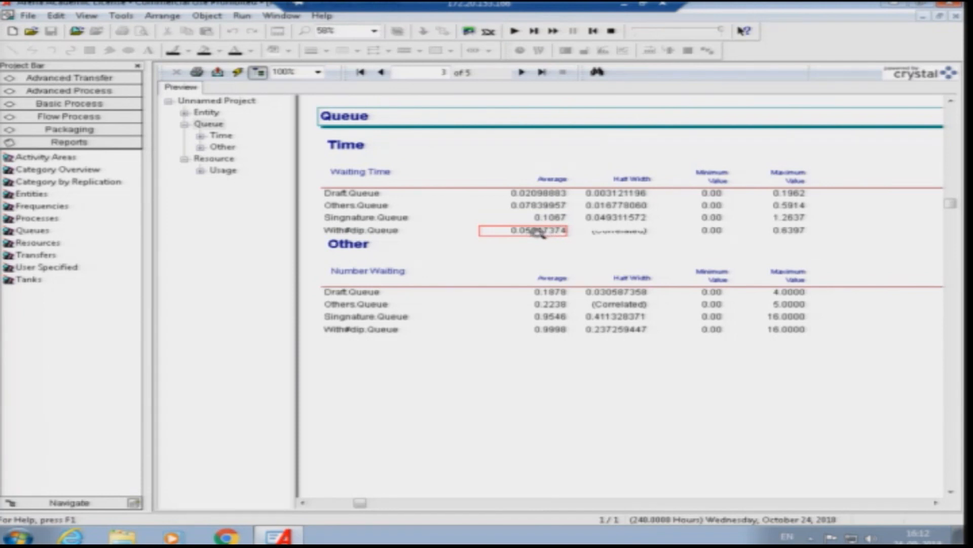
click(553, 218)
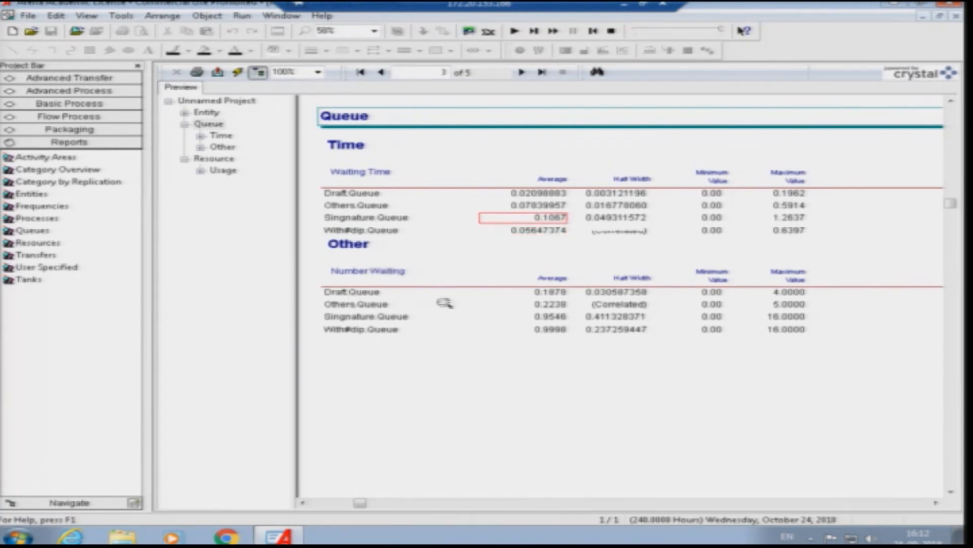
click(555, 329)
click(557, 317)
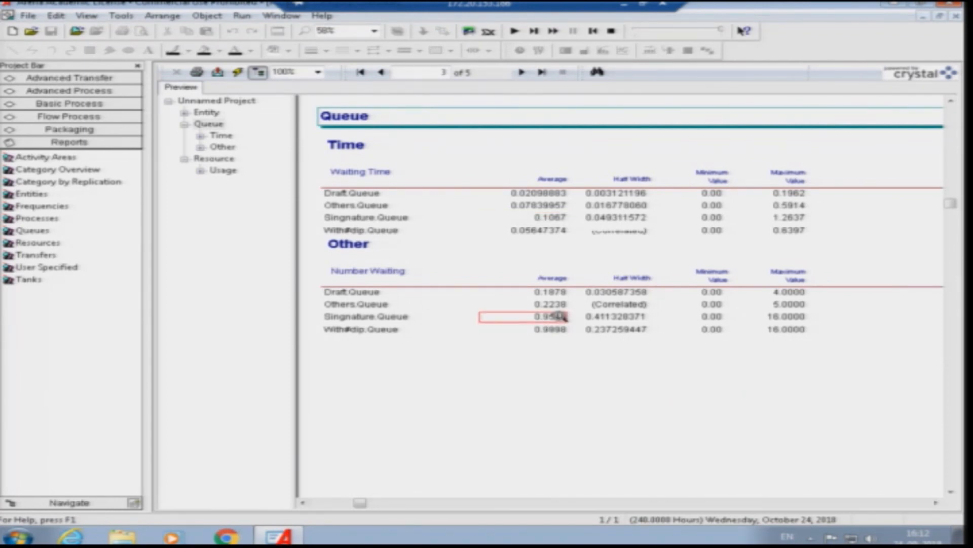
- Review the Resource usage statistics of the new run and minimize the Arena window
click(201, 171)
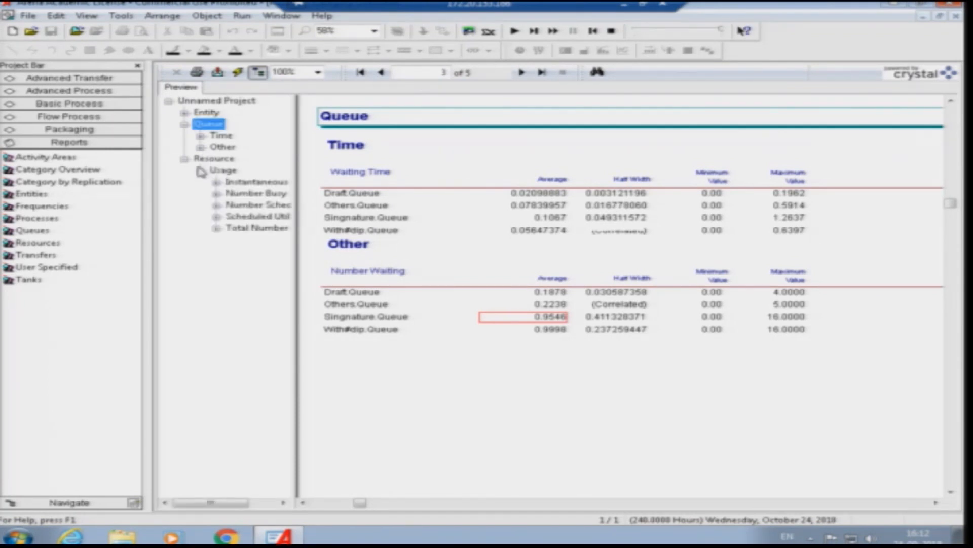
click(201, 171)
click(222, 172)
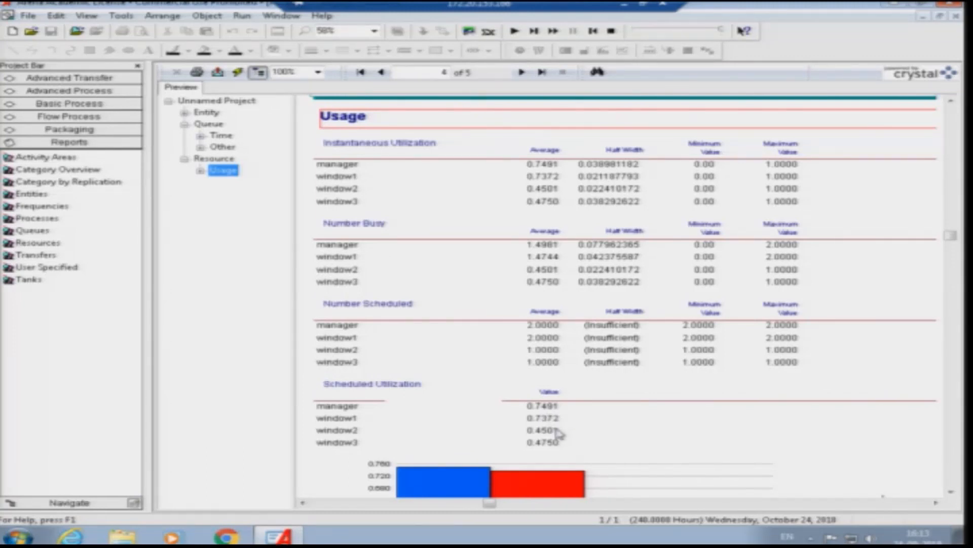
click(894, 4)
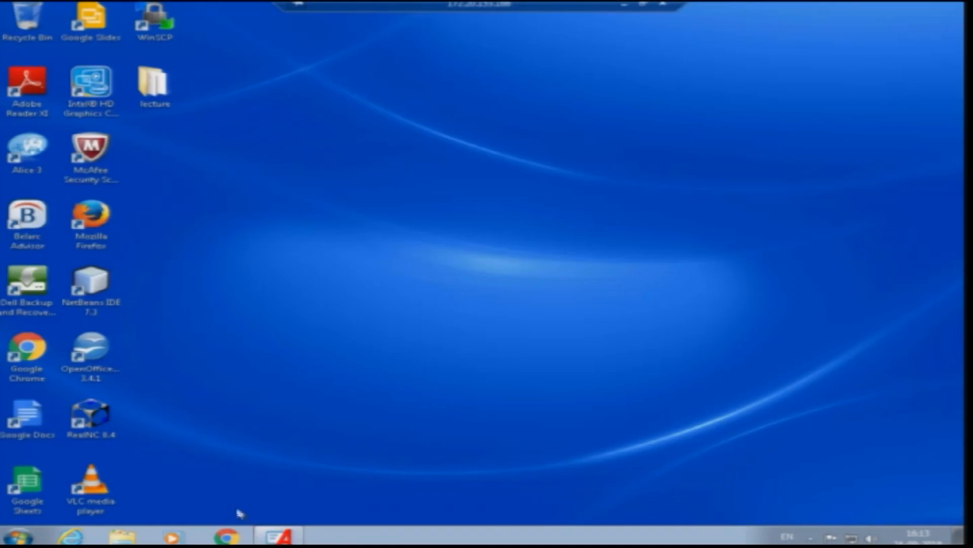
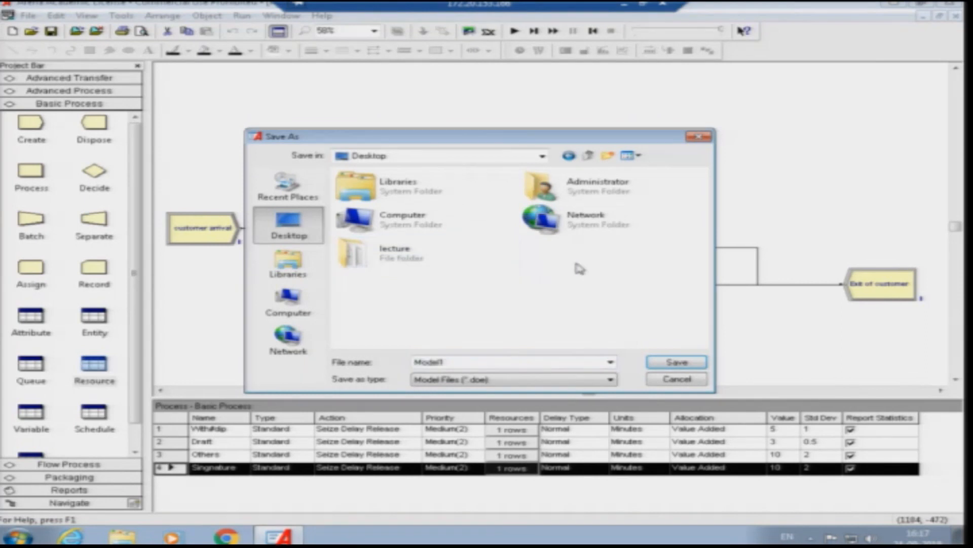
- Create a folder named Arena_NPTEL on the Desktop and open it as the save location
right_click(573, 260)
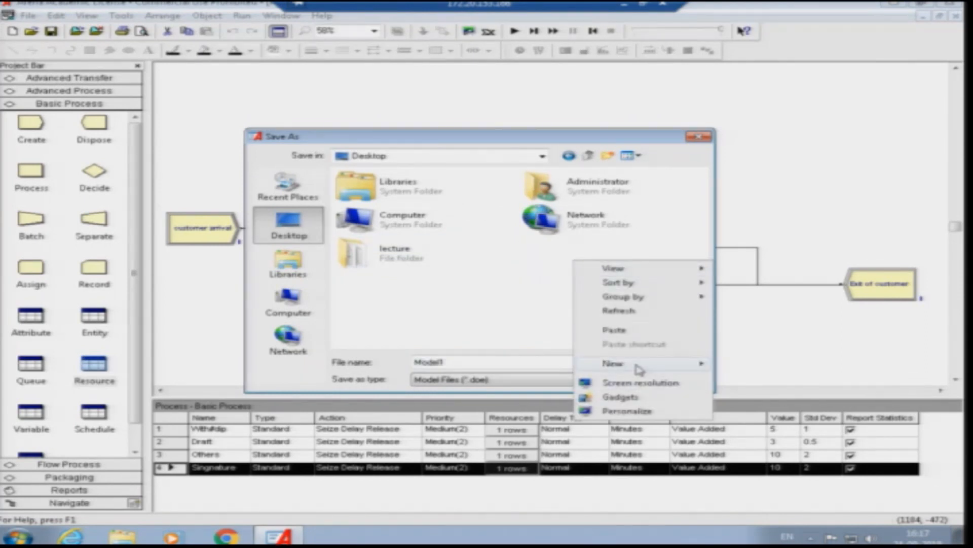
mouse_move(638, 370)
click(755, 132)
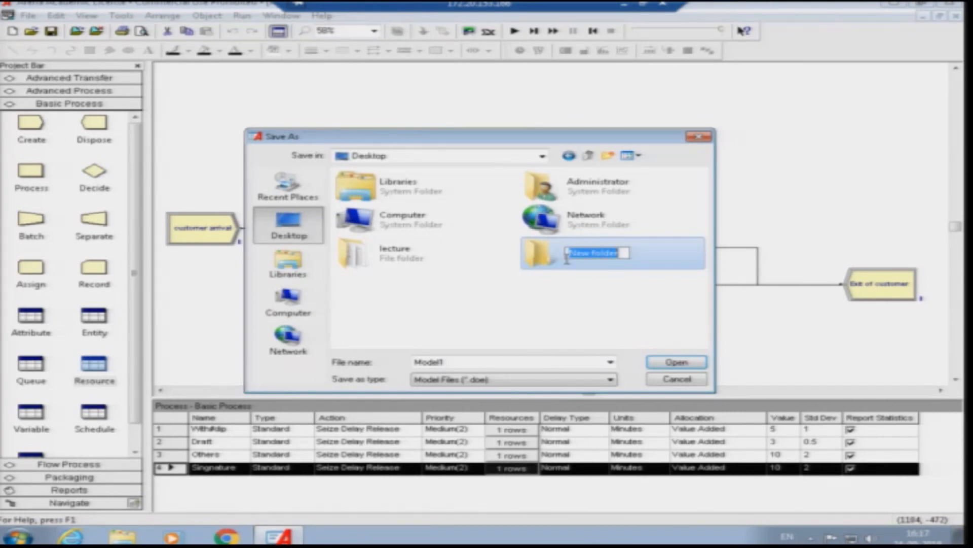
text(Arena_NPTE)
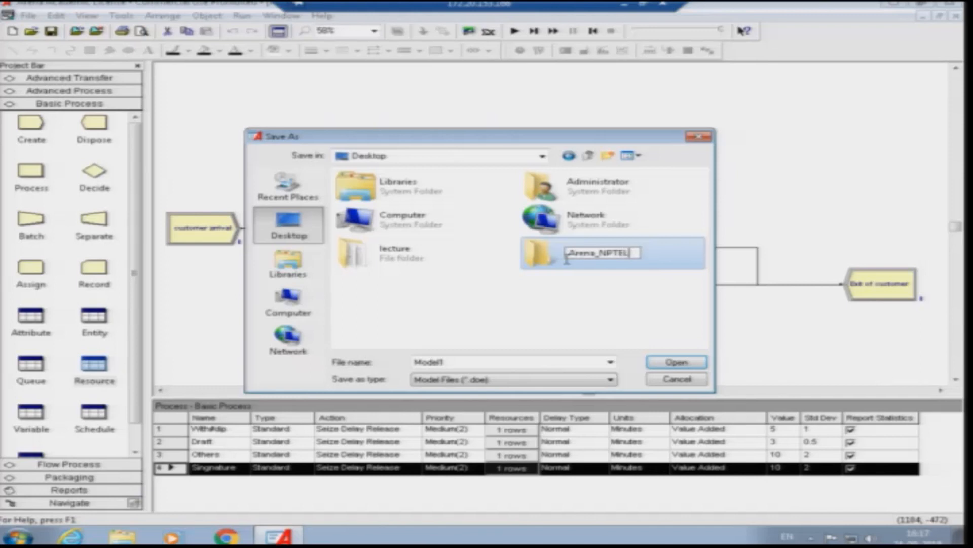
text(L)
key(Return)
double_click(543, 261)
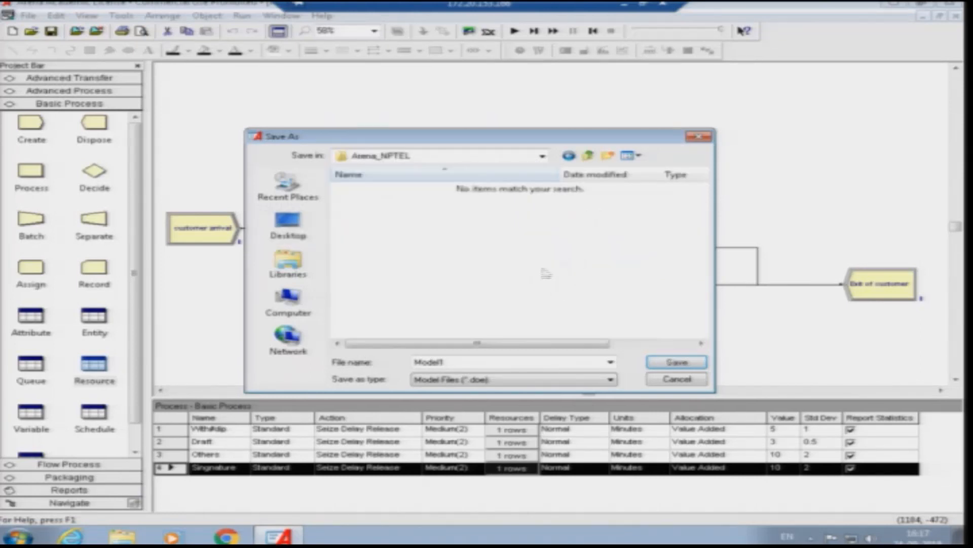
- Edit the model's file name and save the model in the Arena_NPTEL folder
click(458, 362)
double_click(455, 361)
click(465, 361)
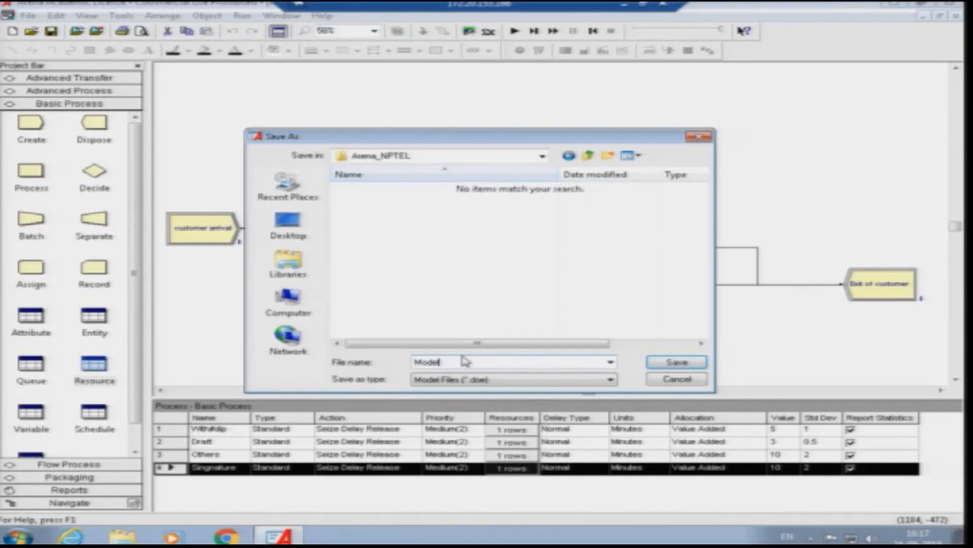
text(Demo1)
click(678, 362)
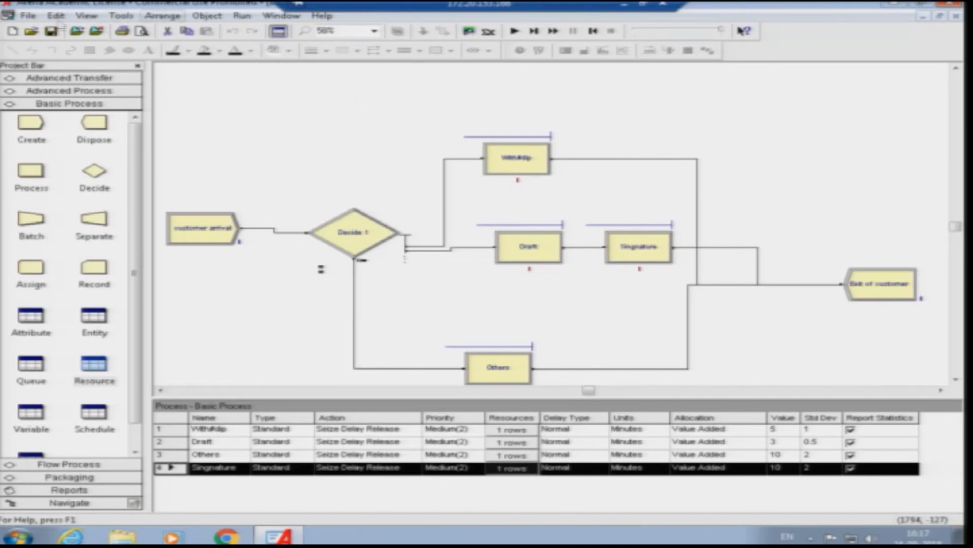
- Start a new model window and place three Create modules in a column
click(27, 16)
click(47, 30)
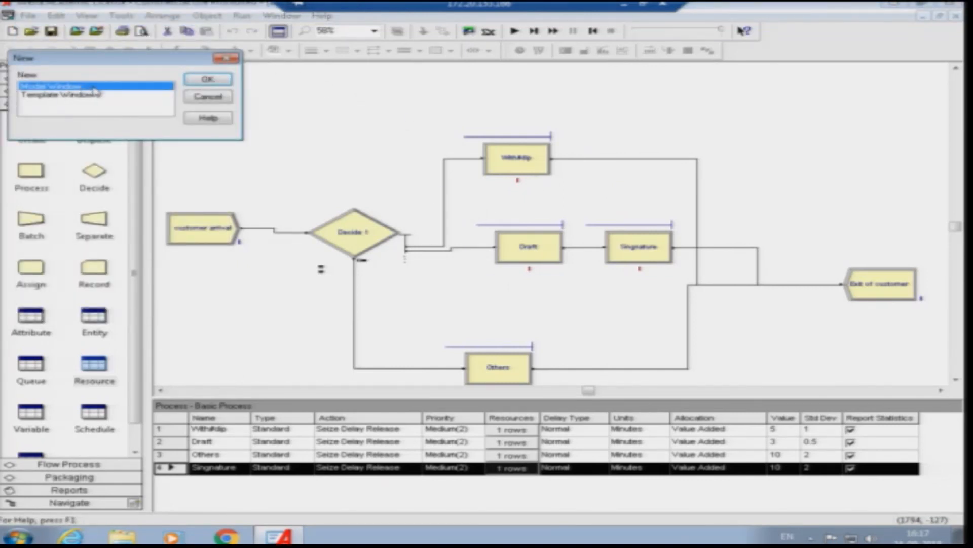
click(208, 79)
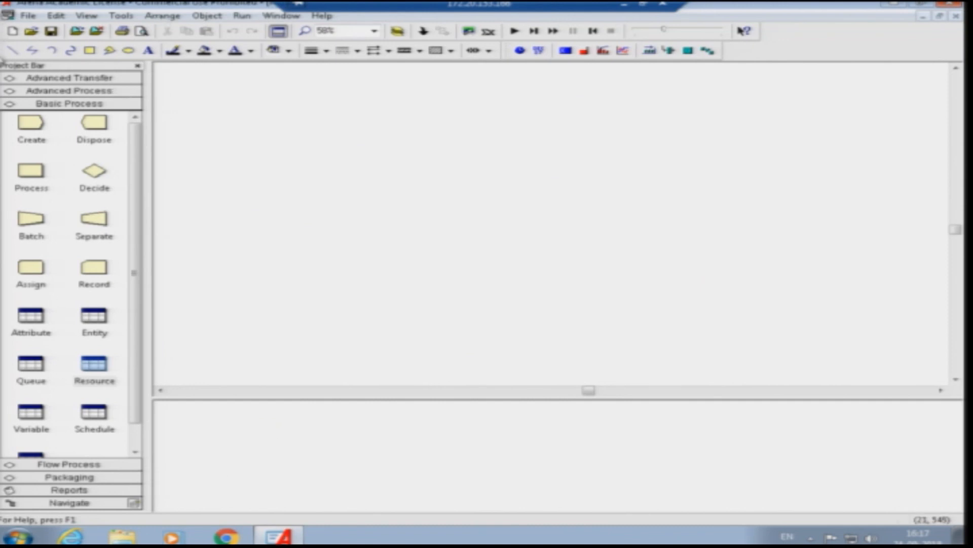
drag(28, 136, 247, 158)
drag(14, 127, 259, 292)
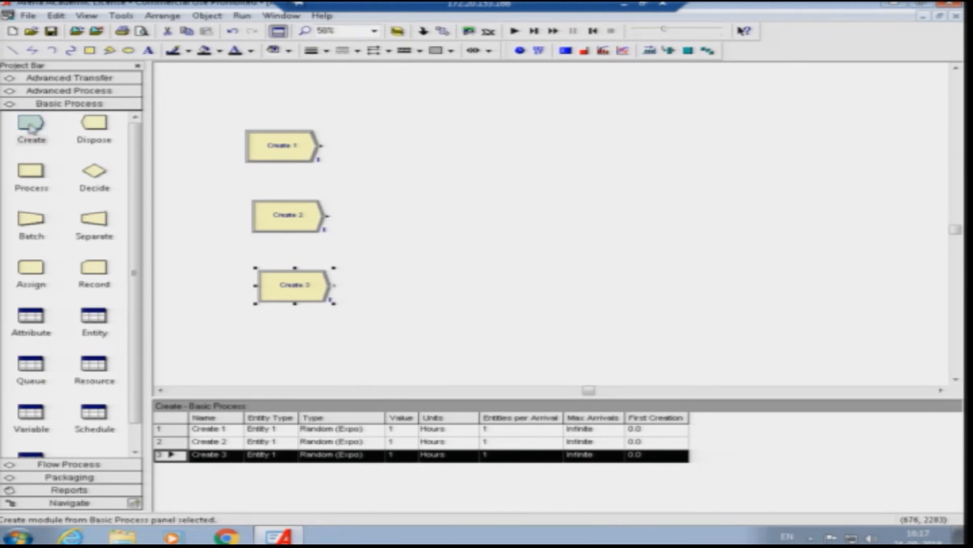
- Place a Process module beside each Create module and a fourth beyond Process 2, deleting the automatic connectors
drag(36, 181, 439, 148)
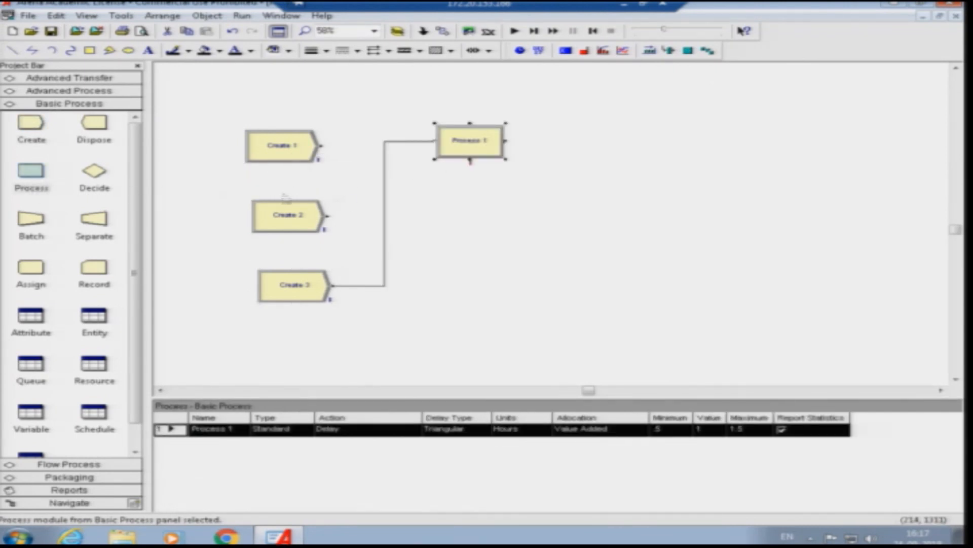
click(384, 211)
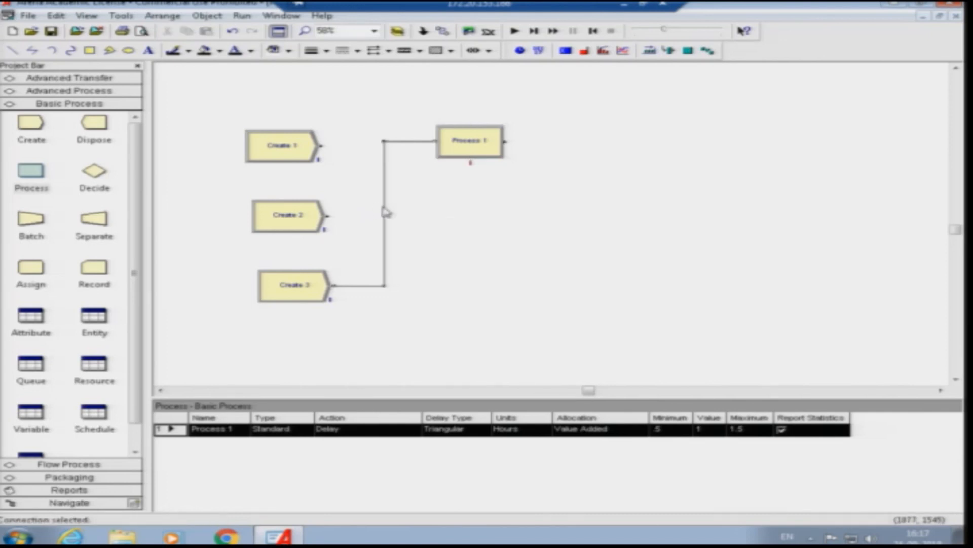
key(Delete)
click(459, 139)
click(582, 104)
drag(33, 171, 442, 211)
drag(43, 178, 445, 279)
click(449, 239)
key(Delete)
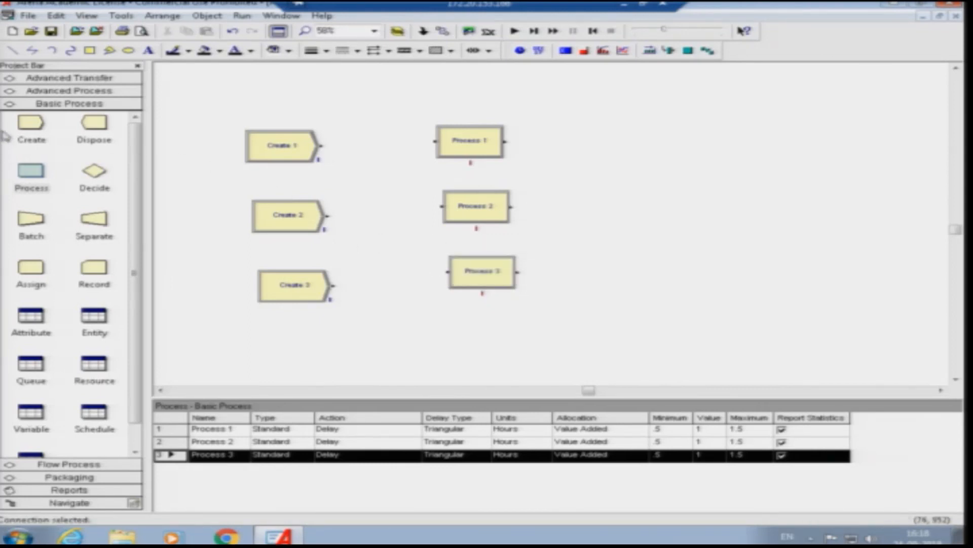
drag(35, 170, 605, 201)
click(562, 173)
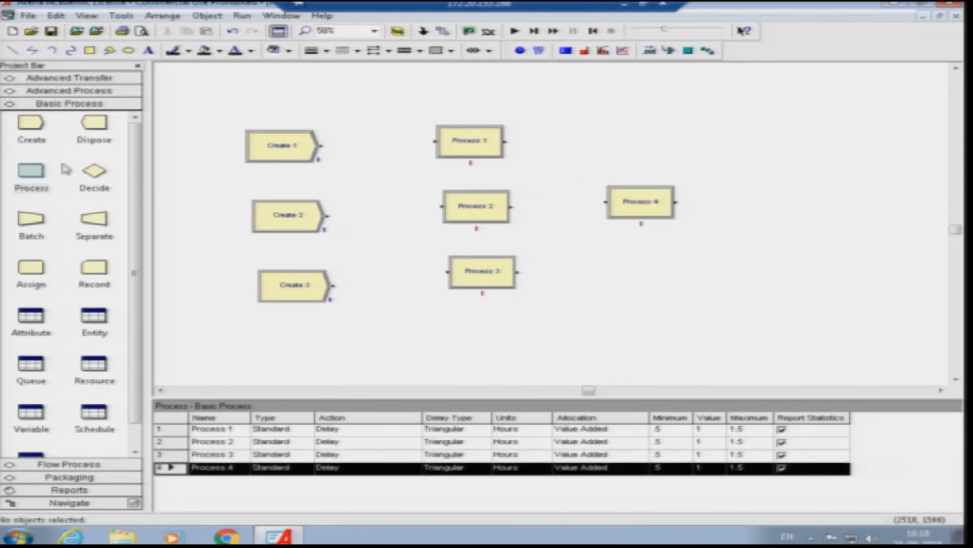
- Place three Dispose modules in a column at the far end of the three process rows
drag(96, 130, 744, 125)
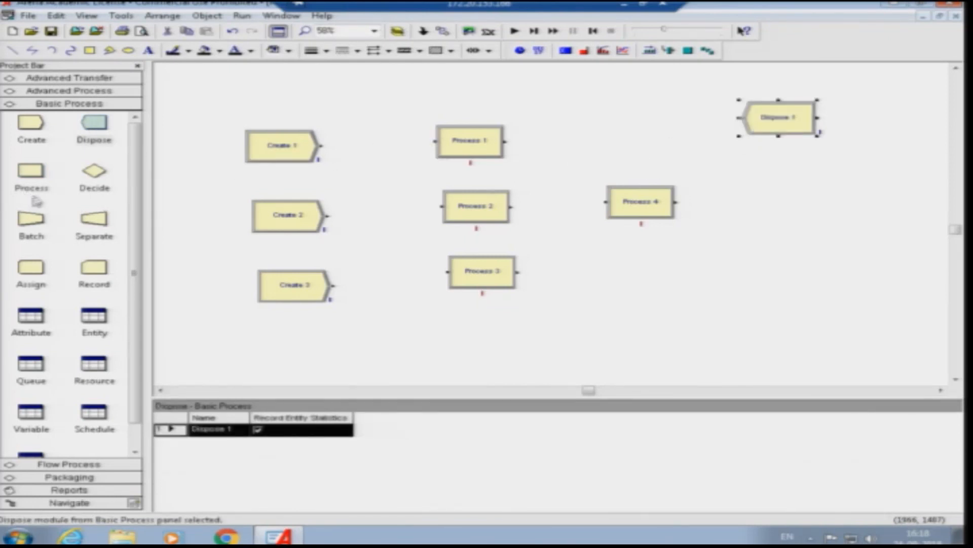
drag(98, 131, 744, 203)
drag(98, 132, 744, 290)
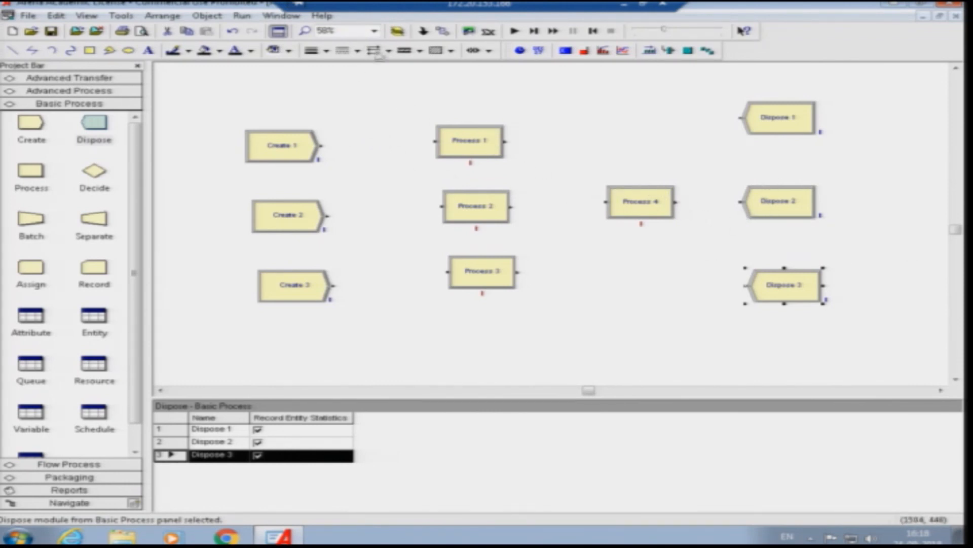
- Connect Create 1, 2 and 3 to Process 1, 2 and 3 respectively
click(443, 32)
click(321, 146)
click(435, 140)
click(441, 31)
click(327, 216)
click(442, 206)
click(441, 32)
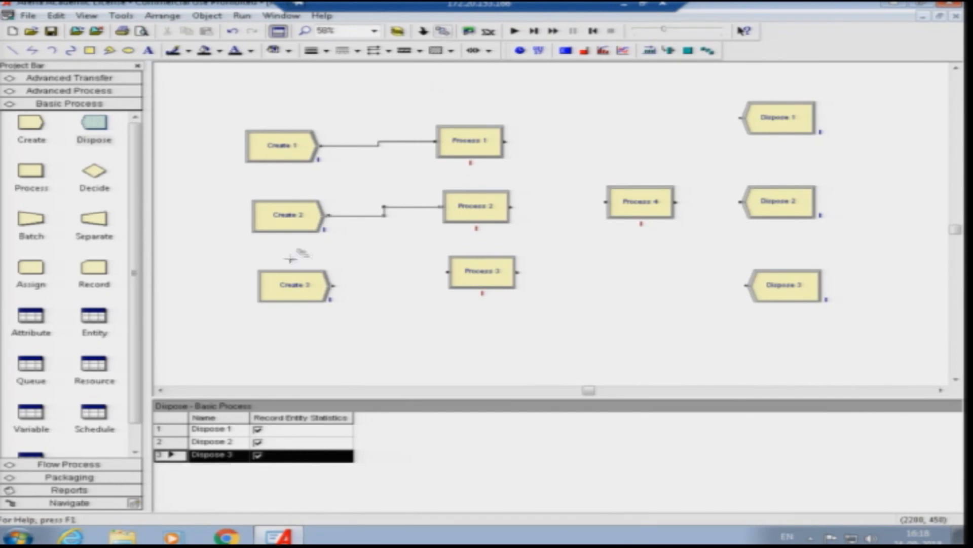
click(332, 285)
click(447, 272)
- Connect Process 2 through Process 4 to Dispose 2, Process 1 to Dispose 1, and Process 3 to Dispose 3
click(441, 31)
click(511, 206)
click(606, 202)
click(441, 31)
click(505, 141)
click(741, 118)
click(441, 31)
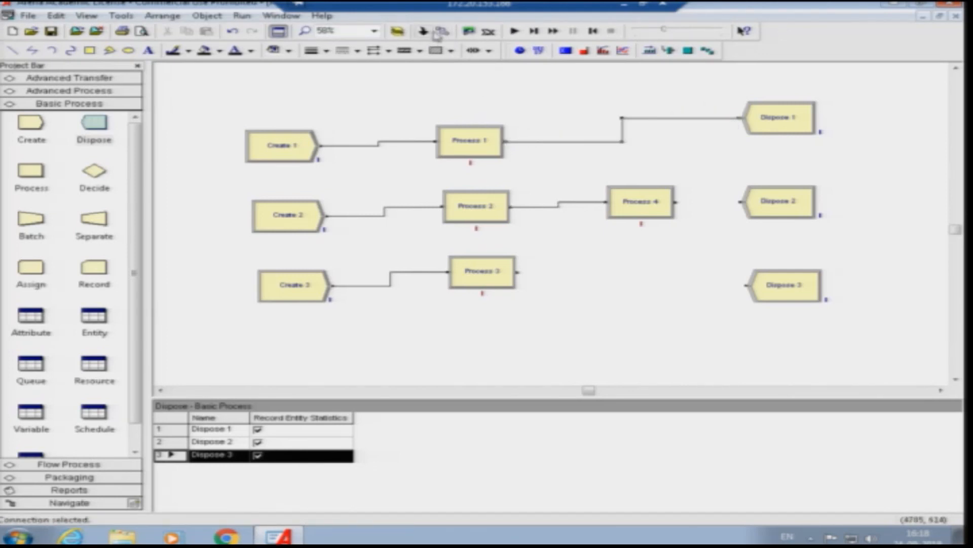
click(676, 202)
click(741, 202)
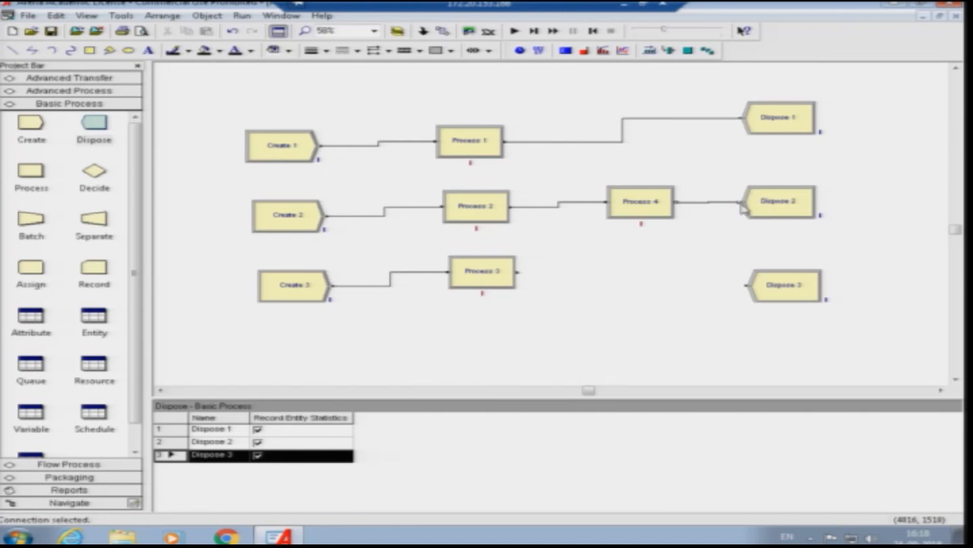
click(441, 32)
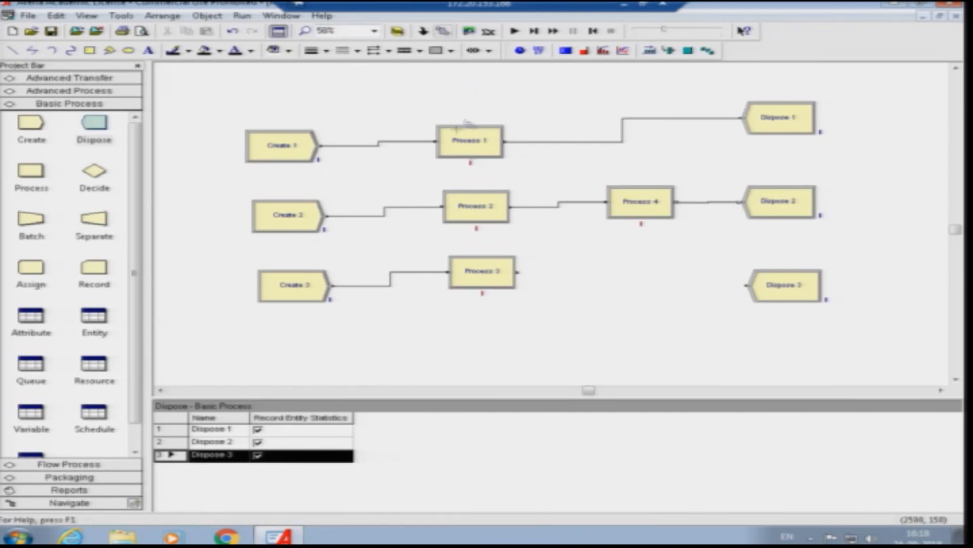
click(517, 273)
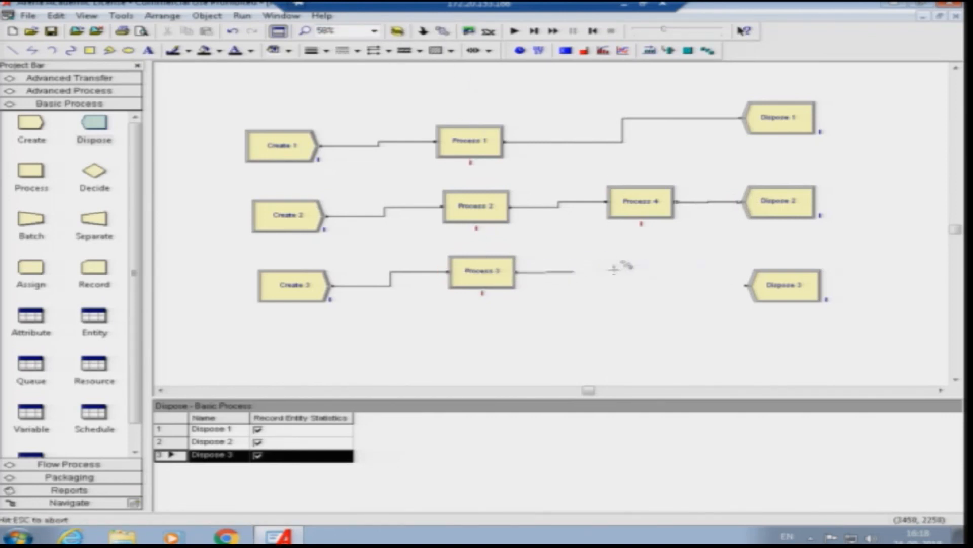
click(746, 285)
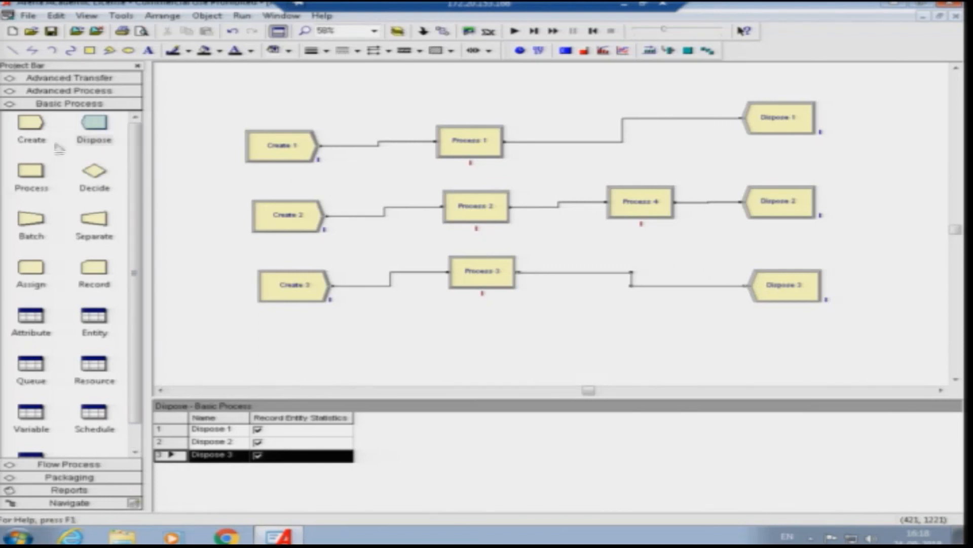
- Rename Create 1 as Customer_dip#with and set its random exponential time between arrivals to 3 minutes
double_click(277, 160)
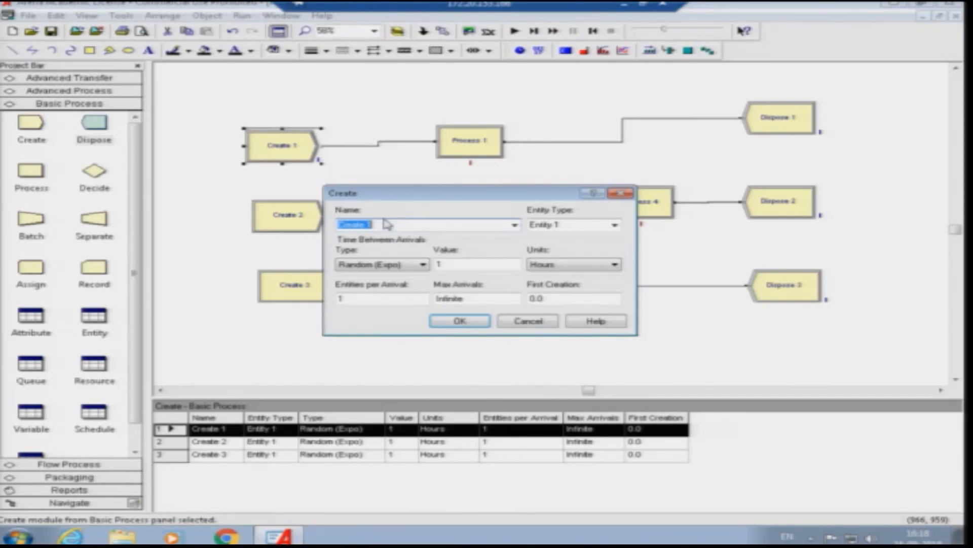
text(Customer_dipl)
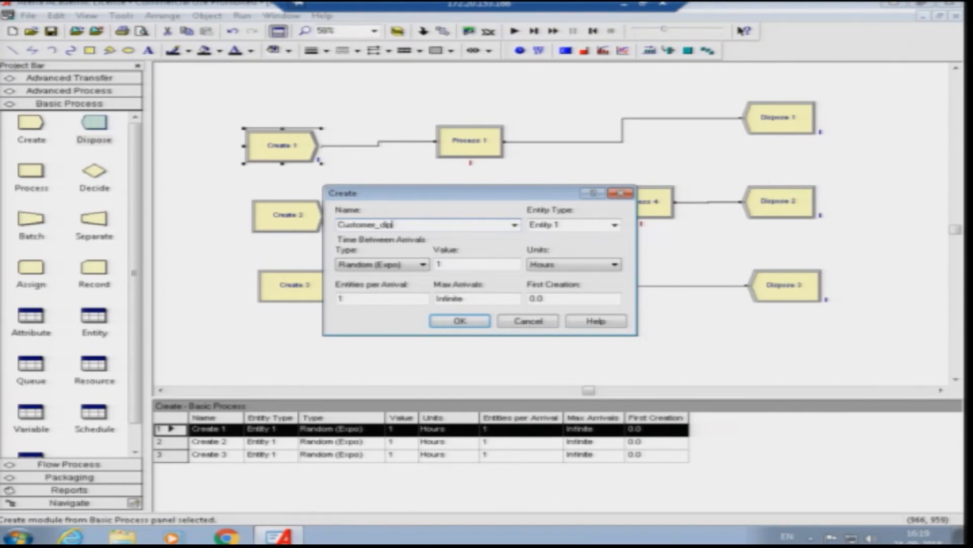
text(with)
click(452, 262)
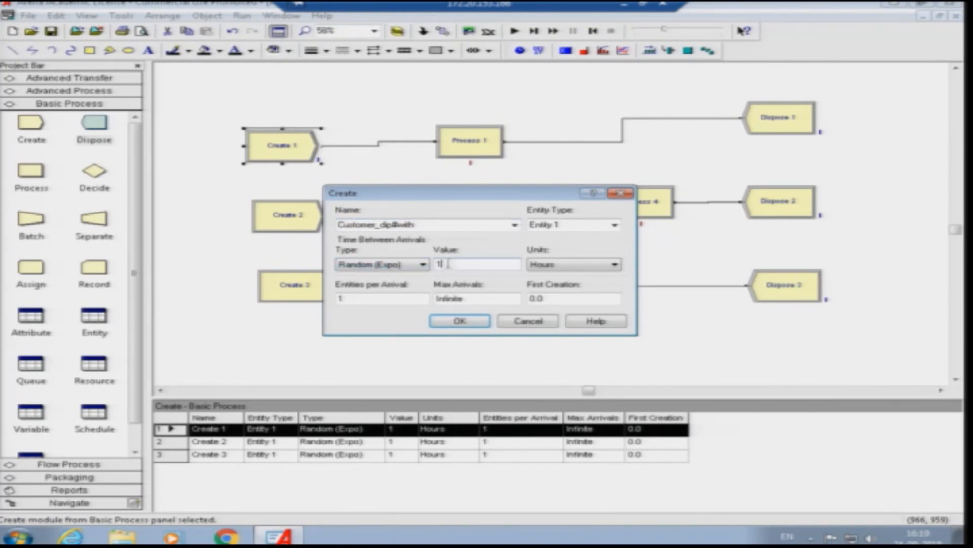
click(540, 265)
click(564, 285)
click(469, 323)
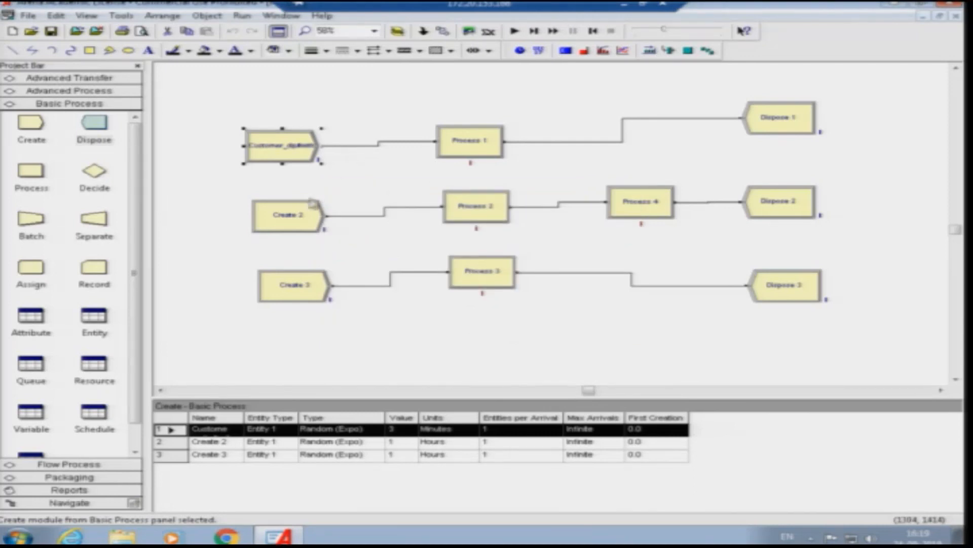
- Rename Create 2 as Customer_draft and set its random exponential time between arrivals to 5 minutes
double_click(295, 217)
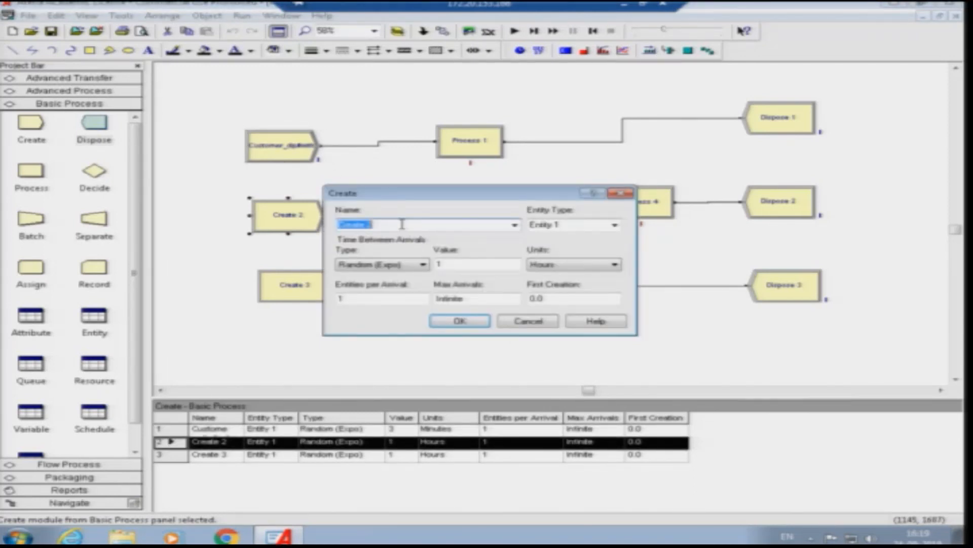
text(Customer_diaf)
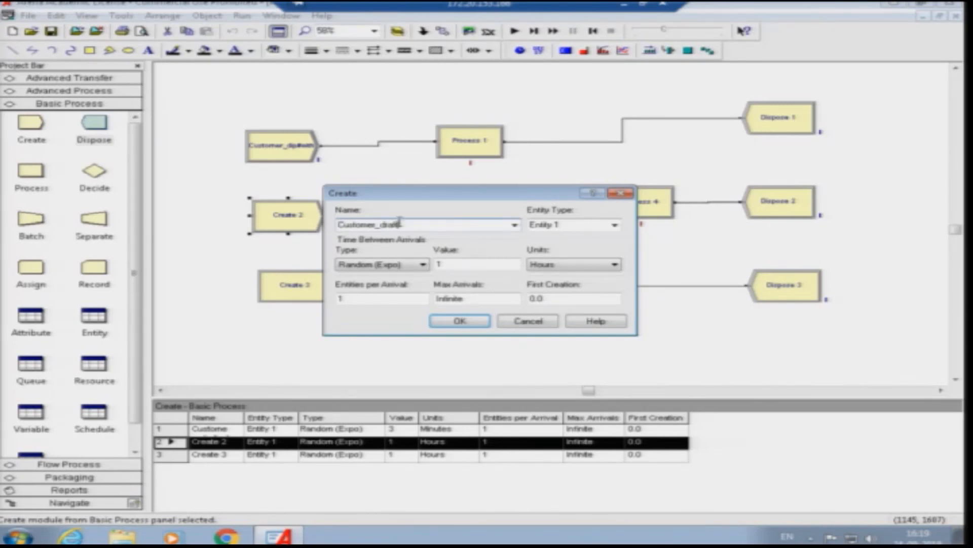
click(463, 263)
click(541, 264)
click(548, 284)
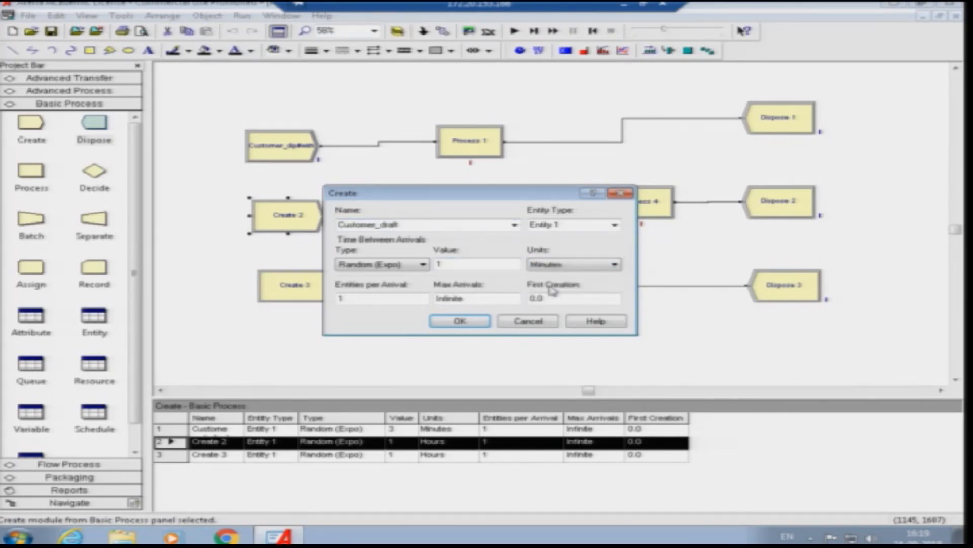
double_click(446, 264)
text(5)
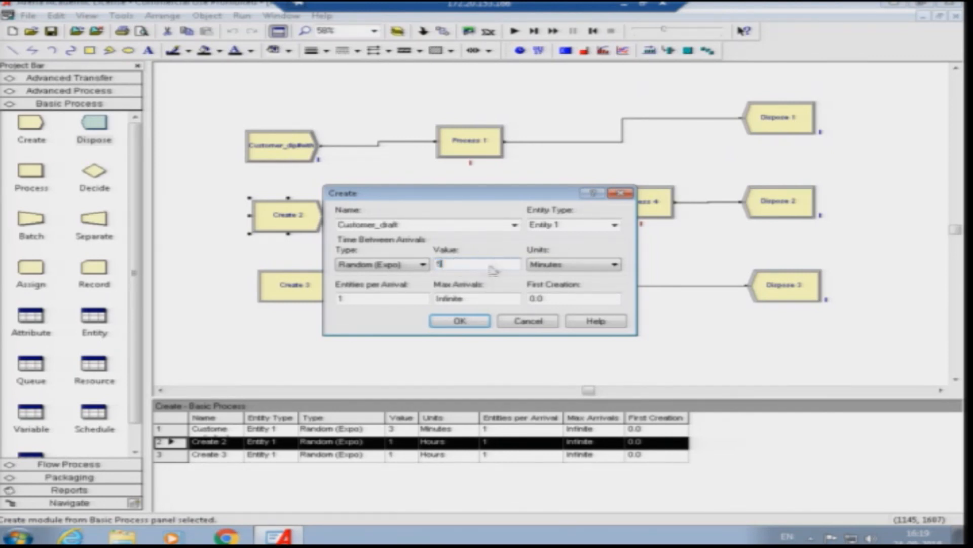
click(474, 324)
double_click(297, 223)
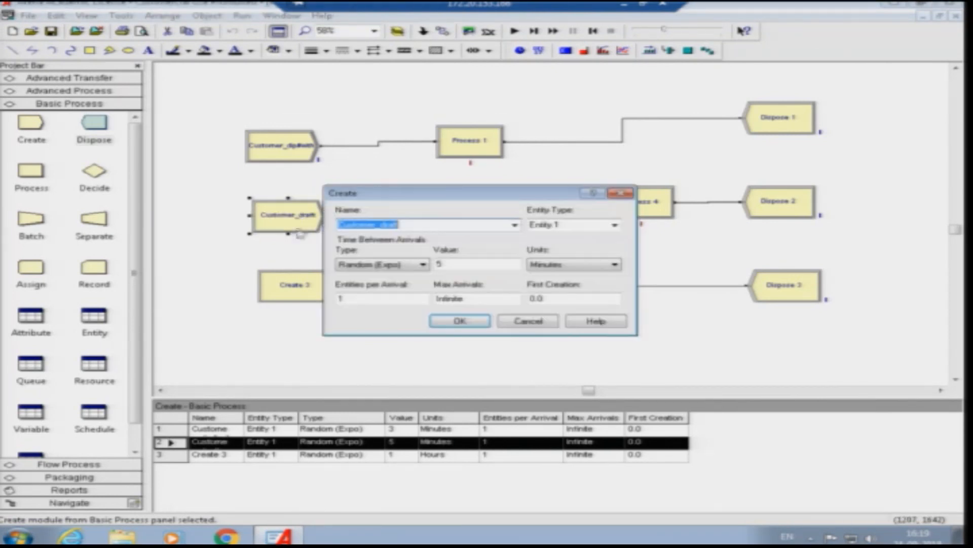
click(459, 321)
- Rename Create 3 as Customer_other and set its random exponential time between arrivals to 6 minutes
double_click(294, 284)
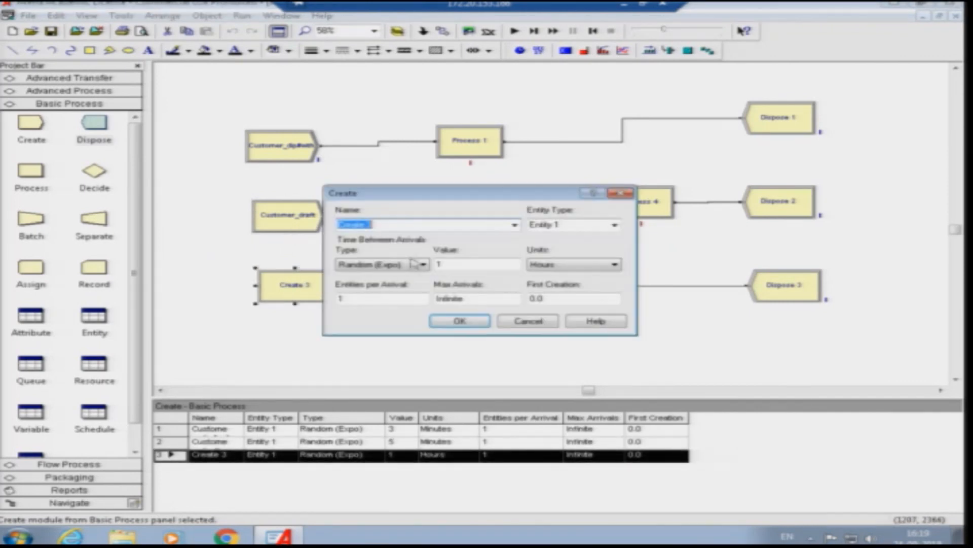
text(Customer_)
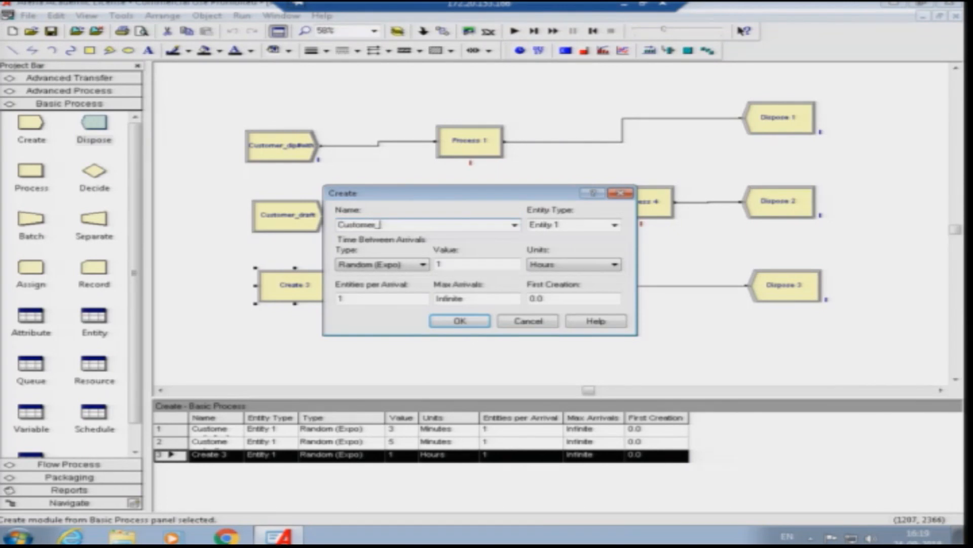
text(other)
click(448, 264)
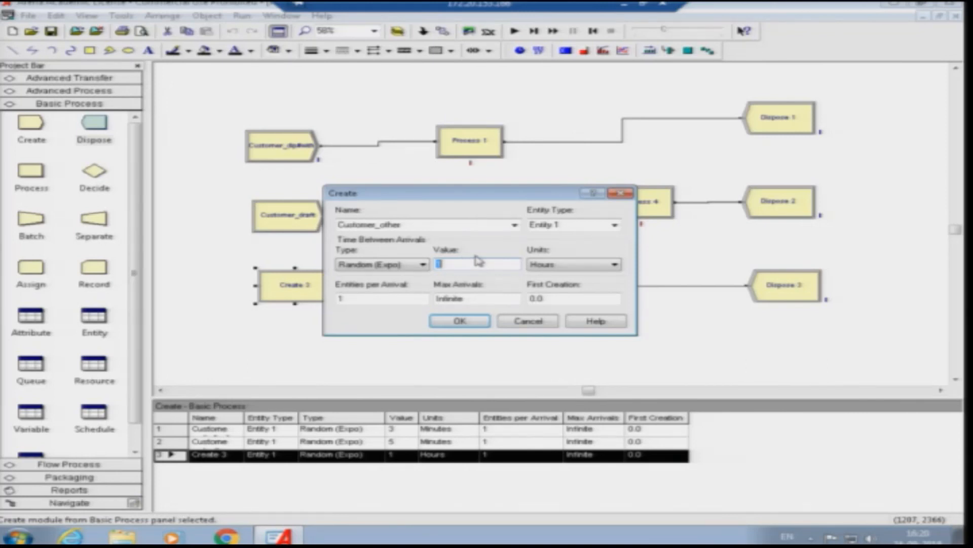
click(547, 264)
click(552, 282)
text(6)
click(460, 321)
- Rename Process 1 as Dip#with, set its action to Seize Delay Release and add the resource window1
double_click(472, 147)
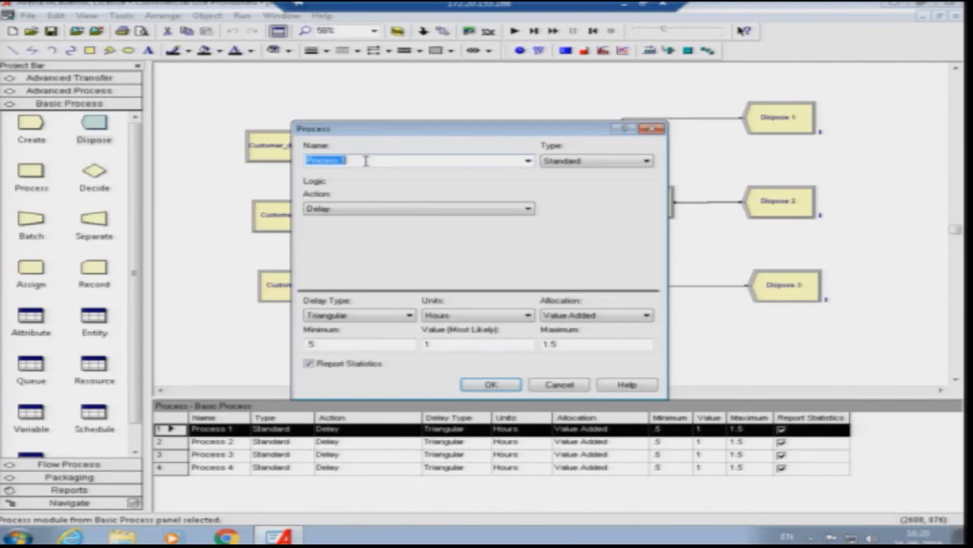
text(O)
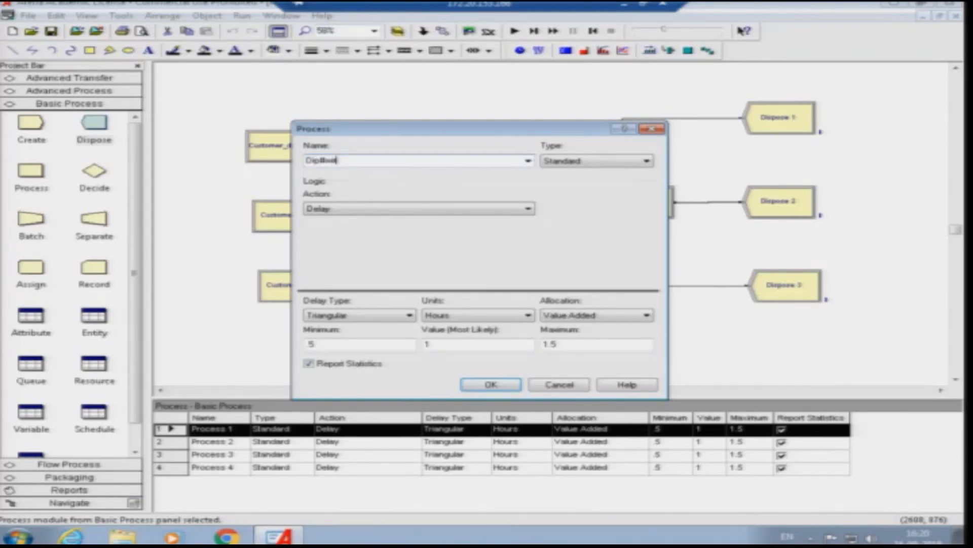
click(372, 209)
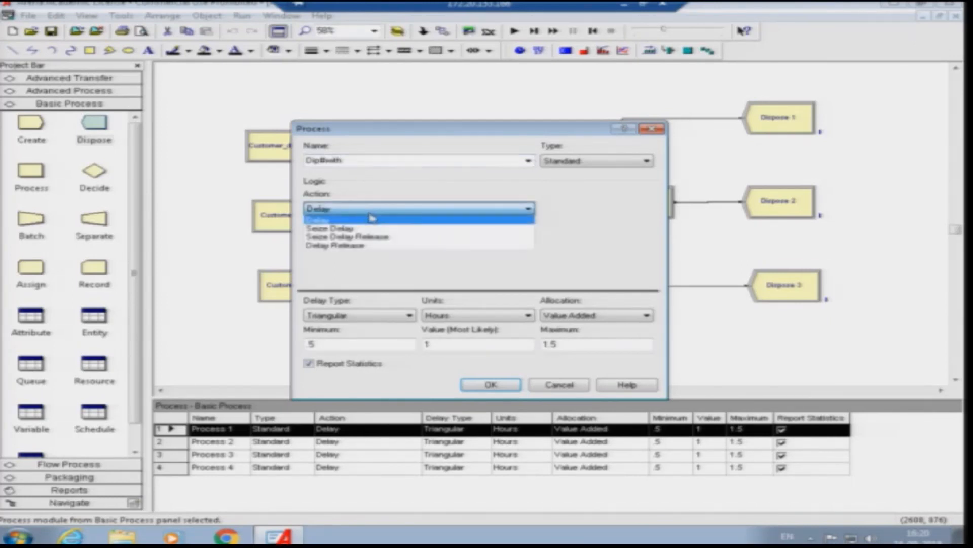
click(364, 237)
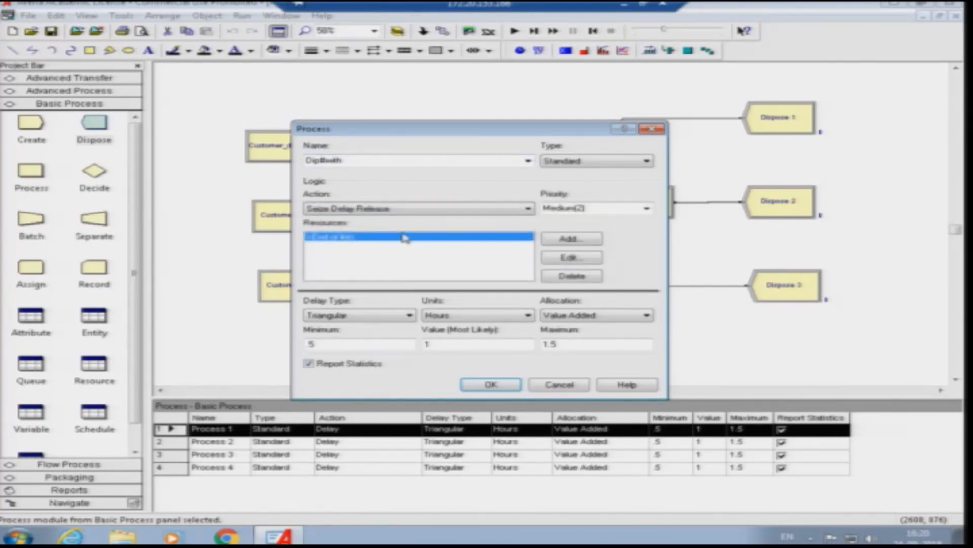
double_click(382, 243)
click(409, 260)
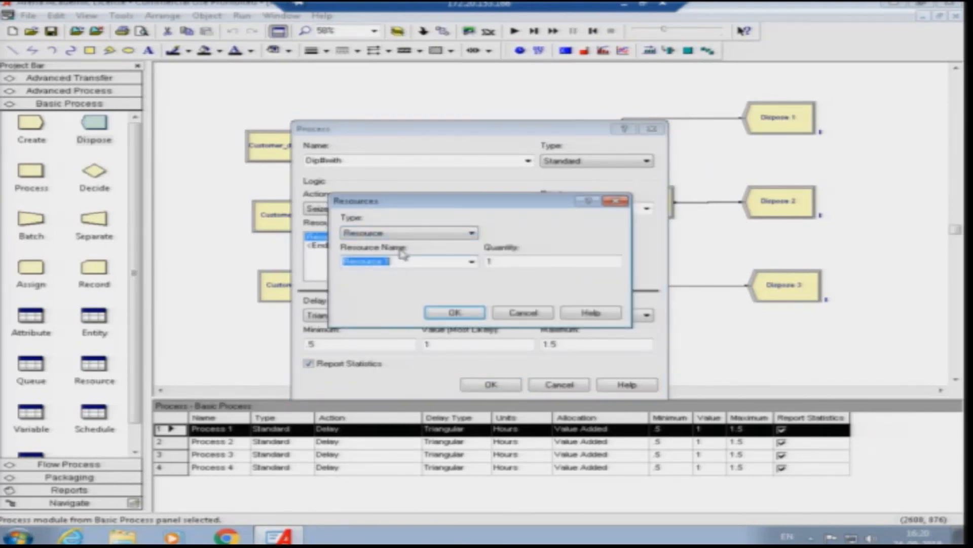
text(window)
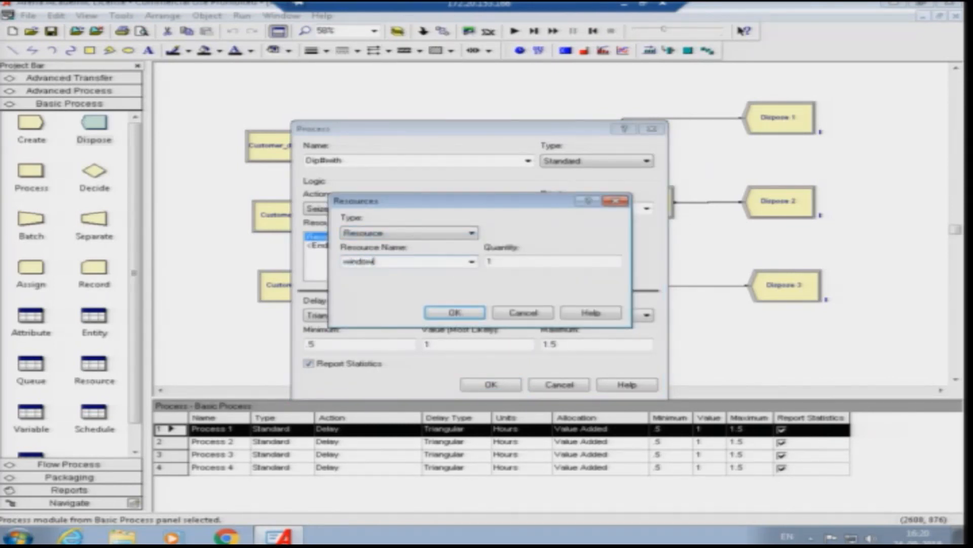
text(1)
click(455, 313)
- Give the Dip#with process a normal delay in minutes with mean 5 and standard deviation 1
click(382, 314)
click(341, 335)
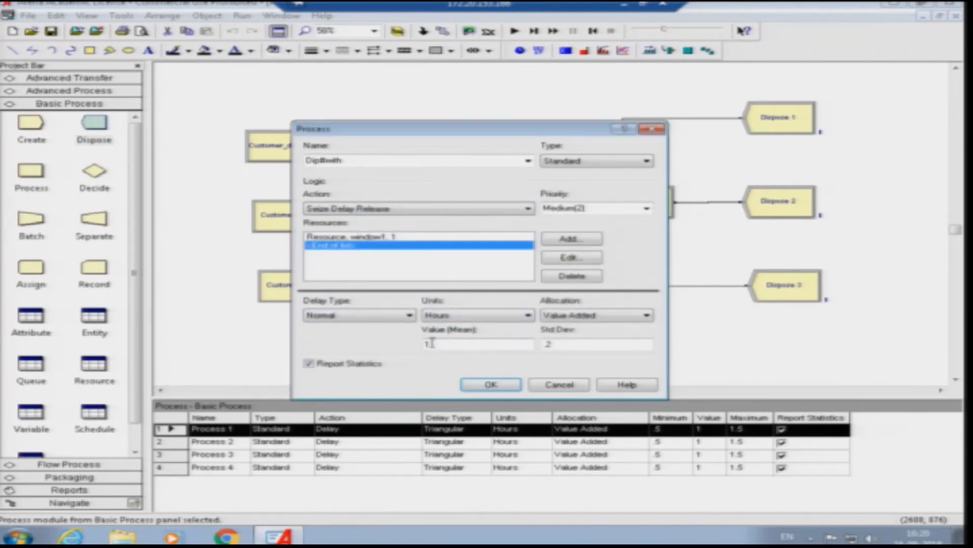
click(466, 316)
click(441, 333)
text(5)
double_click(545, 345)
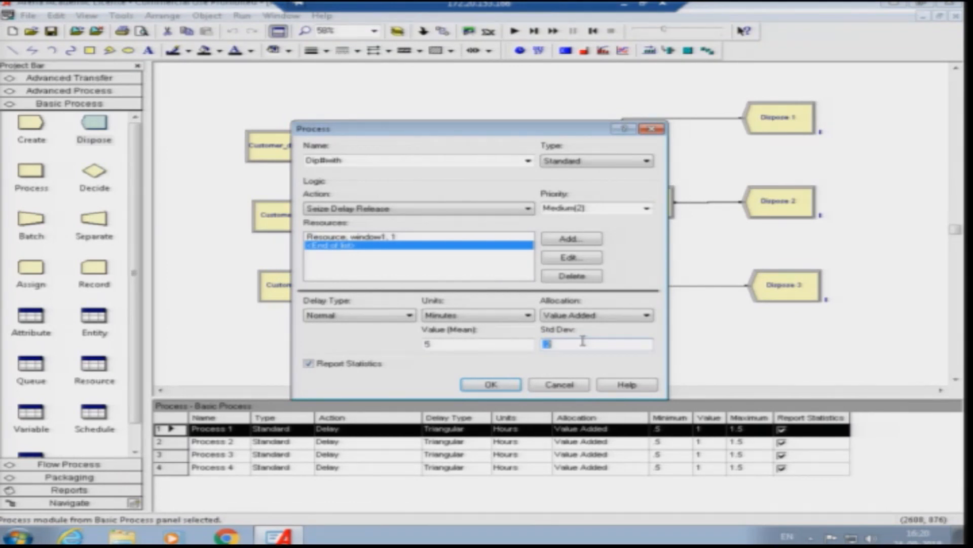
click(492, 386)
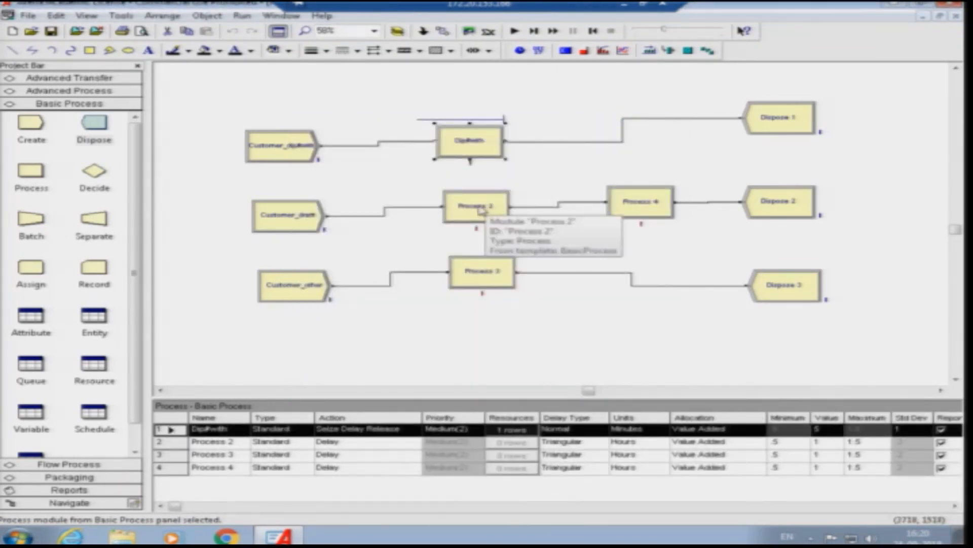
- Rename Process 2 as draft, set its action to Seize Delay Release and add the resource window2
double_click(513, 202)
text(di)
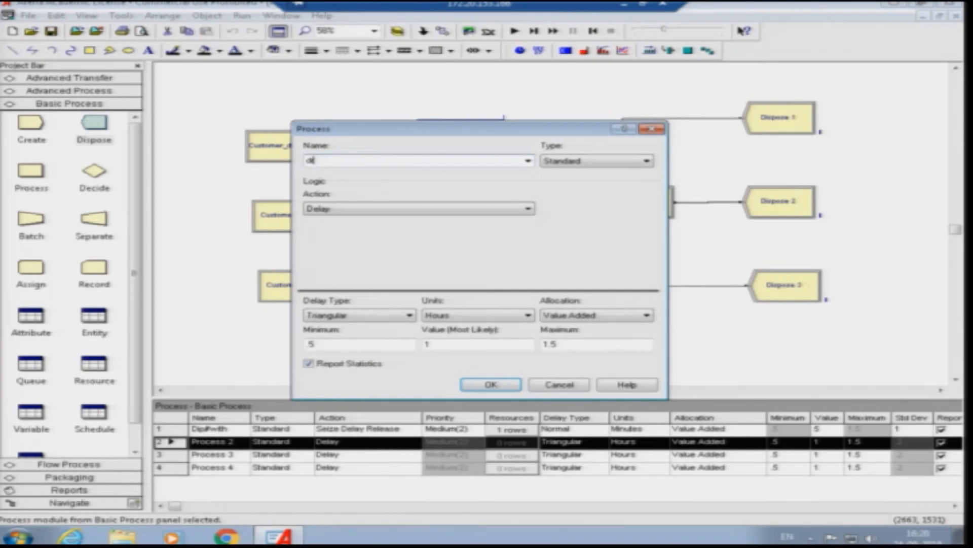
text(aft)
click(380, 209)
click(375, 235)
double_click(469, 240)
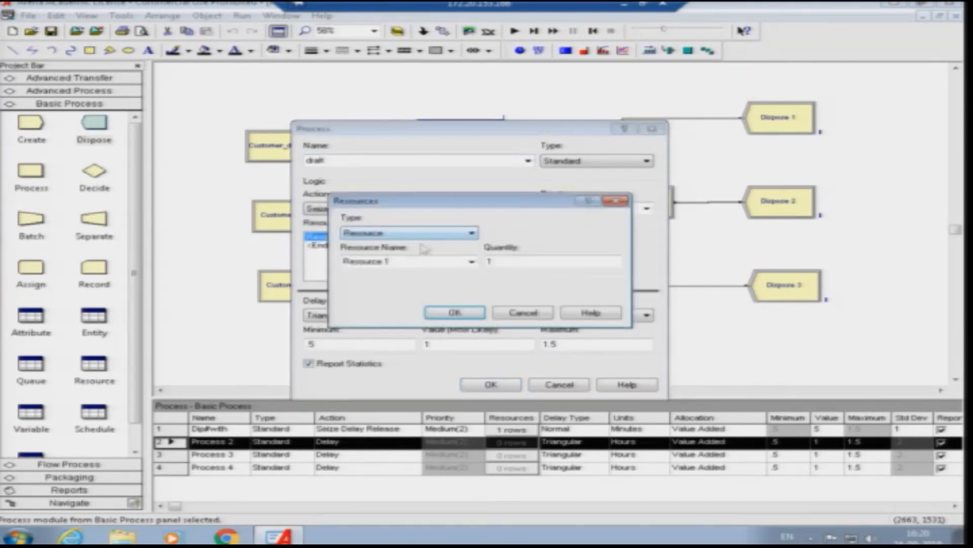
text(win)
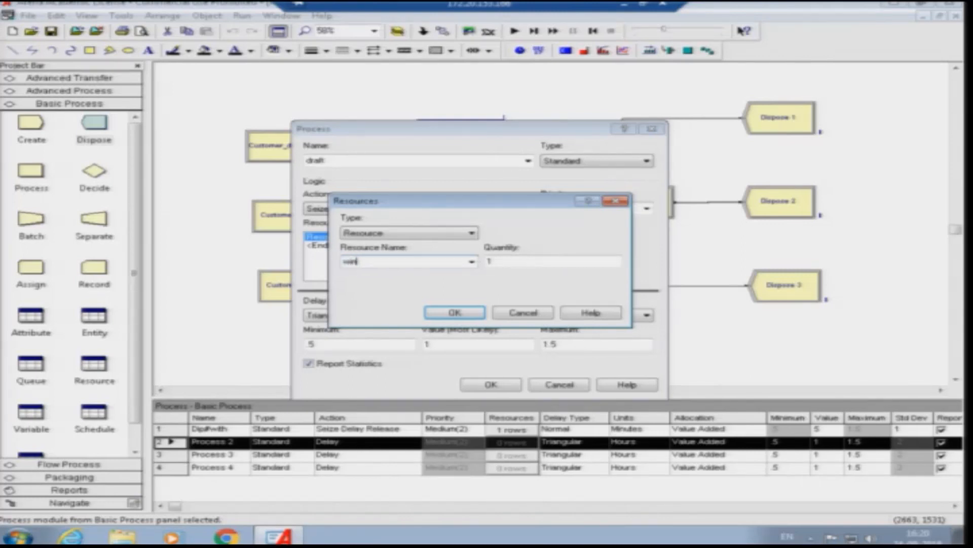
text(dow)
click(466, 312)
- Give the draft process a normal delay in minutes with mean 3 and standard deviation 0.5
click(359, 317)
click(349, 336)
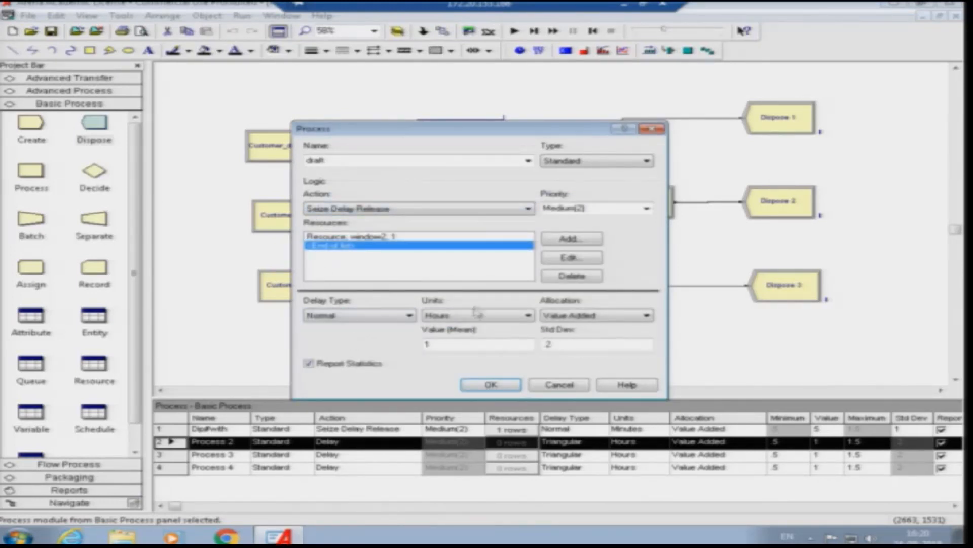
click(479, 316)
click(462, 337)
drag(450, 344, 414, 345)
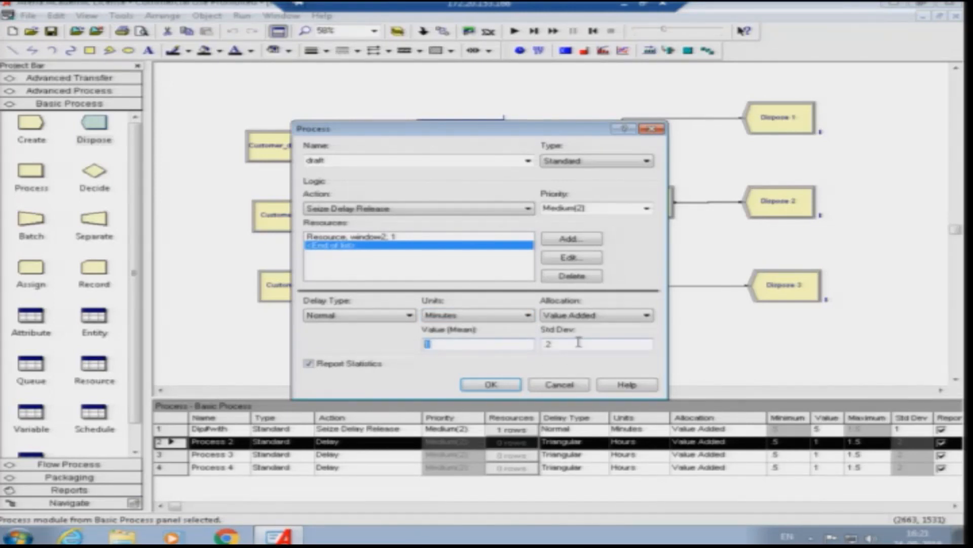
text(3)
drag(563, 345, 543, 344)
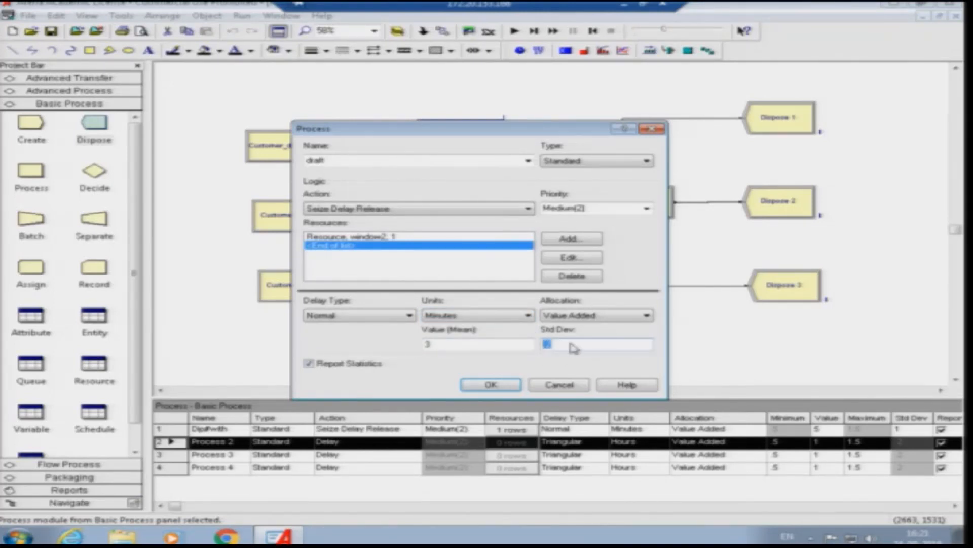
text(0.5)
click(491, 384)
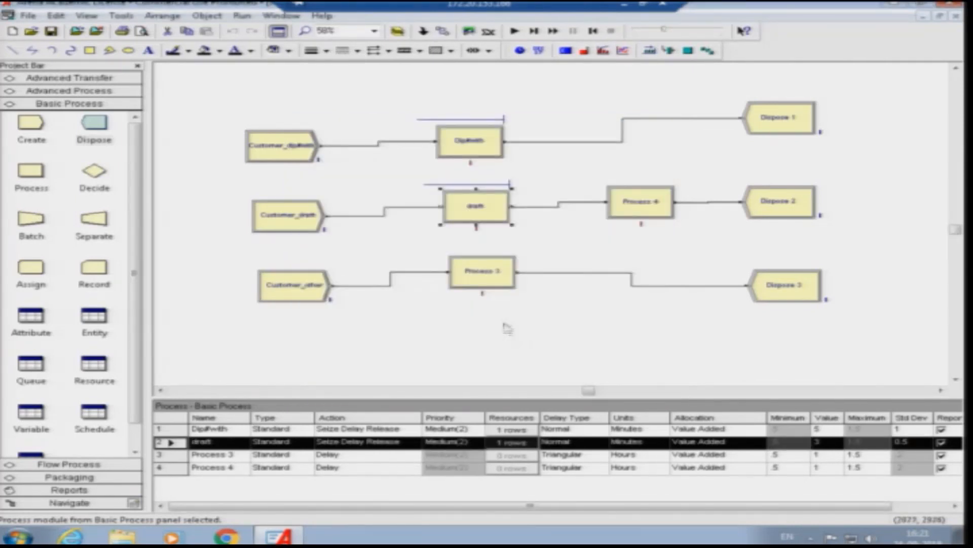
- Rename Process 3 as other, set its action to Seize Delay Release and add the resource window3
click(481, 267)
double_click(483, 269)
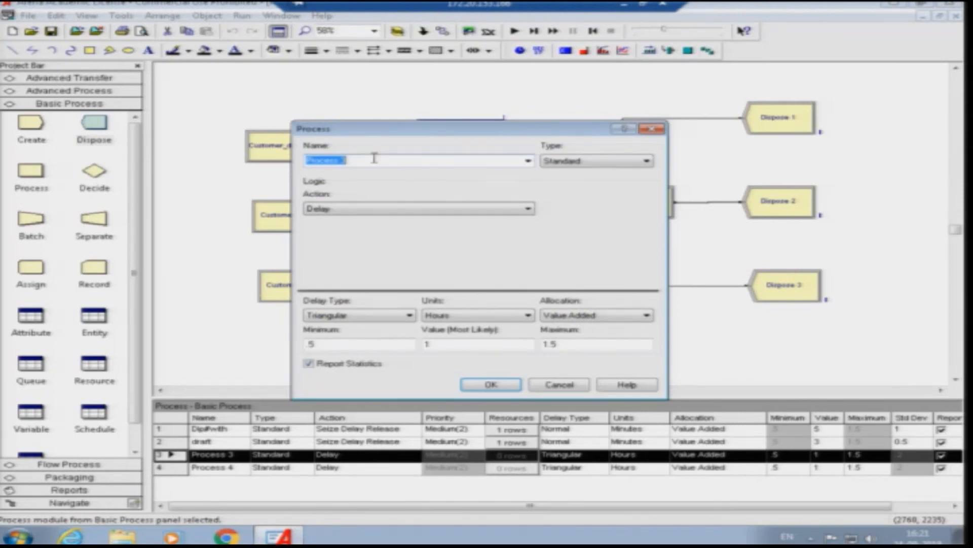
text(d)
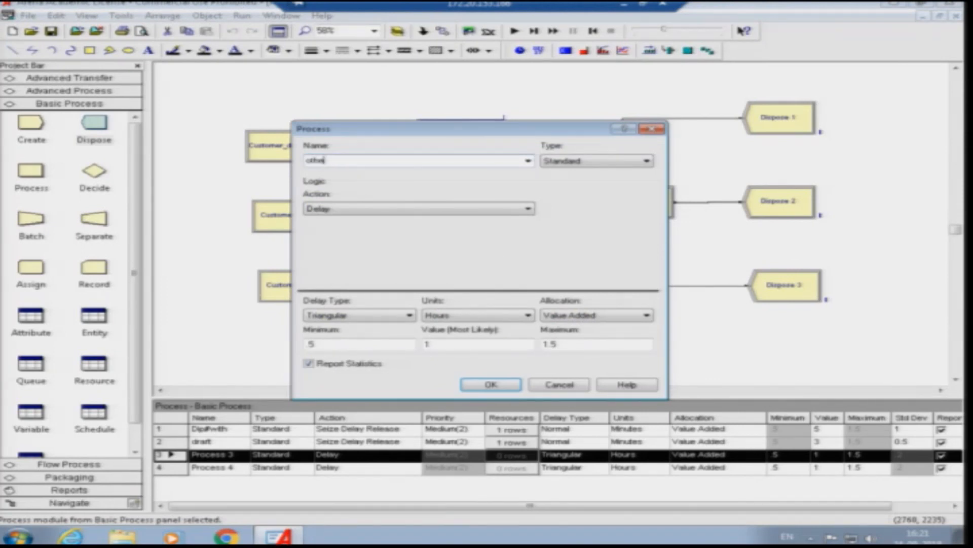
click(399, 212)
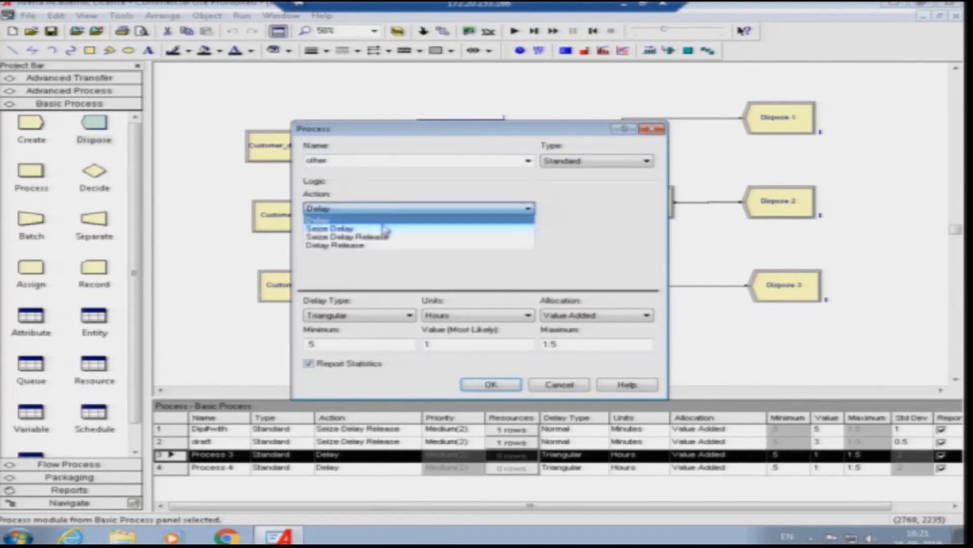
click(385, 240)
double_click(374, 238)
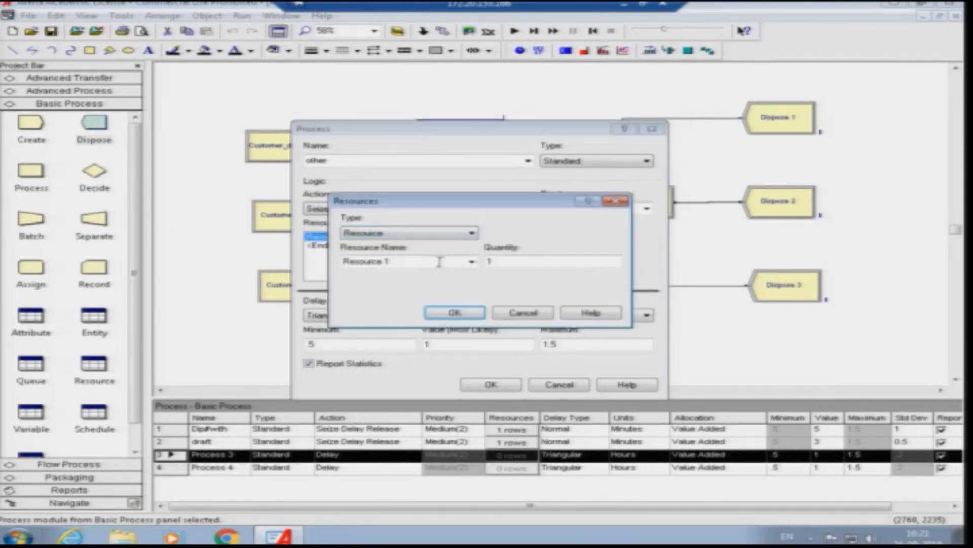
text(wri)
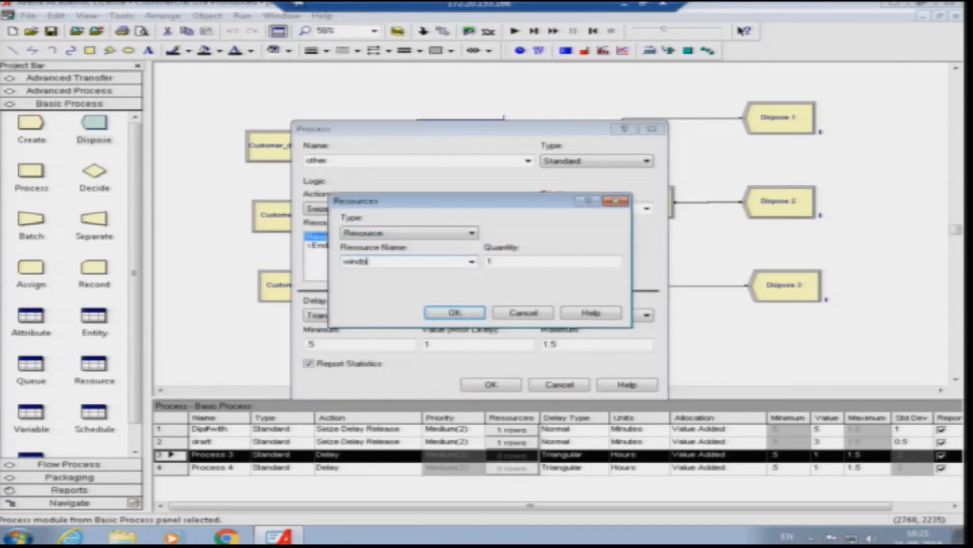
text(dow3)
click(454, 312)
- Give the other process a normal delay in minutes with mean 4 and standard deviation 1
click(355, 315)
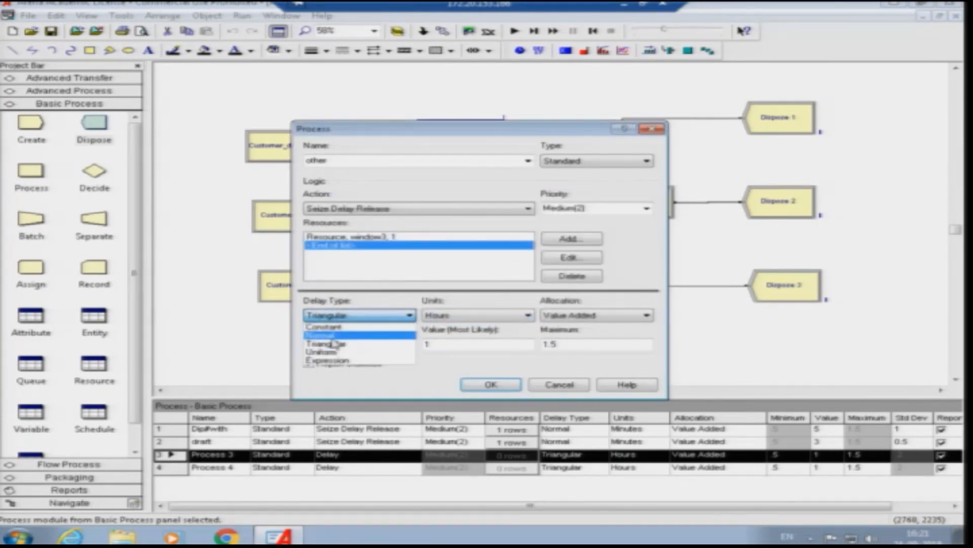
click(329, 336)
click(468, 316)
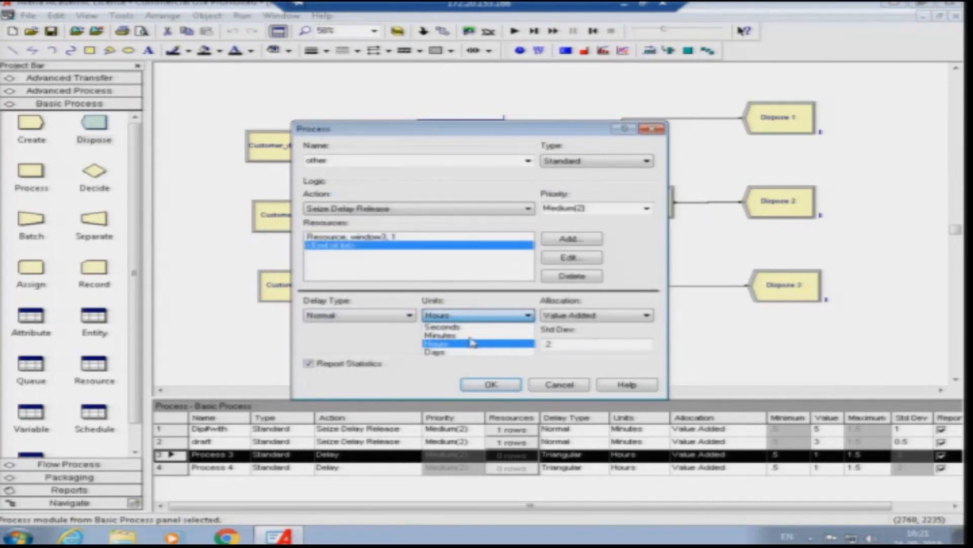
click(471, 337)
click(452, 344)
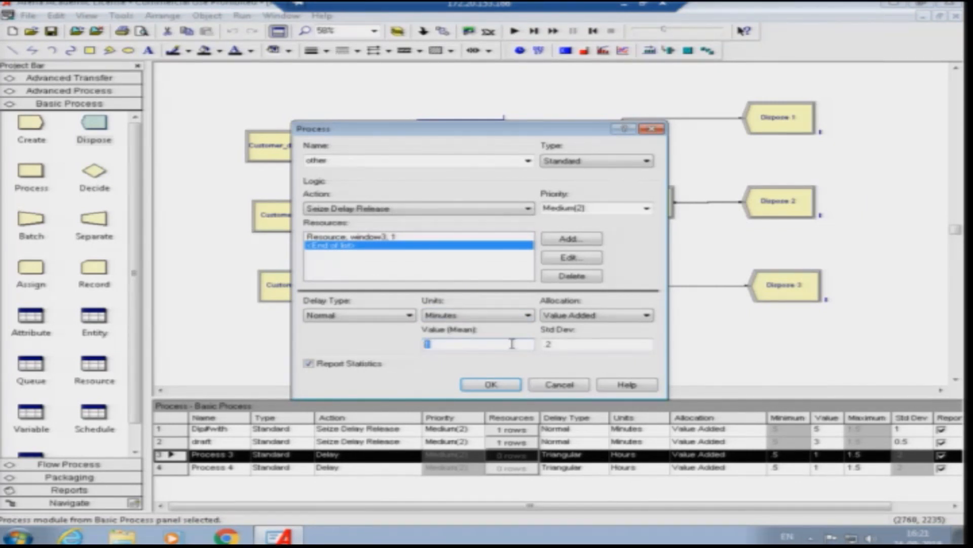
click(568, 348)
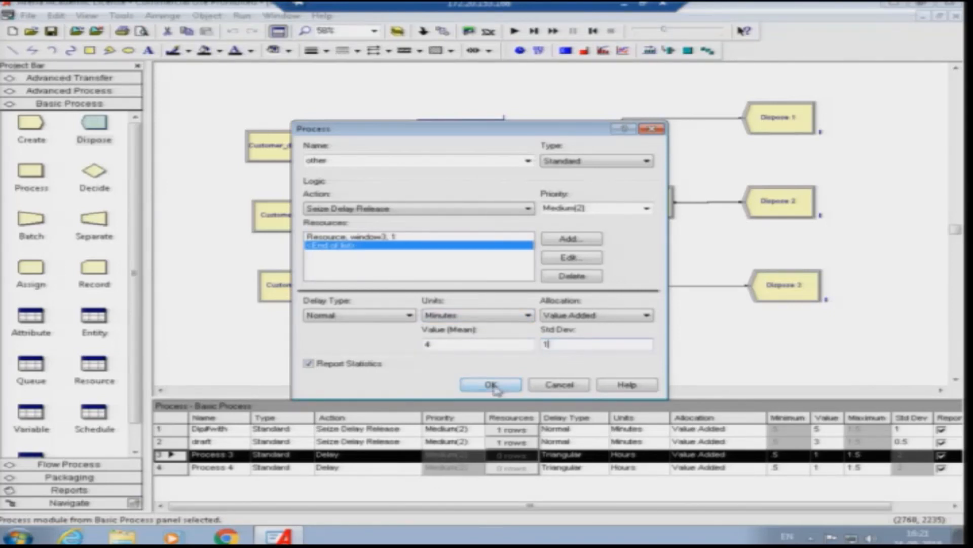
click(491, 385)
- Rename Process 4 as Signature, set its action to Seize Delay Release and add the resource manager
double_click(626, 215)
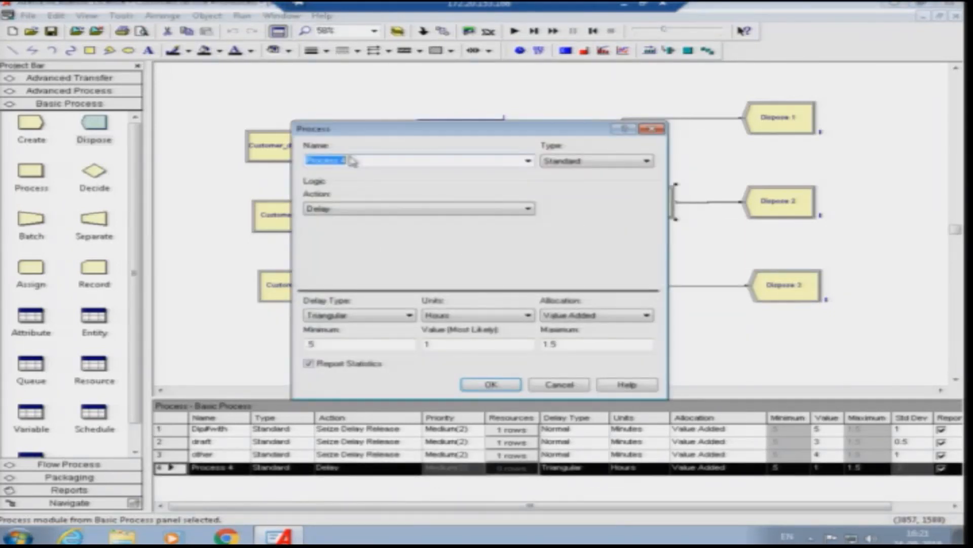
text(Signature)
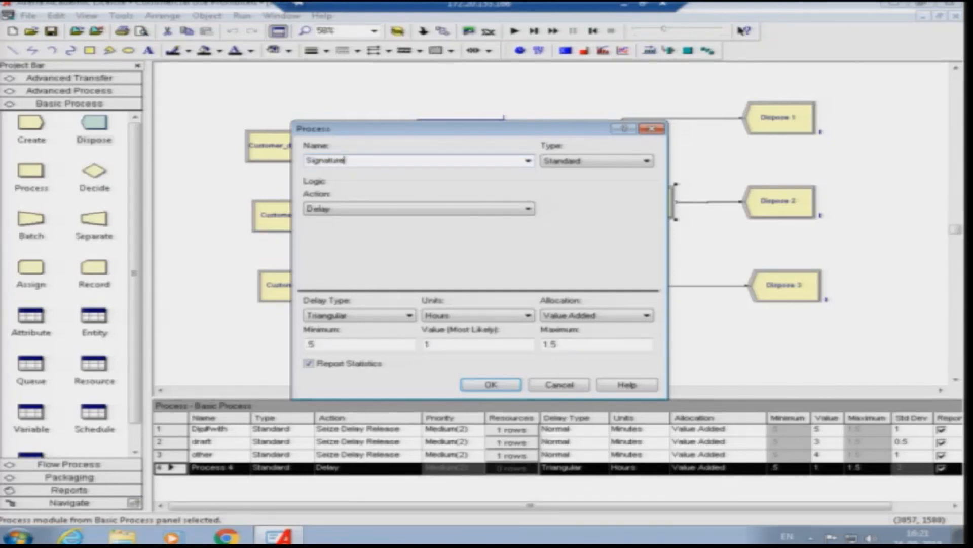
click(416, 209)
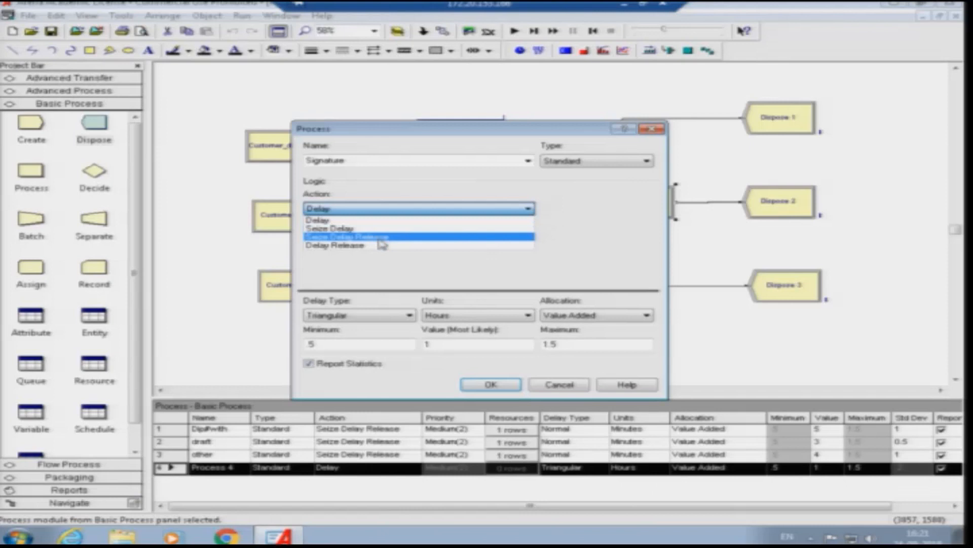
click(380, 240)
double_click(361, 240)
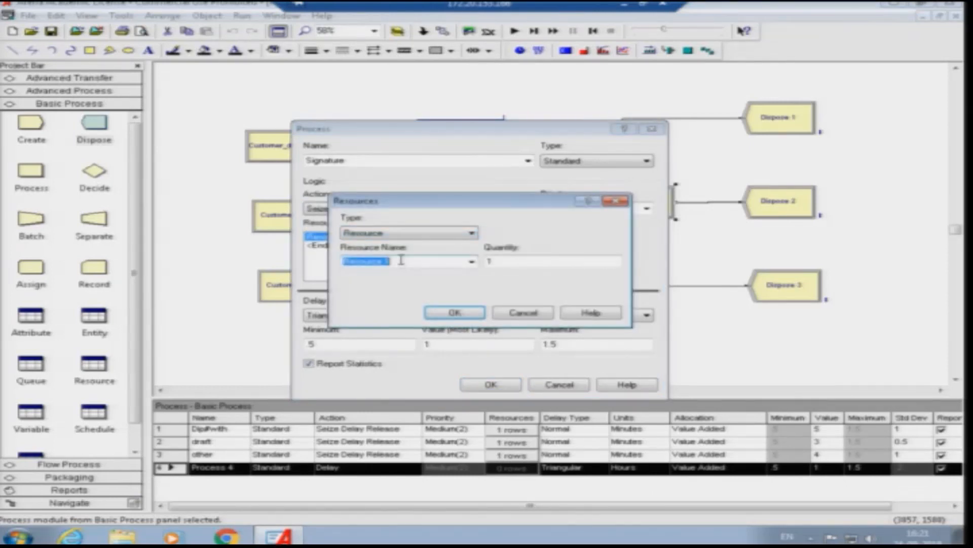
text(manager)
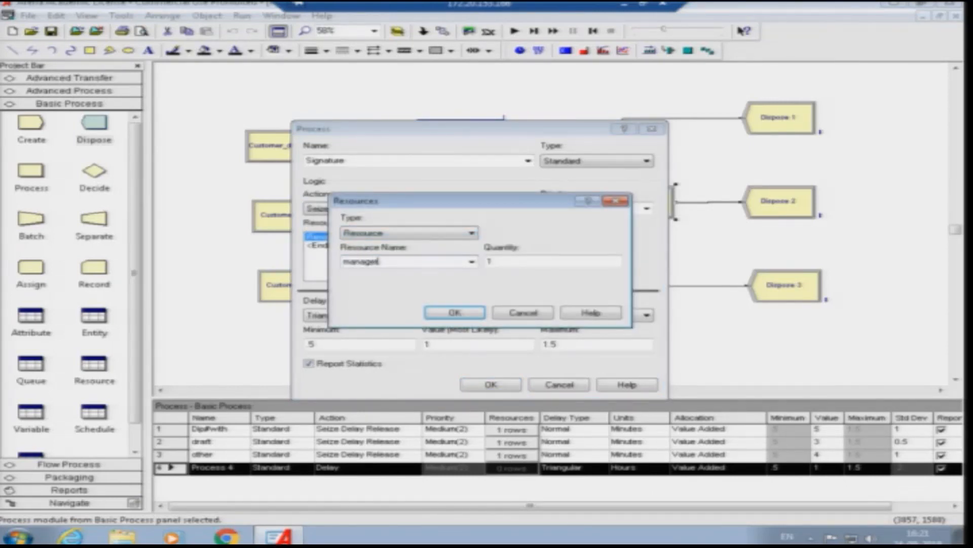
click(436, 312)
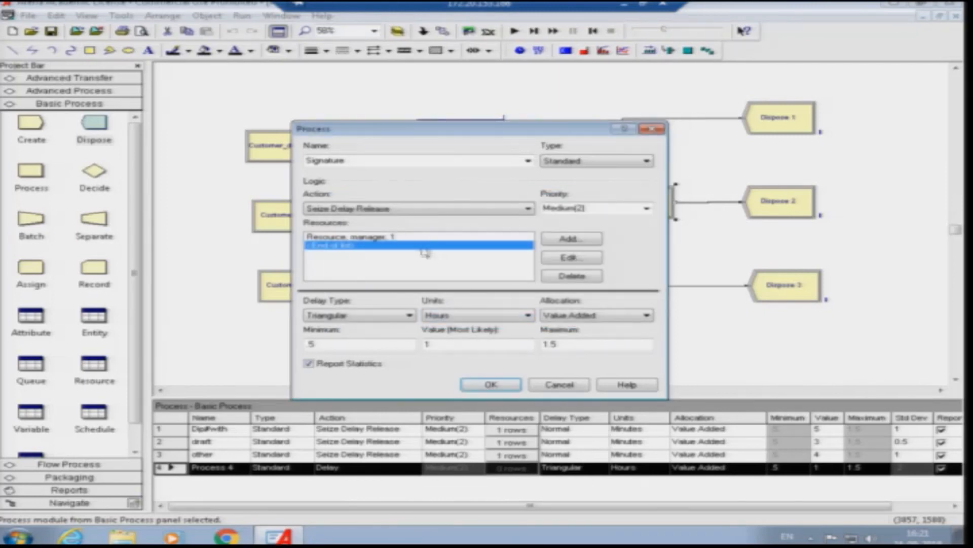
- Give the Signature process a normal delay in minutes with mean 10 and standard deviation 2
click(369, 315)
click(350, 335)
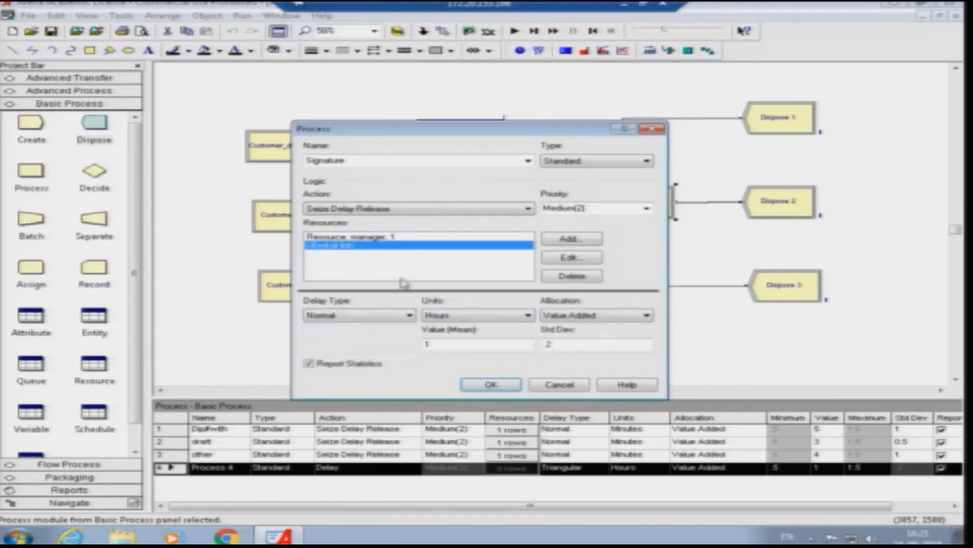
click(463, 317)
click(506, 333)
click(435, 344)
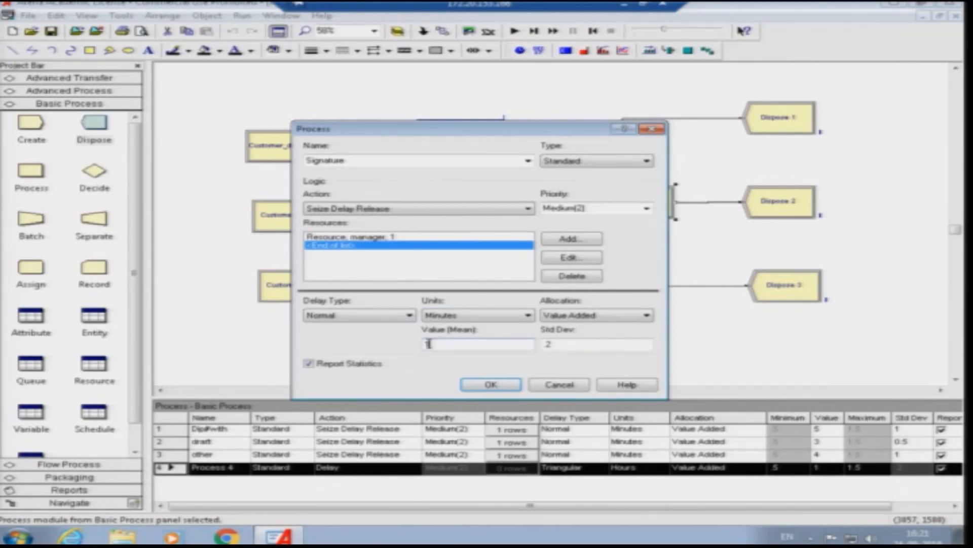
text(0)
click(561, 342)
text(2)
click(513, 381)
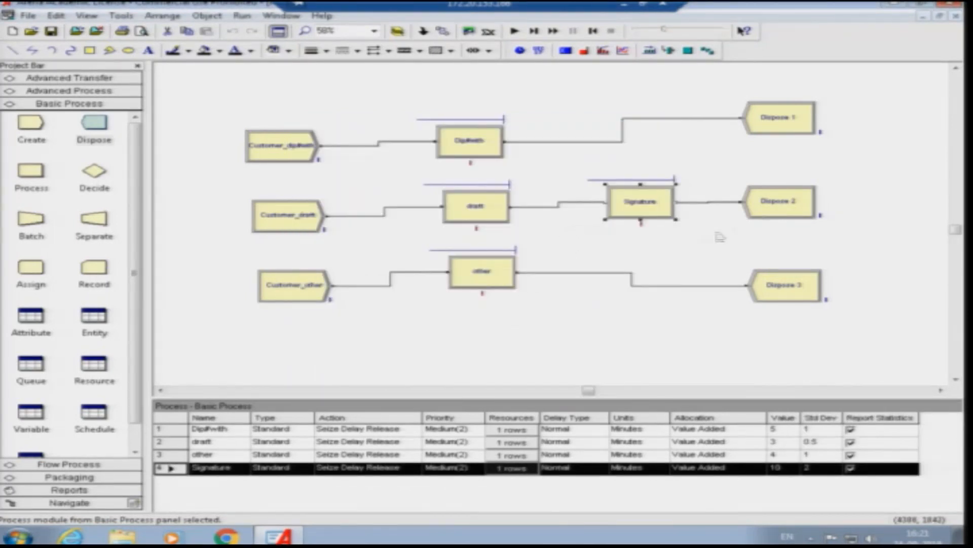
- Rename Dispose 1, Dispose 2 and Dispose 3 as Exit1, Exit2 and Exit3
double_click(770, 130)
text(Exit1)
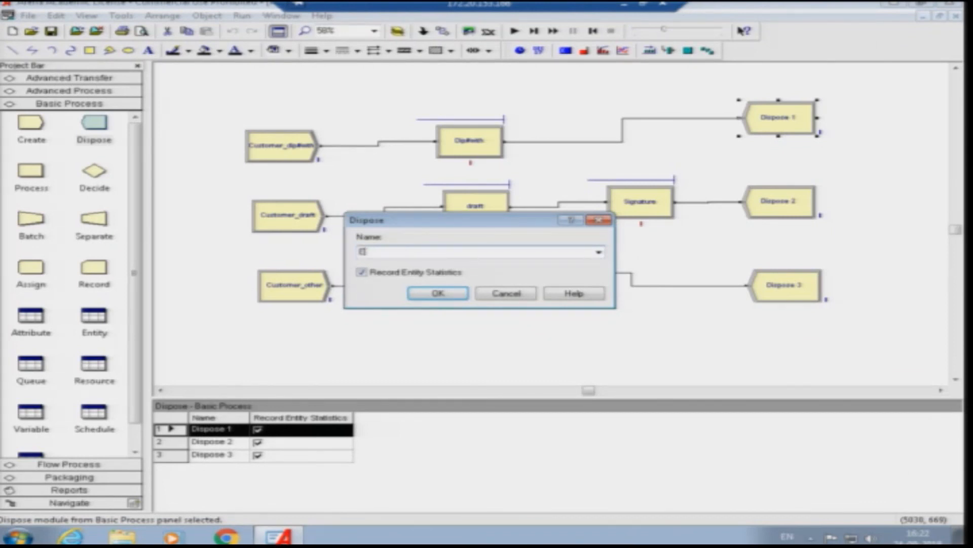
click(438, 294)
double_click(761, 202)
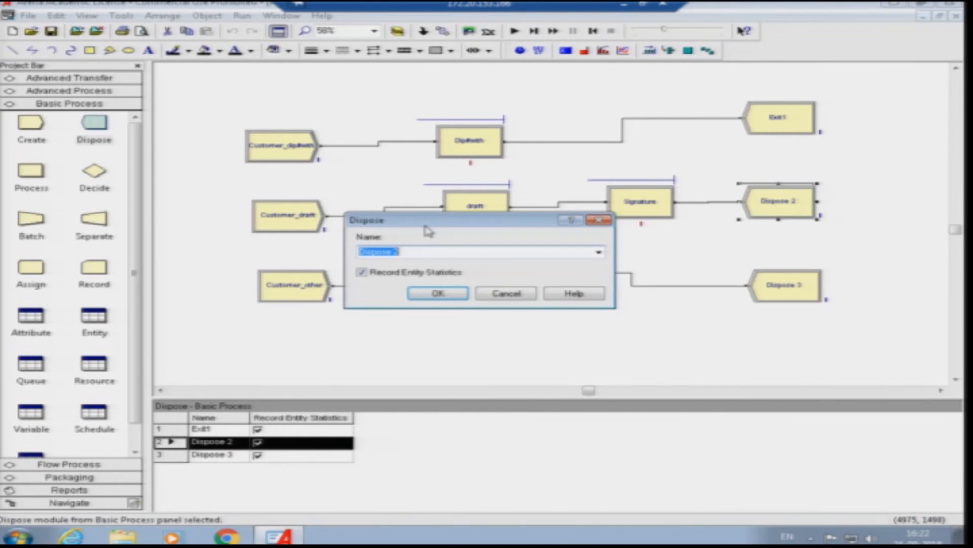
text(Exit2)
click(438, 293)
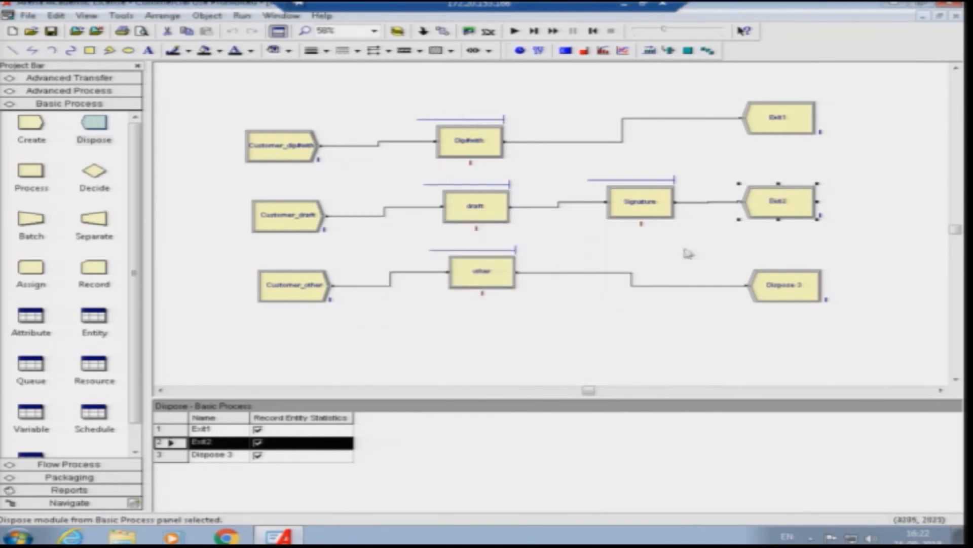
double_click(776, 283)
text(Exit3)
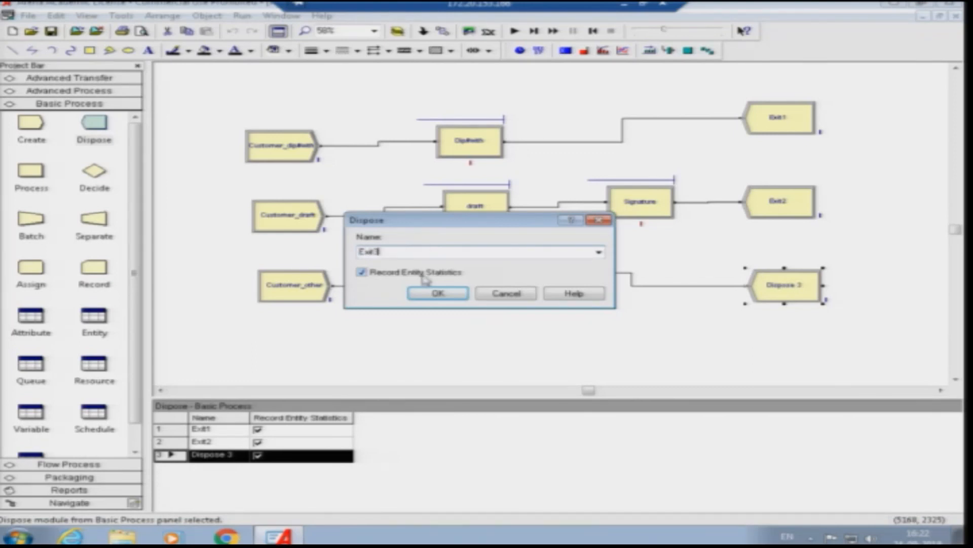
click(438, 294)
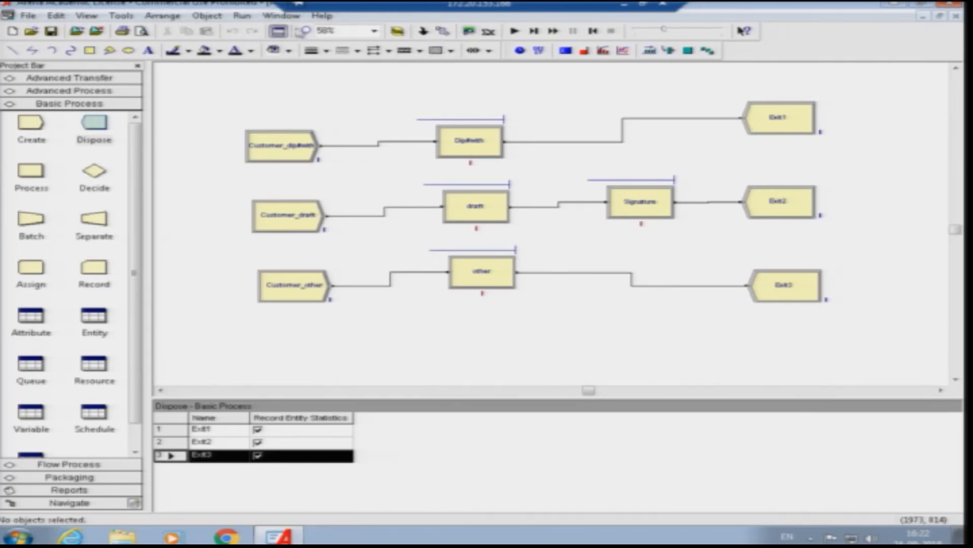
- Configure the run setup with a replication length of 240 hours and 8 hours per day
click(243, 16)
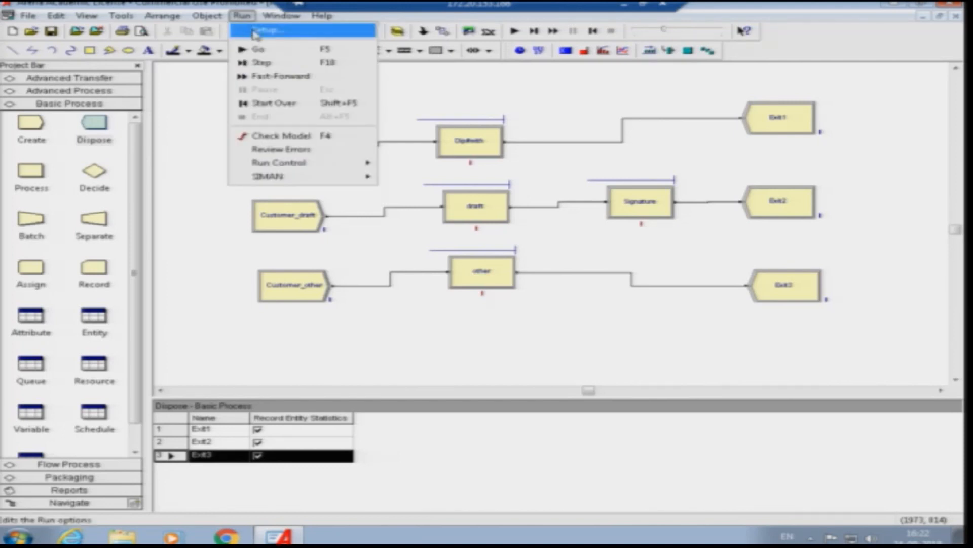
click(255, 32)
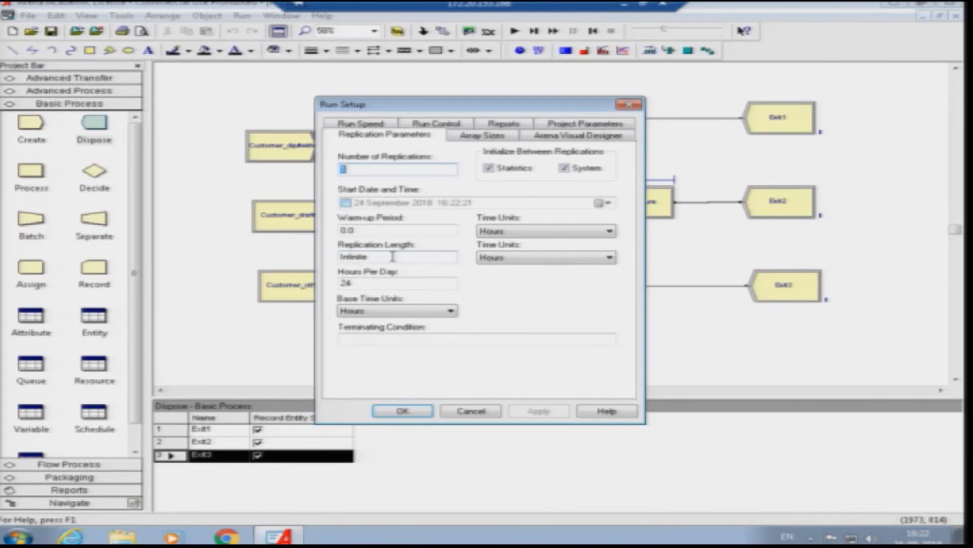
drag(393, 257, 330, 258)
text(24)
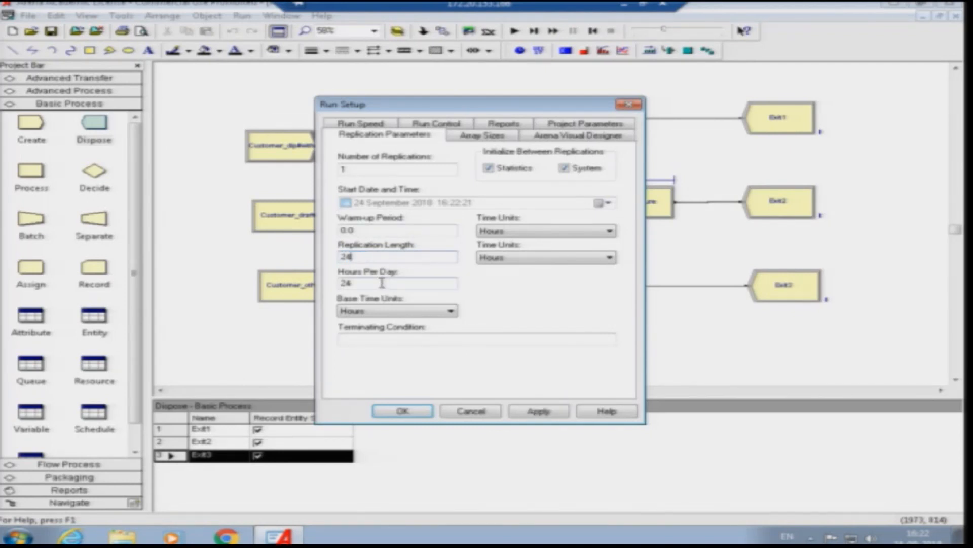
click(361, 282)
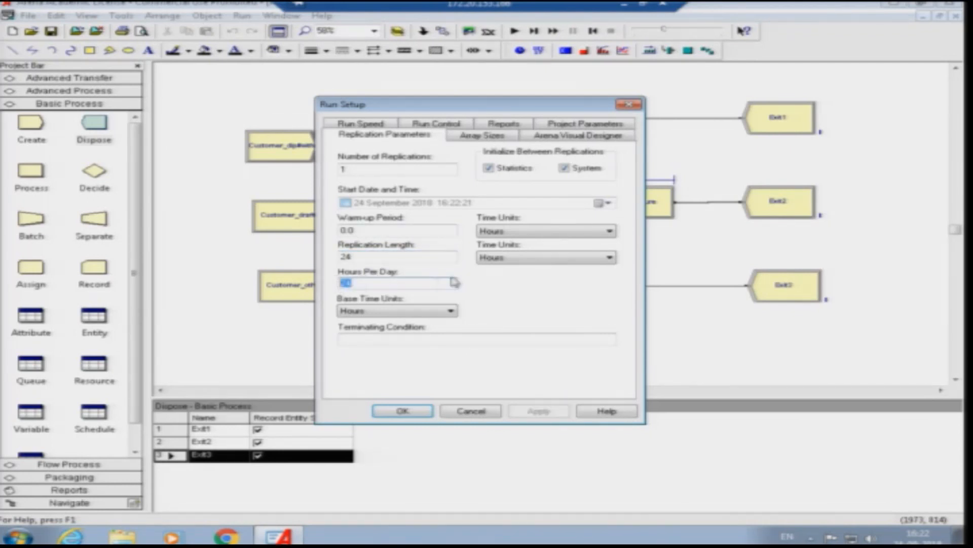
text(8)
click(377, 256)
text(0)
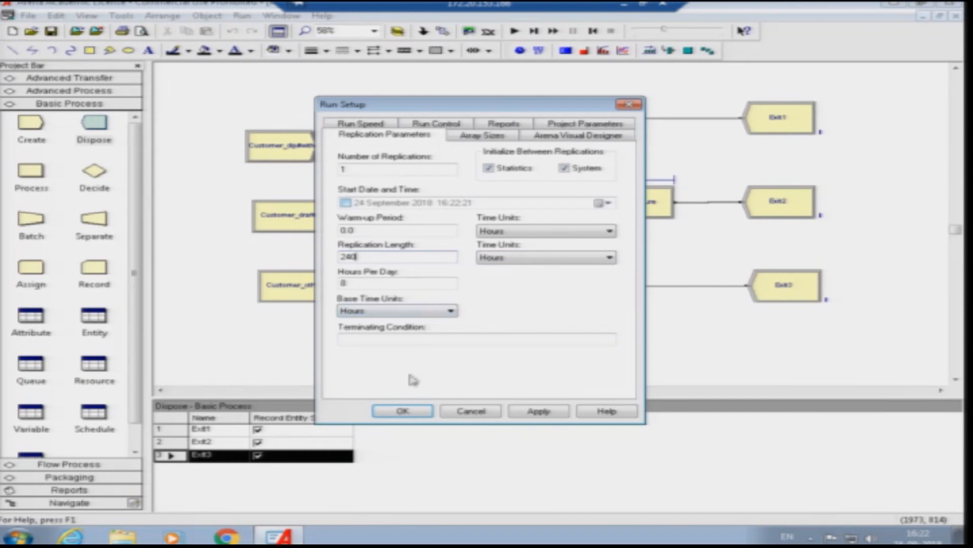
click(404, 412)
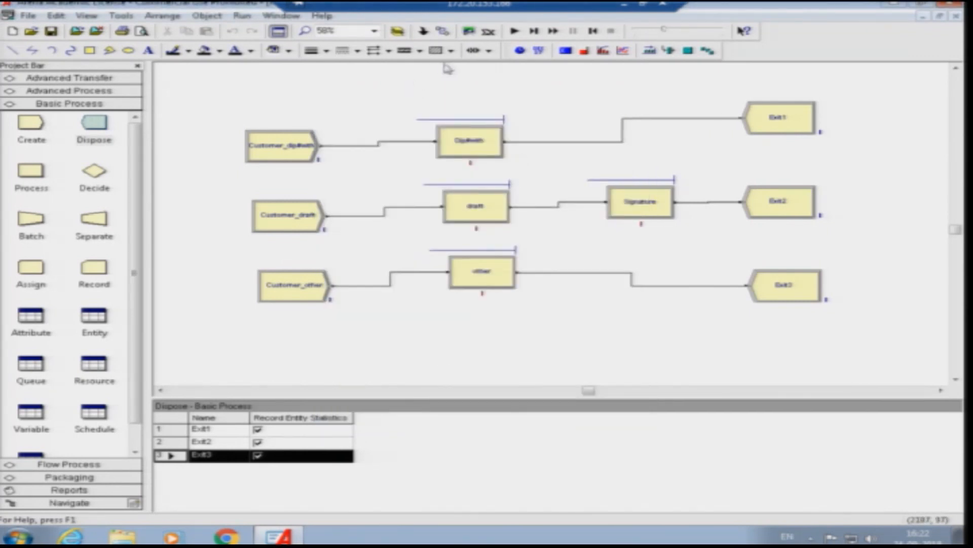
- Run the simulation to completion at maximum animation speed and open the results report
click(513, 32)
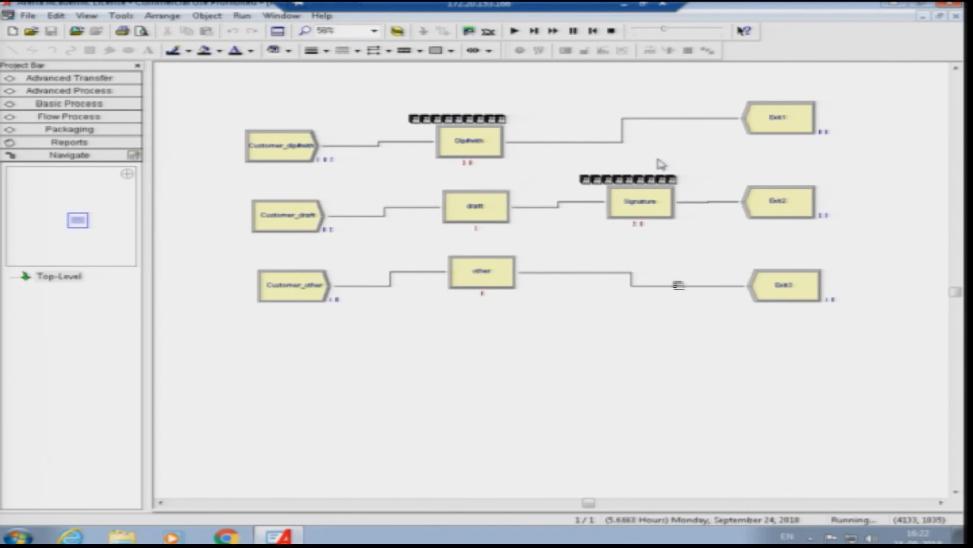
drag(664, 29, 732, 34)
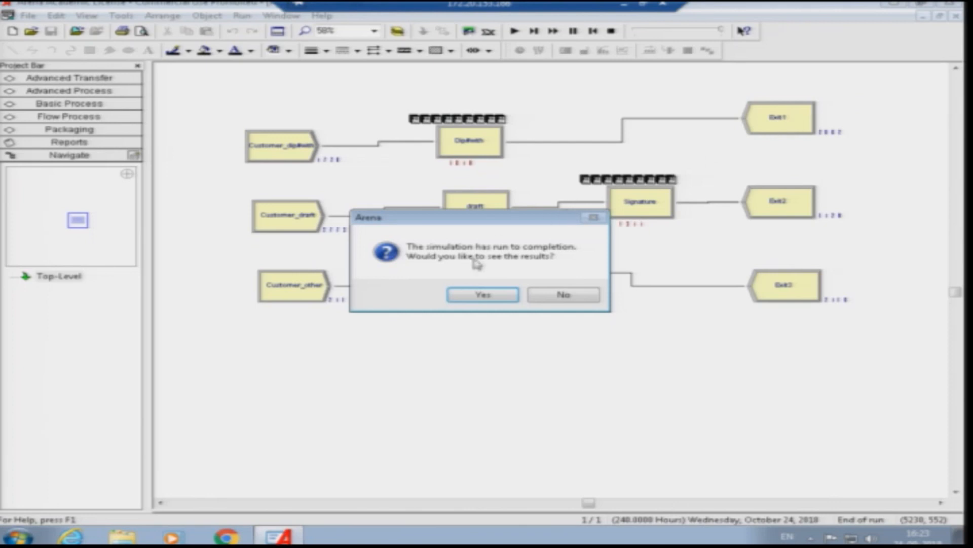
click(483, 294)
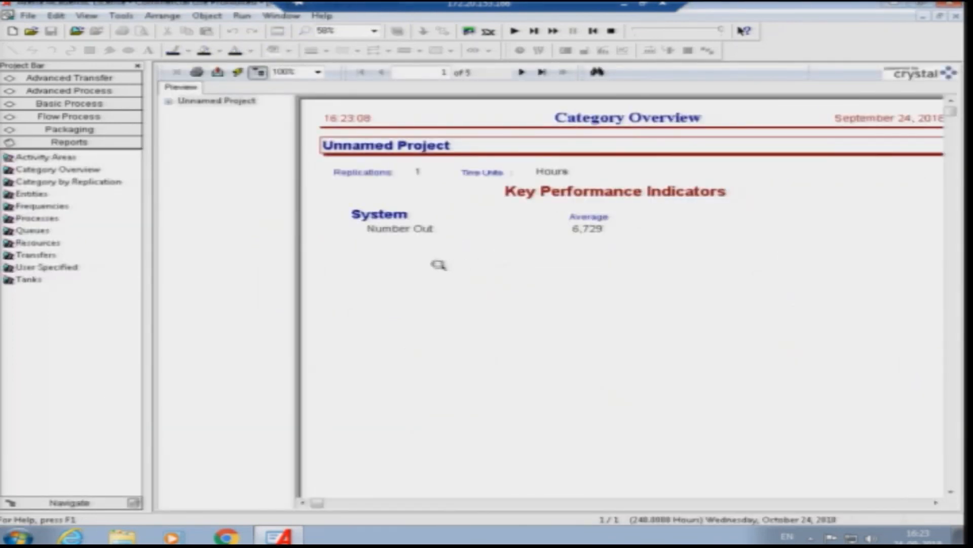
- Examine the entity times and counts, queue waiting statistics and resource usage in the Category Overview report
click(170, 104)
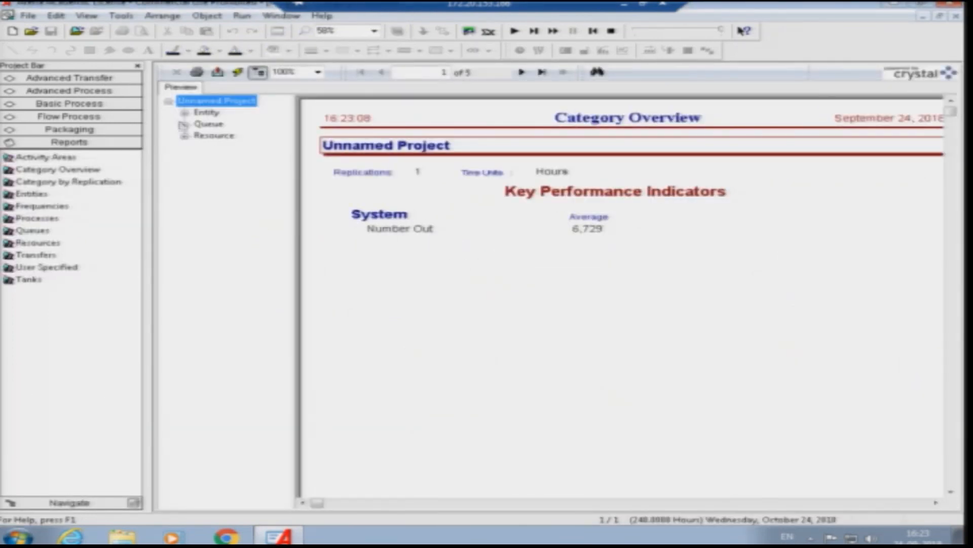
click(185, 113)
click(221, 124)
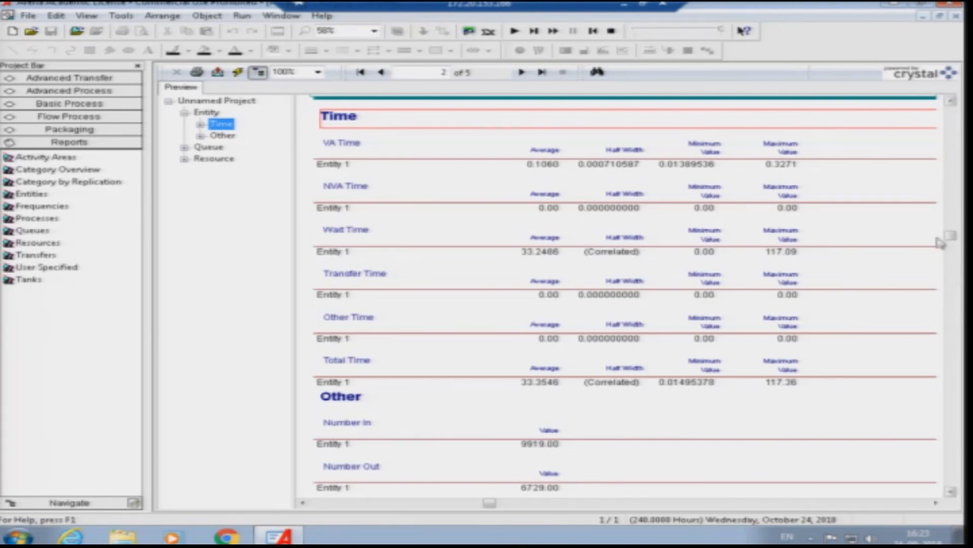
click(951, 492)
click(951, 491)
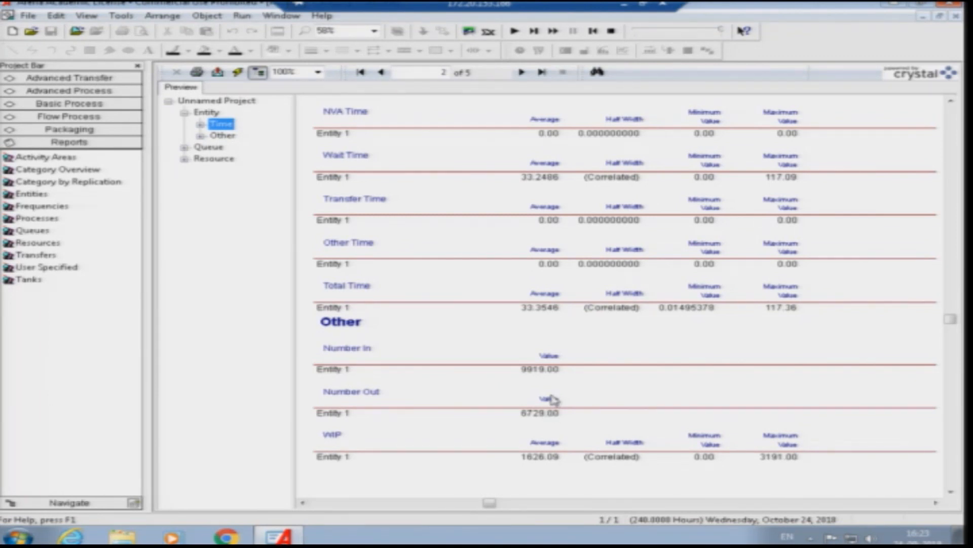
click(184, 148)
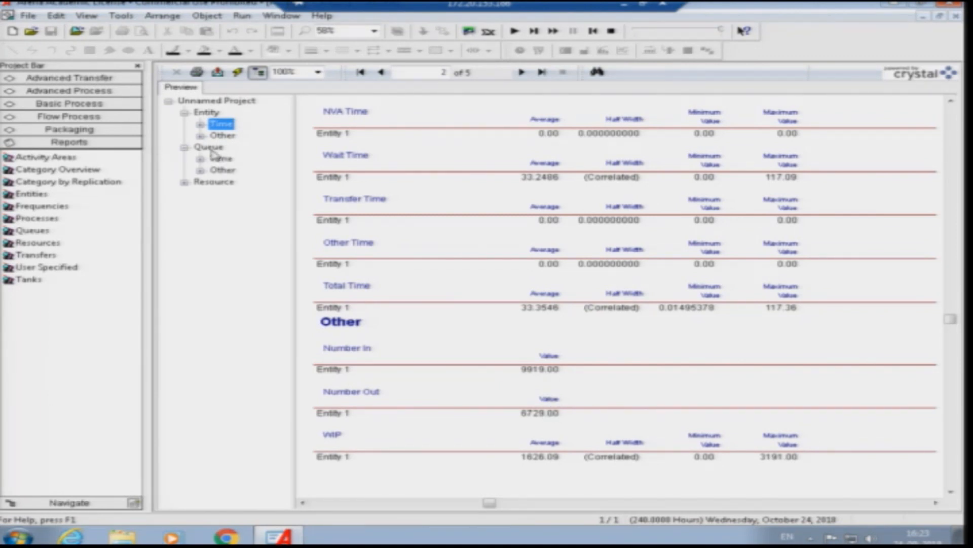
click(210, 148)
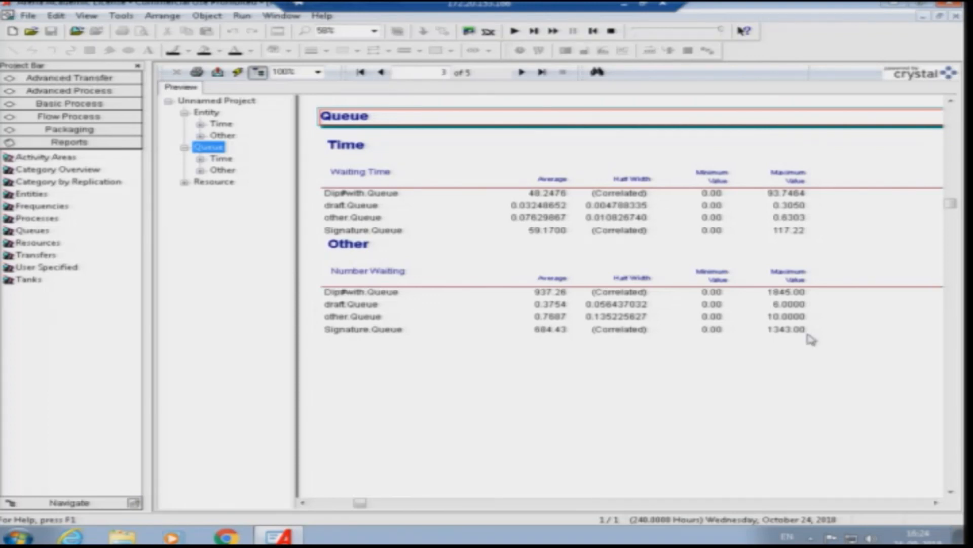
click(214, 182)
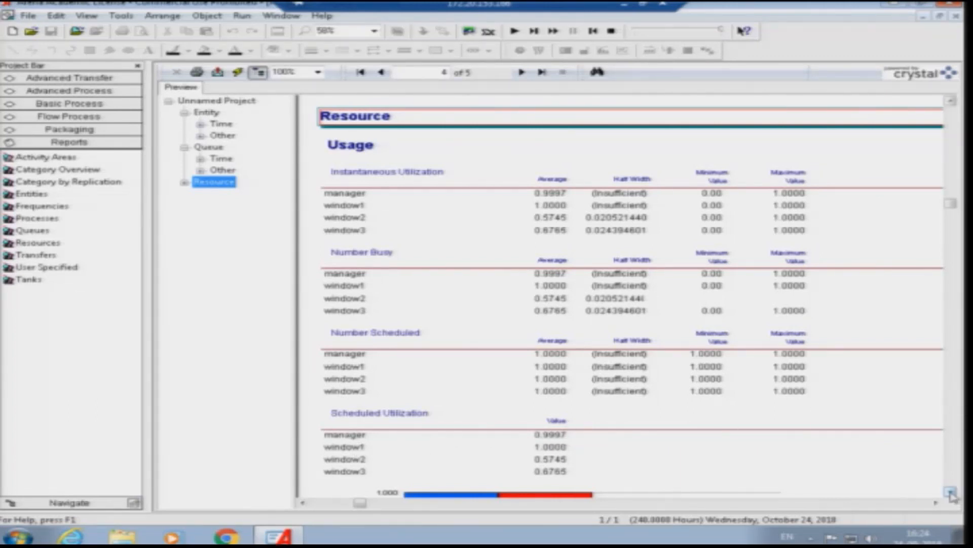
- End the simulation run and set the capacity of the window1 and manager resources to 2
click(611, 31)
click(467, 144)
click(623, 207)
click(104, 388)
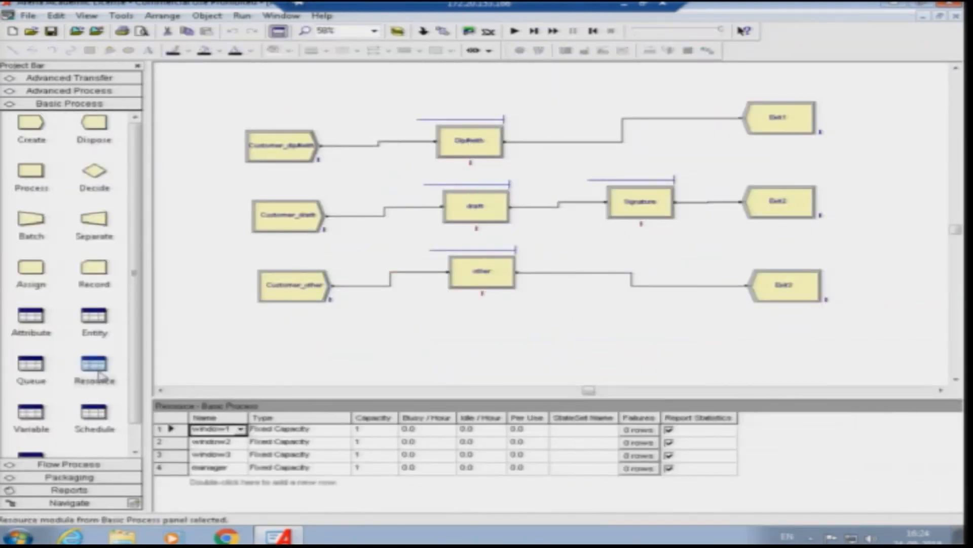
click(370, 430)
text(2)
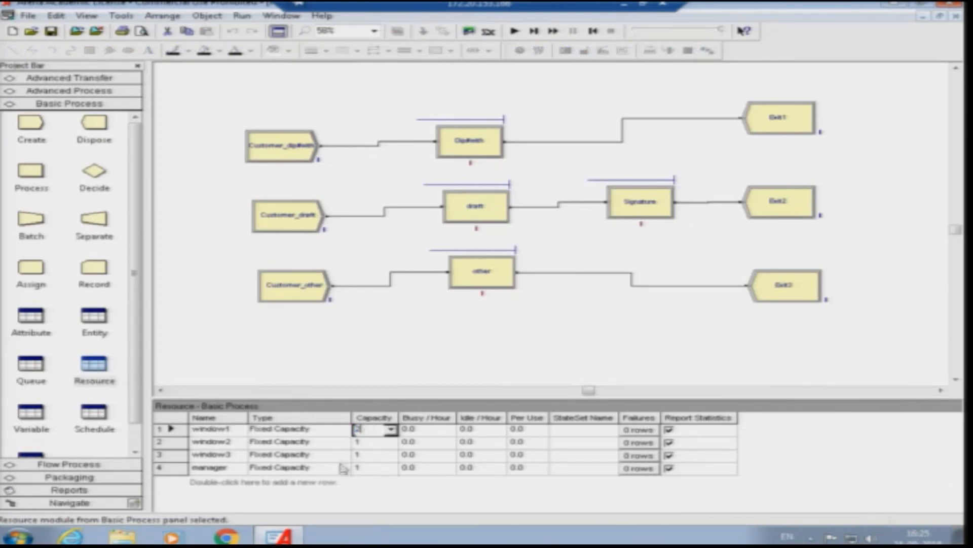
click(369, 468)
text(2)
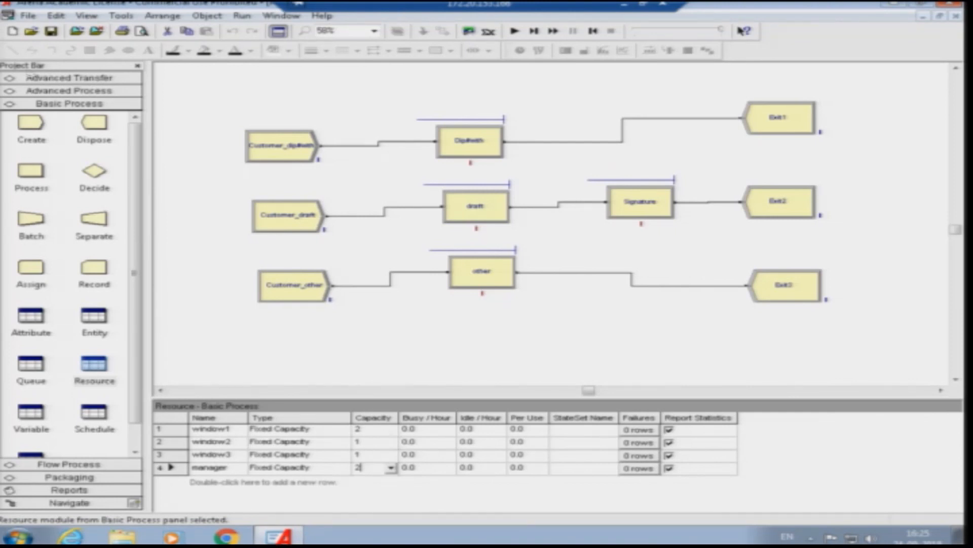
- Rerun the simulation to completion with the changed resource capacities and open the results report
click(514, 31)
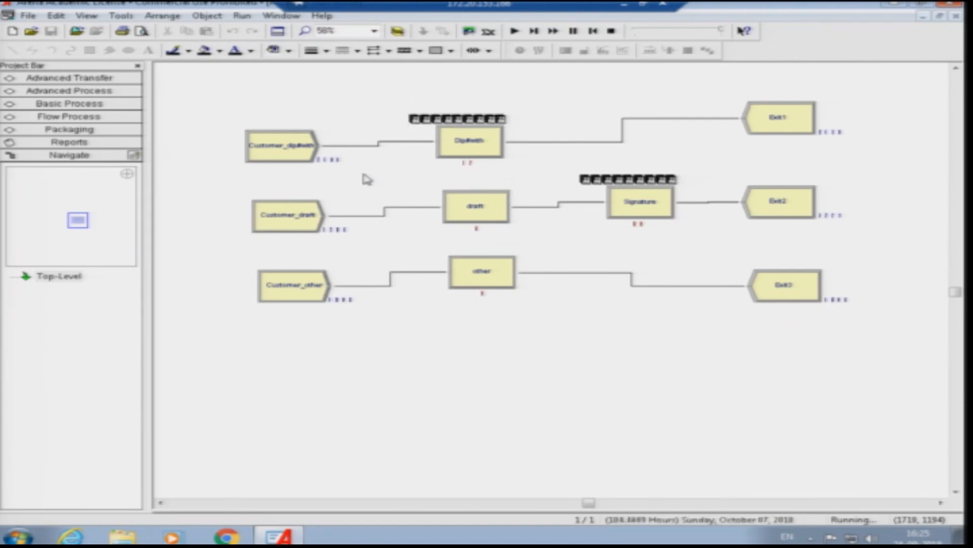
click(613, 31)
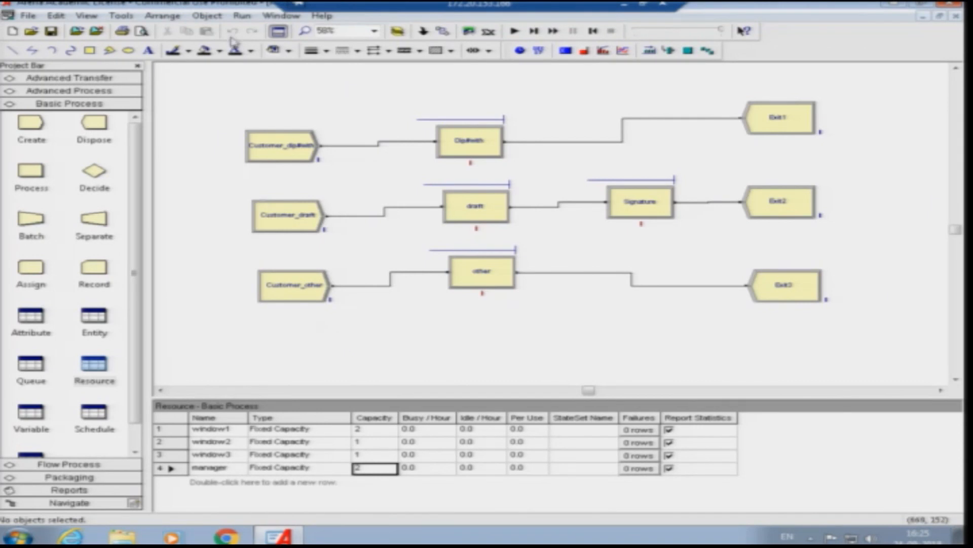
click(515, 31)
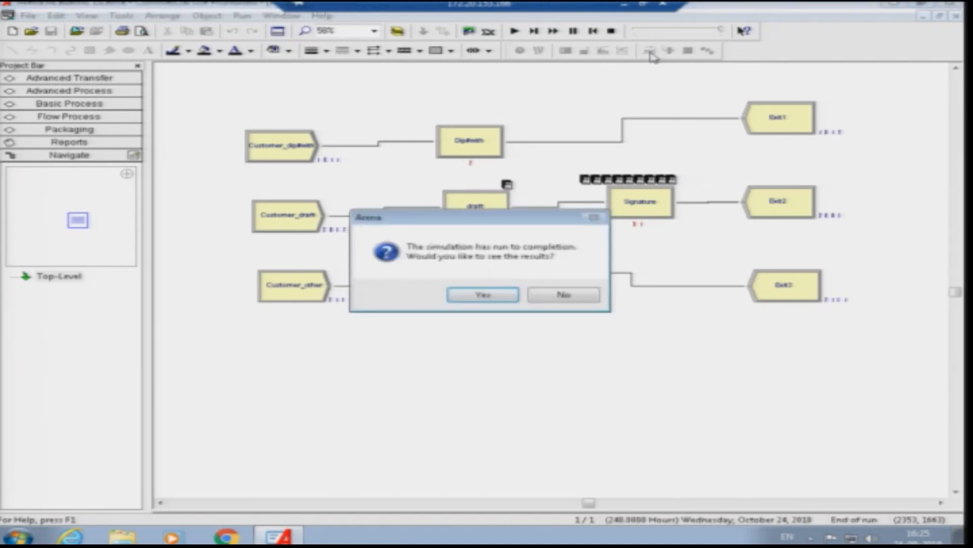
click(488, 298)
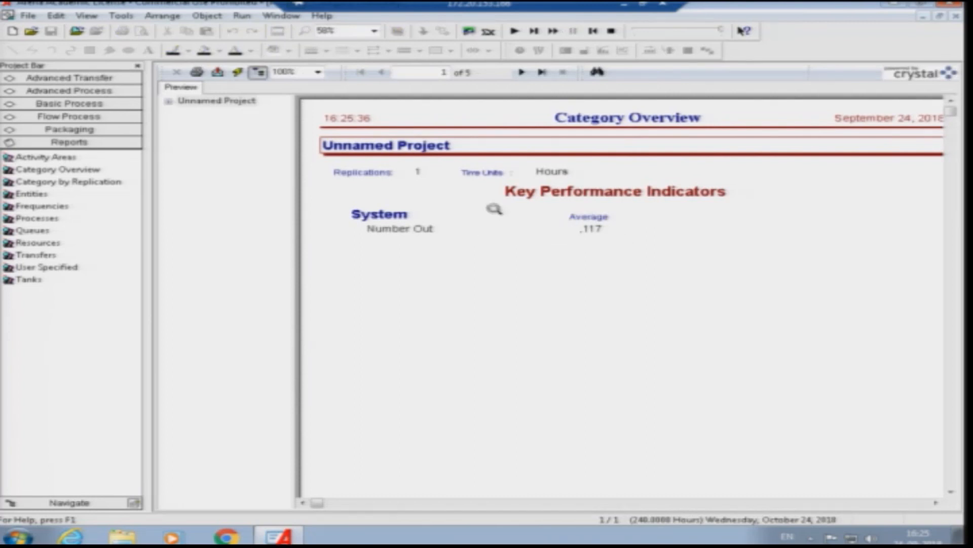
- Review the entity, queue and resource usage sections of the new report for the increased capacities
click(170, 102)
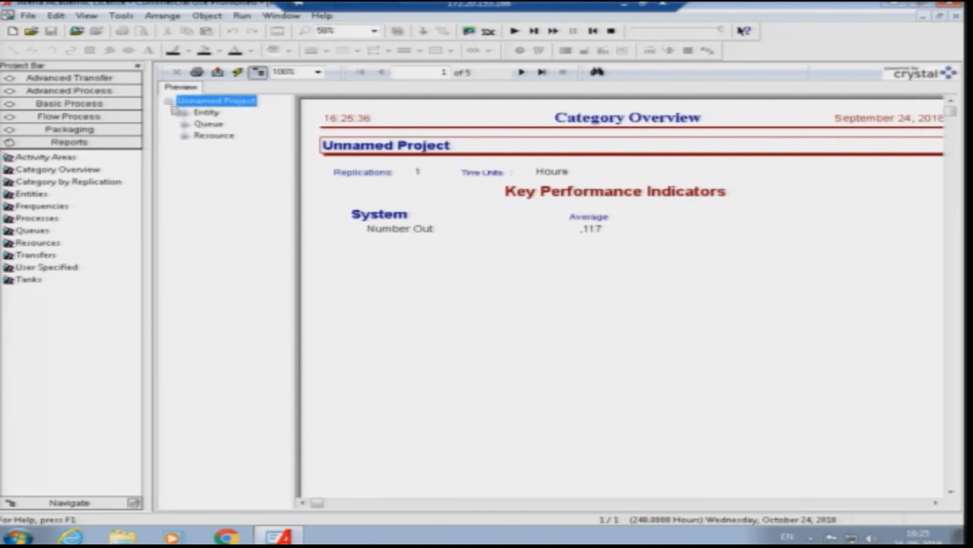
click(207, 112)
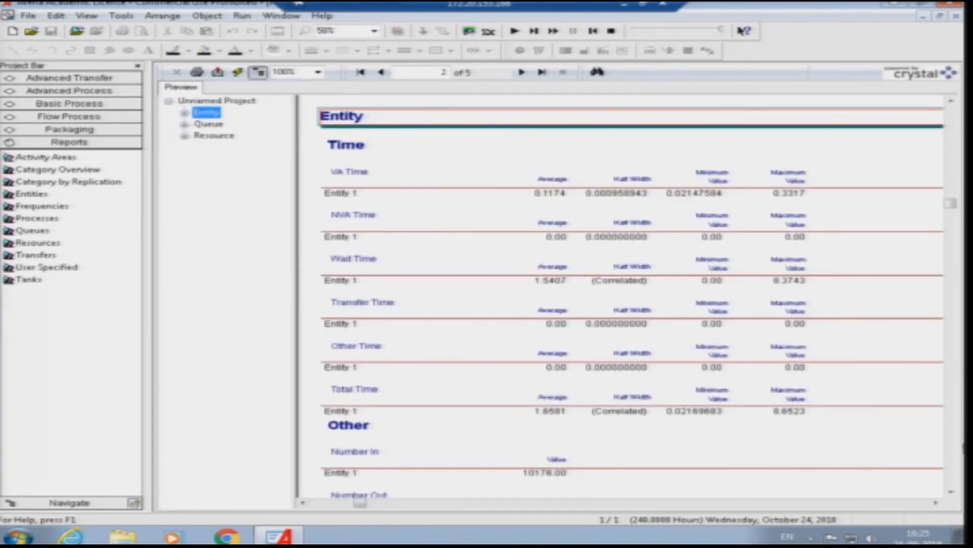
click(951, 492)
double_click(572, 434)
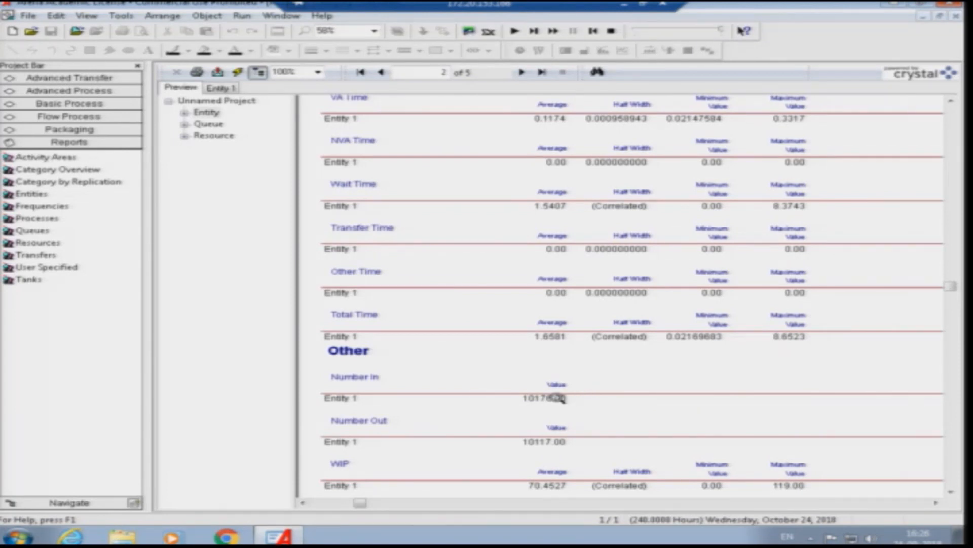
click(552, 444)
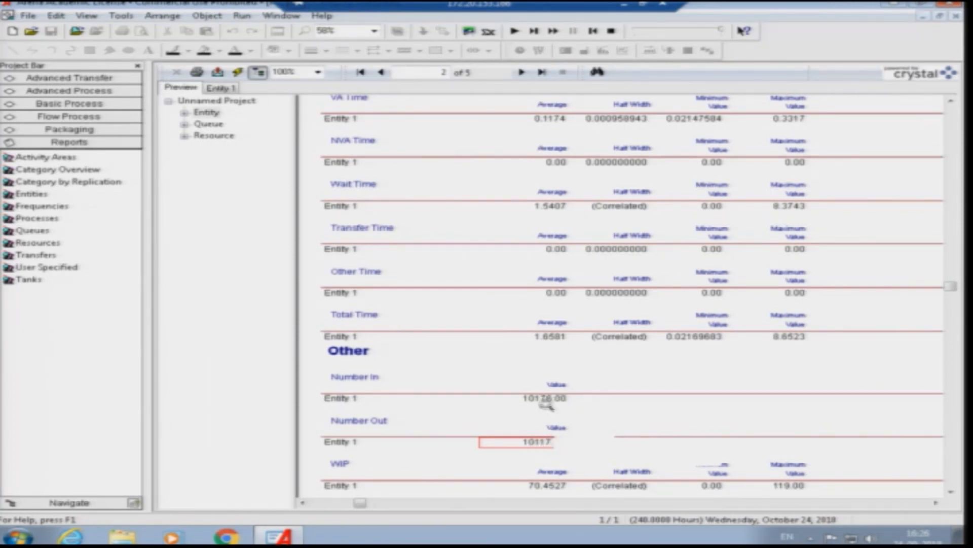
click(207, 125)
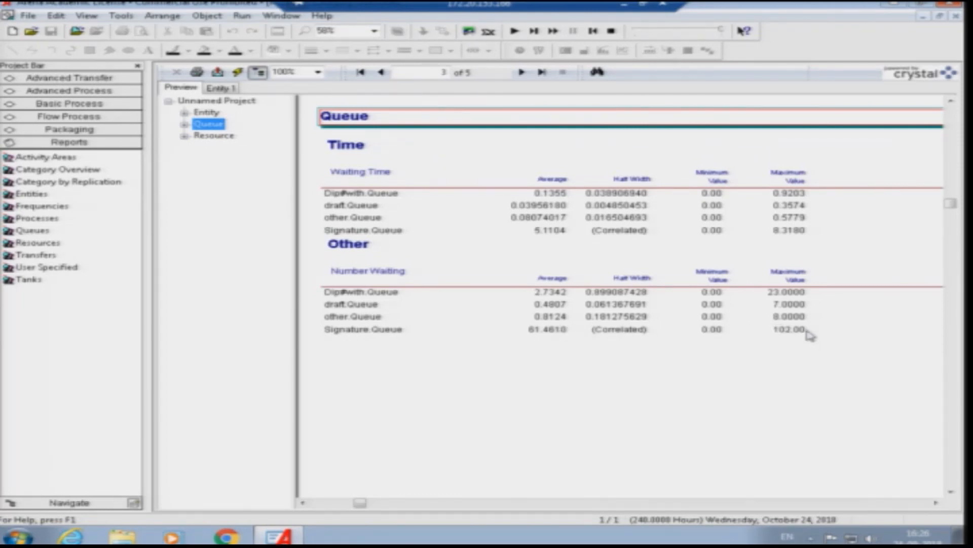
click(213, 136)
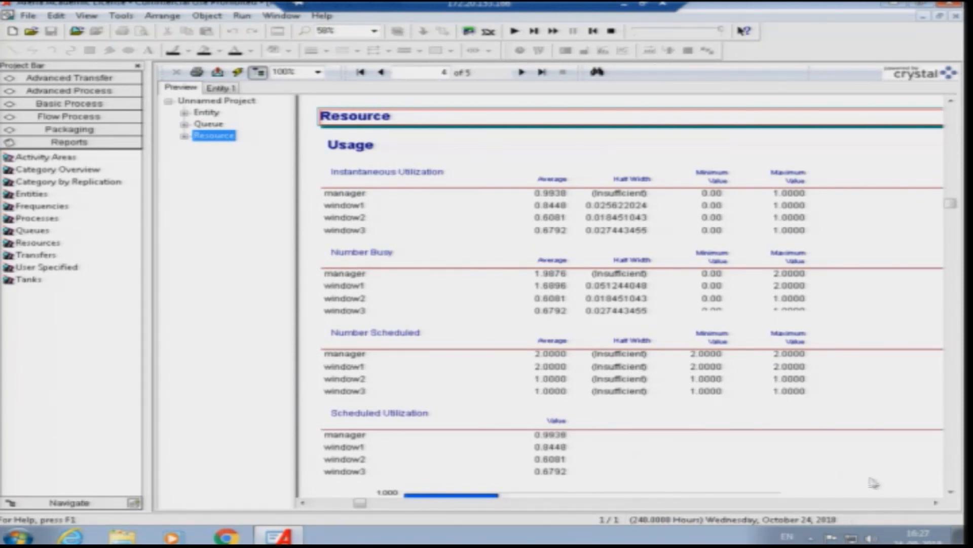
click(951, 492)
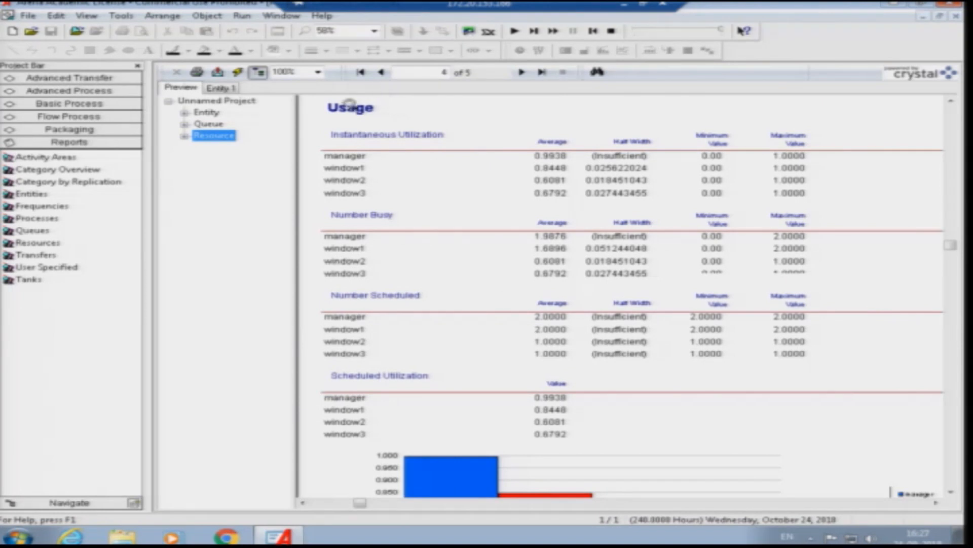
- Close the results report and end the simulation run
click(957, 18)
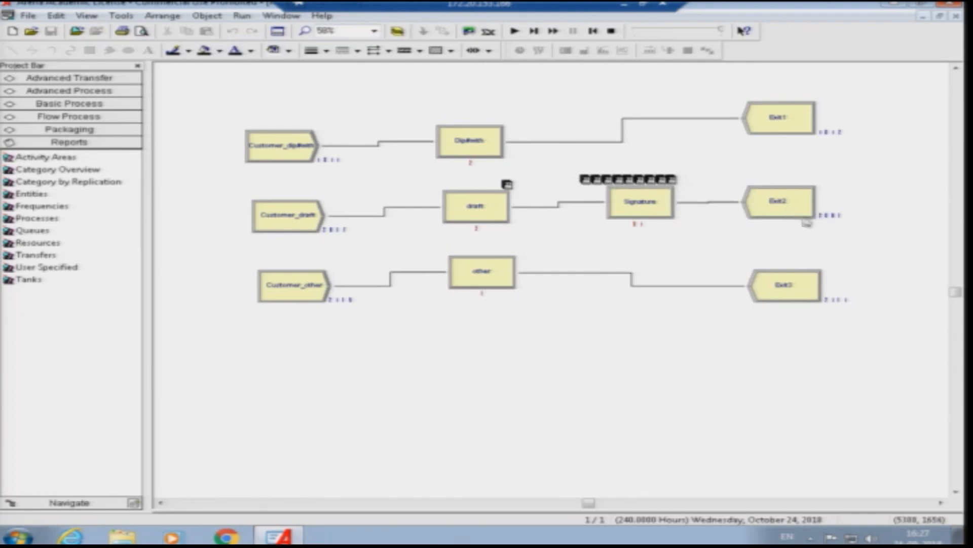
click(612, 31)
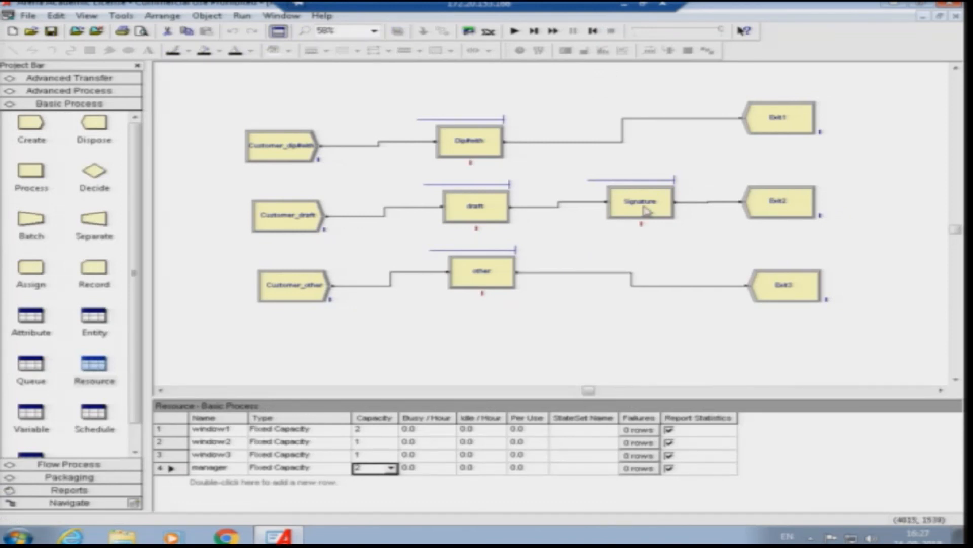
- Check the manager resource's capacity and the Customer_draft arrival settings without changing them
click(366, 467)
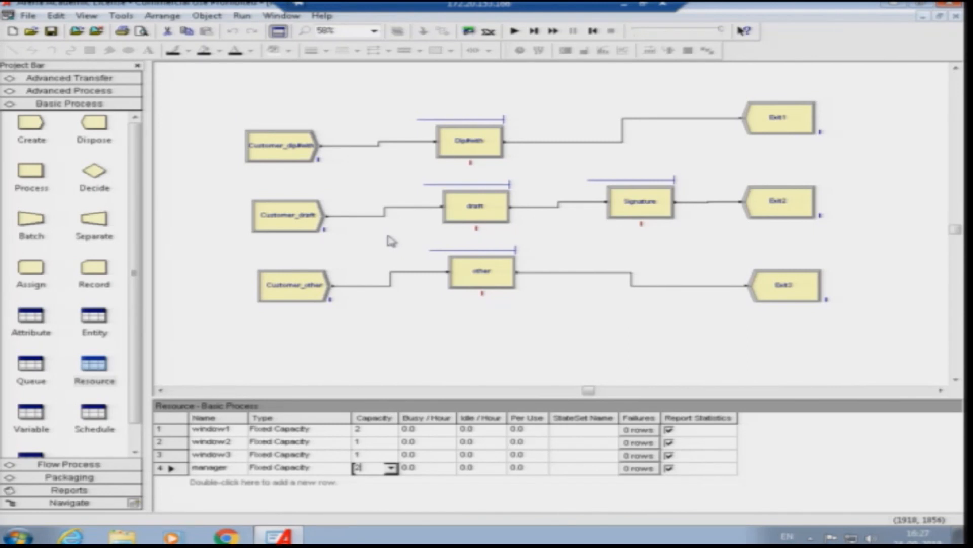
double_click(303, 223)
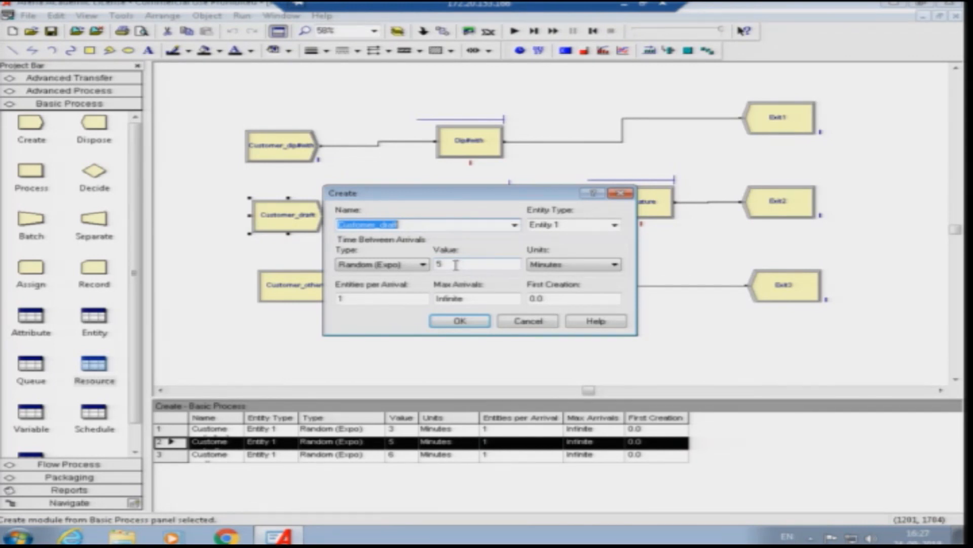
click(535, 324)
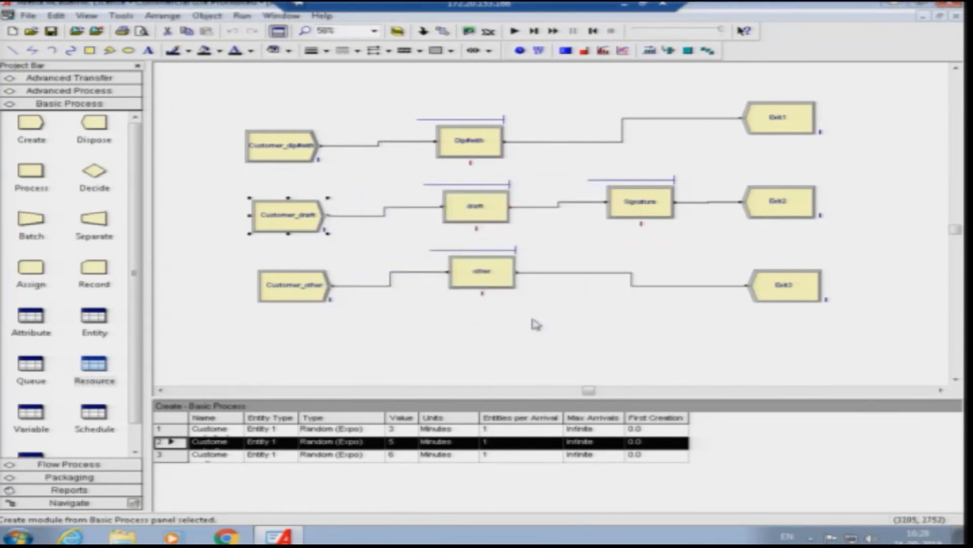